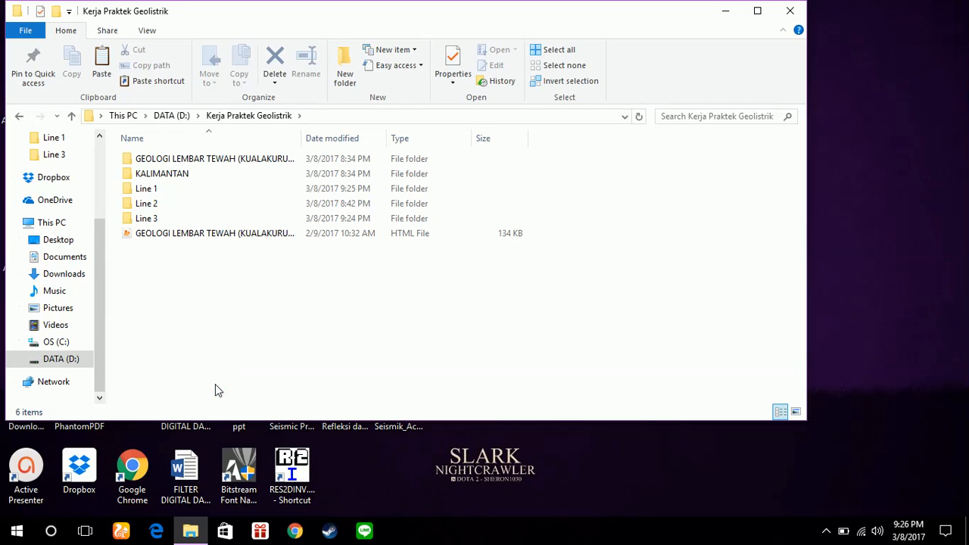
# Step: Open Data Line 1.dat from the Line 1 folder, review its header and measurement rows, and close it
pyautogui.doubleClick(161, 189)
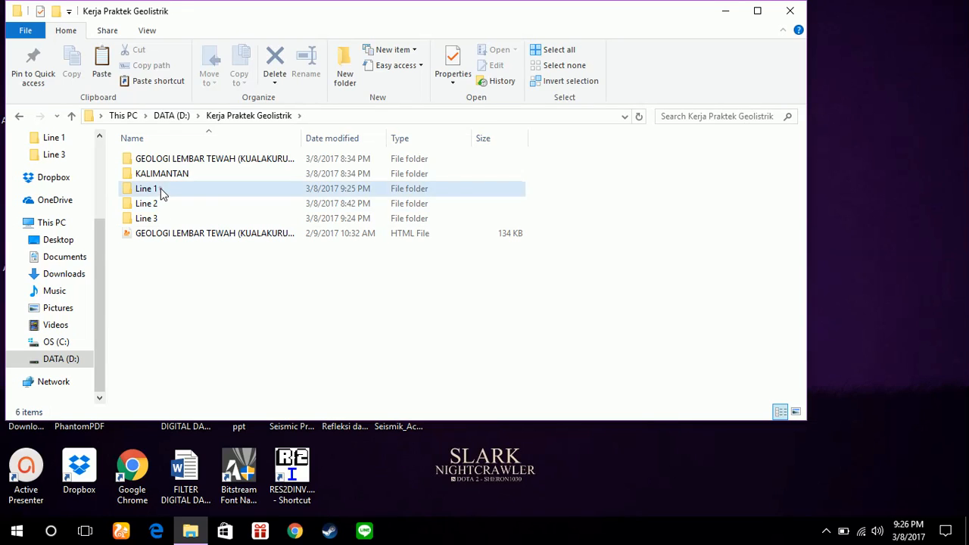
pyautogui.doubleClick(159, 179)
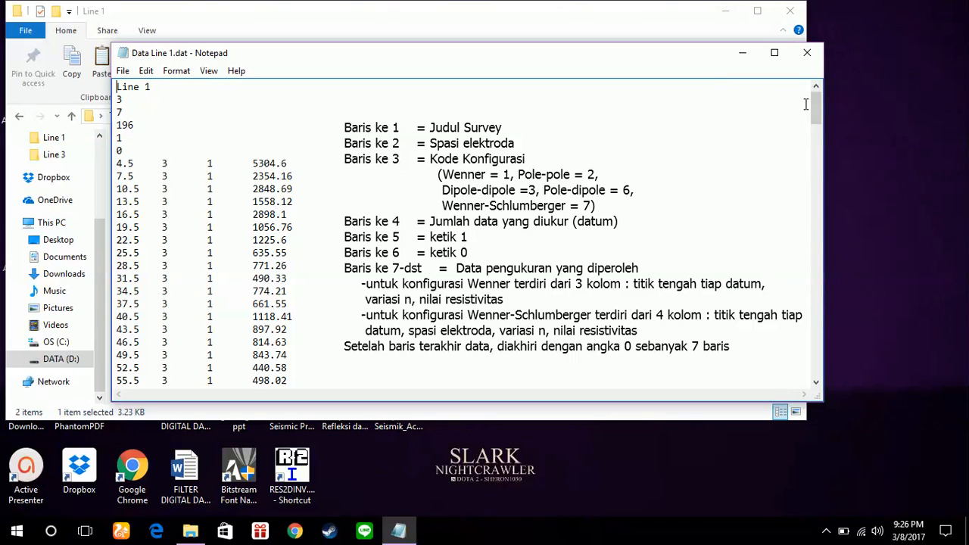
pyautogui.moveTo(814, 109)
pyautogui.mouseDown()
pyautogui.moveTo(820, 371)
pyautogui.moveTo(817, 113)
pyautogui.mouseUp()
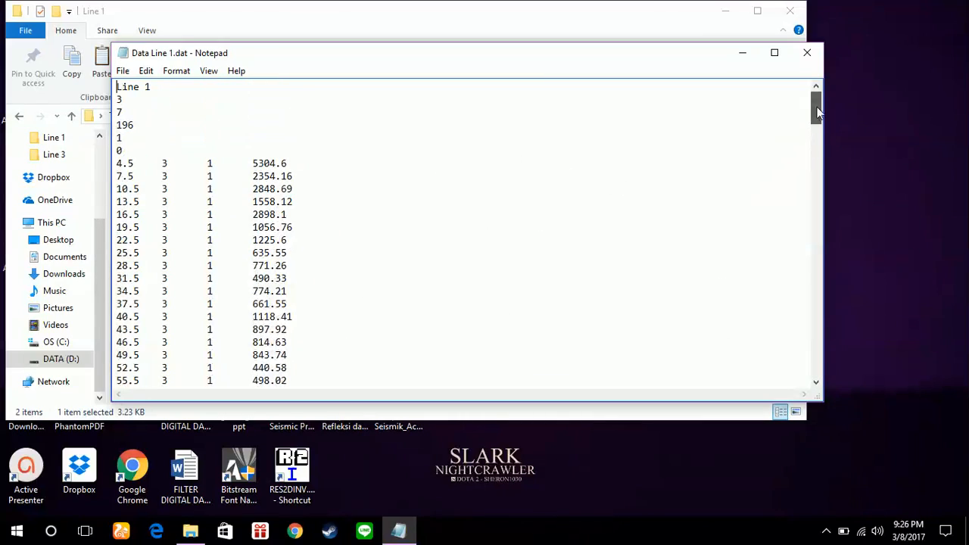
pyautogui.click(809, 53)
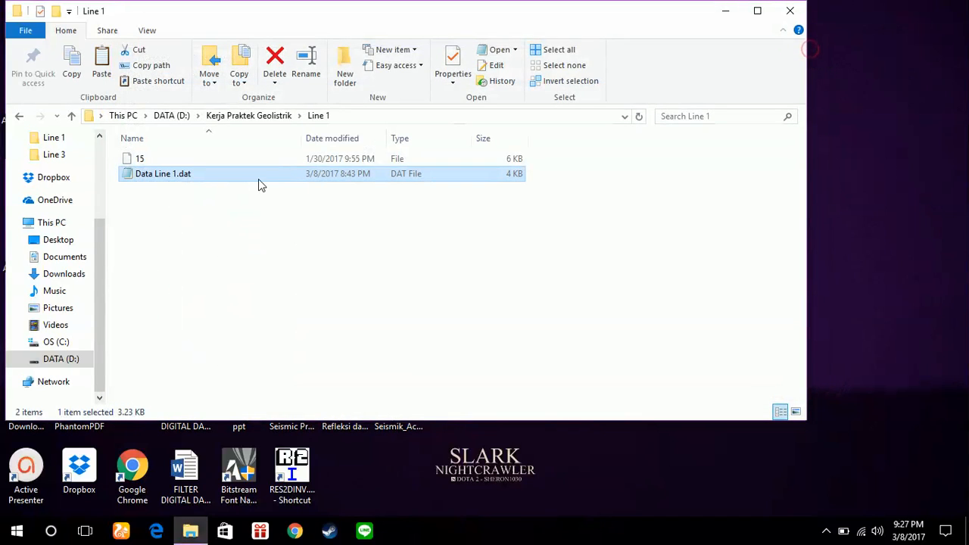
# Step: Open Data Line 2.dat from the Line 2 folder, review its header and measurement rows, and close it
pyautogui.press('BackSpace')
pyautogui.doubleClick(264, 204)
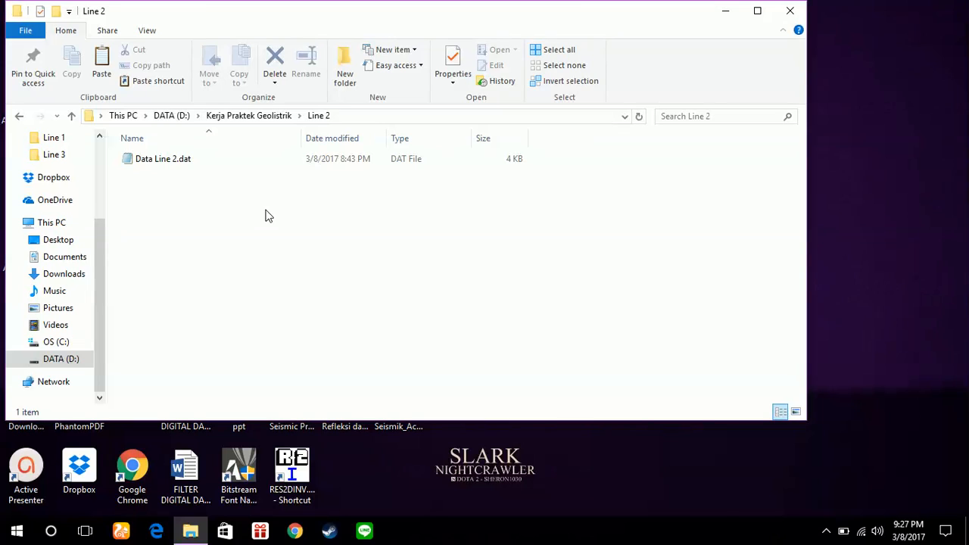
pyautogui.click(262, 160)
pyautogui.doubleClick(262, 159)
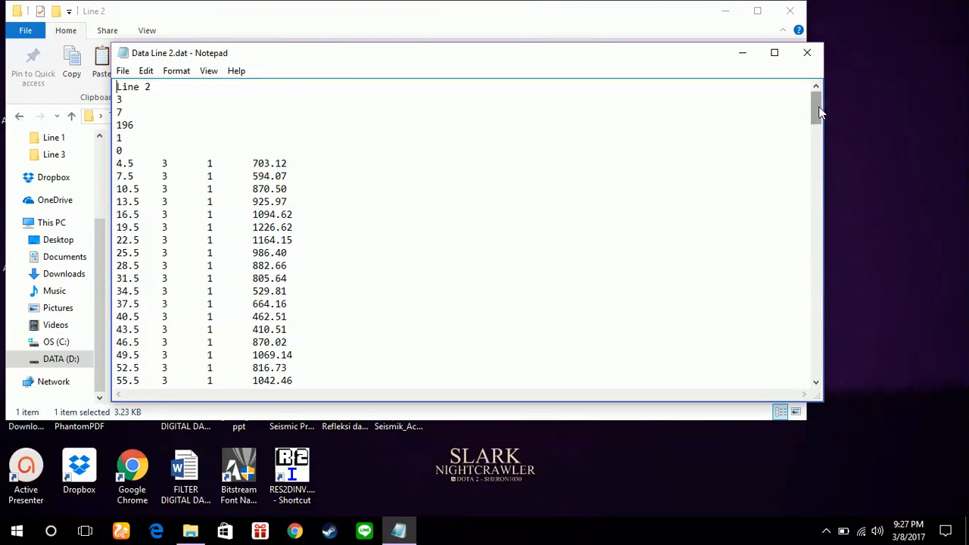
pyautogui.moveTo(818, 112)
pyautogui.mouseDown()
pyautogui.moveTo(822, 370)
pyautogui.moveTo(817, 106)
pyautogui.mouseUp()
pyautogui.click(813, 46)
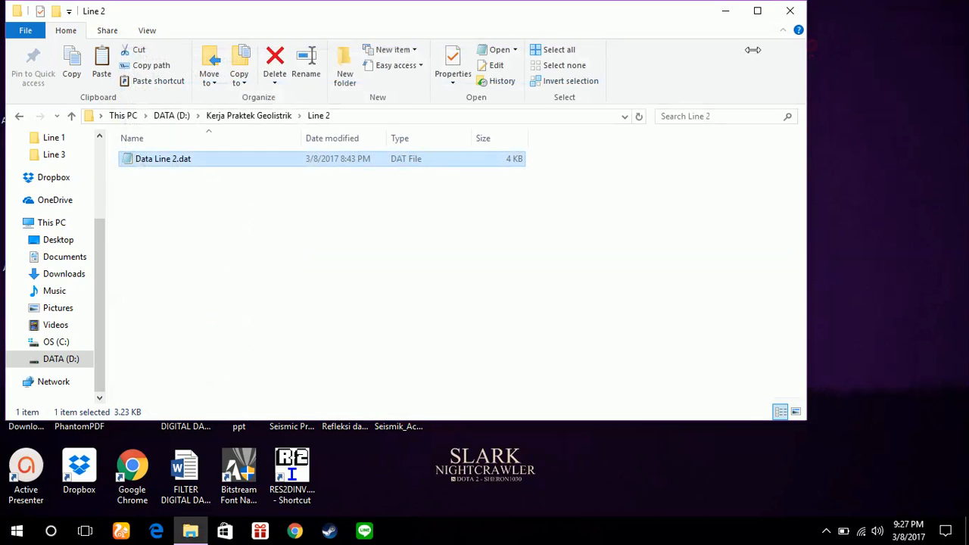
# Step: Open Data Line 3.dat from the Line 3 folder, review it through to its closing rows, and close it
pyautogui.press('BackSpace')
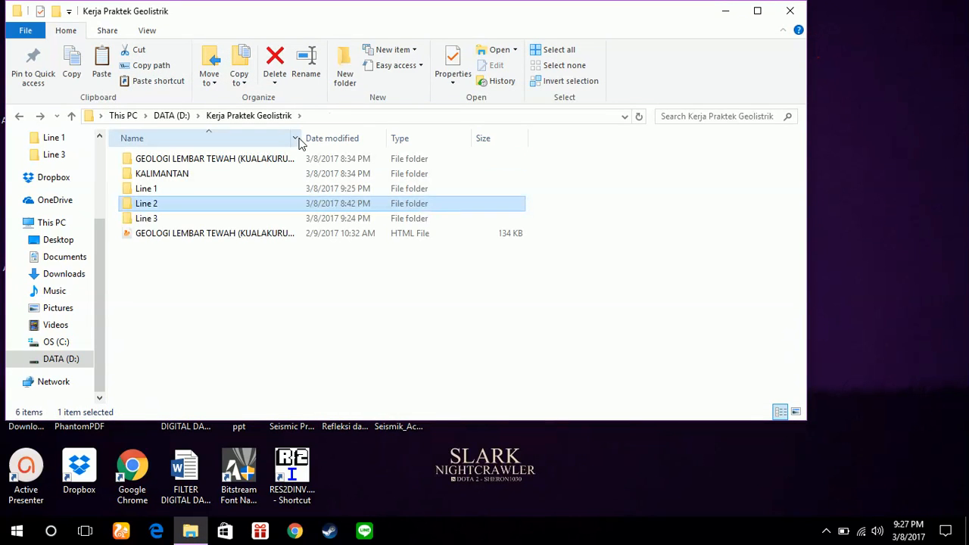
pyautogui.press('Down')
pyautogui.press('Return')
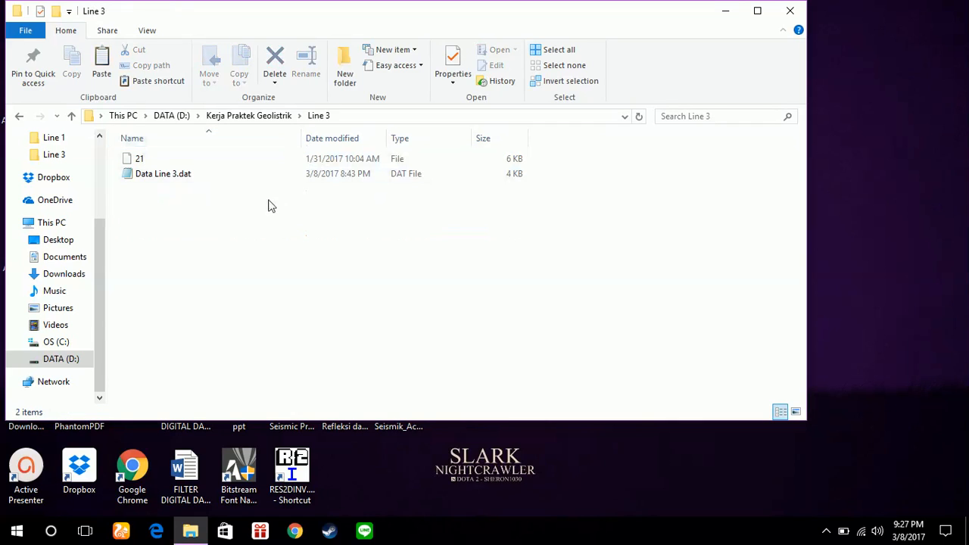
pyautogui.click(245, 182)
pyautogui.doubleClick(246, 181)
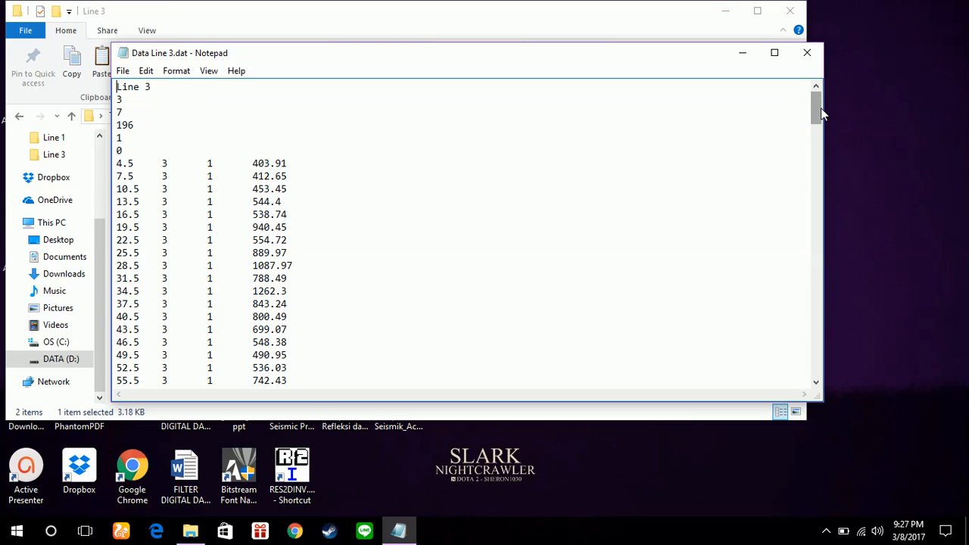
pyautogui.moveTo(818, 108); pyautogui.dragTo(822, 371)
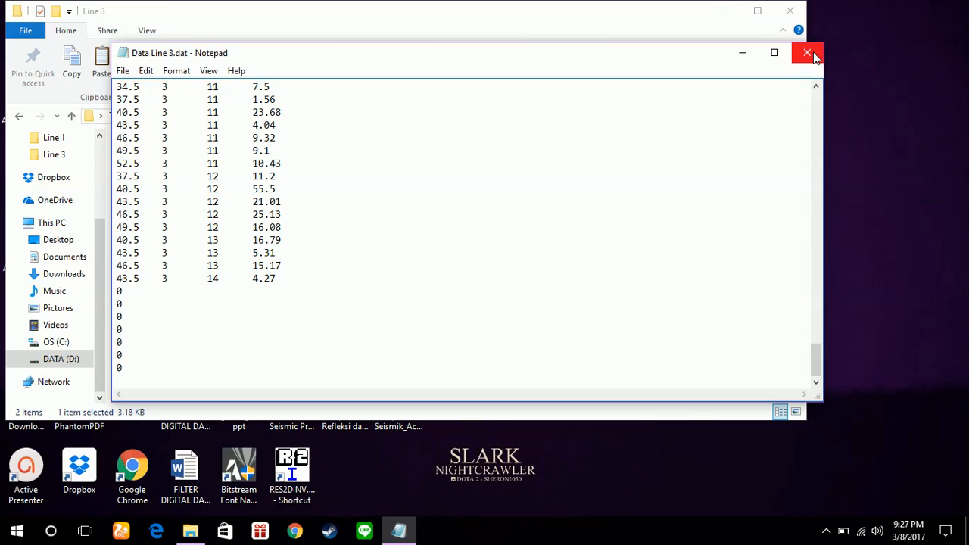
pyautogui.rightClick(821, 228)
pyautogui.click(820, 229)
pyautogui.click(814, 208)
pyautogui.moveTo(816, 326); pyautogui.dragTo(827, 93)
pyautogui.click(808, 52)
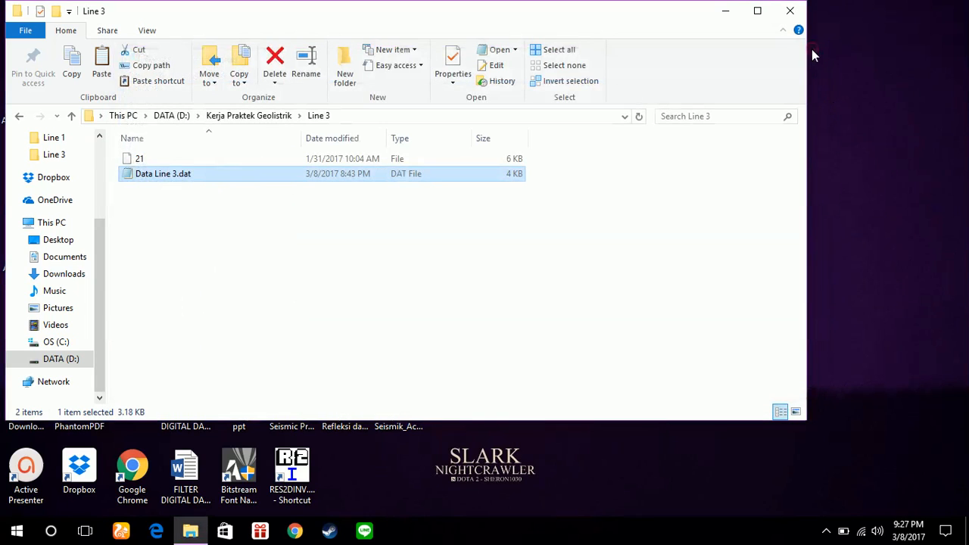
# Step: Launch RES2DINV from the desktop and dismiss the system resources information
pyautogui.click(299, 474)
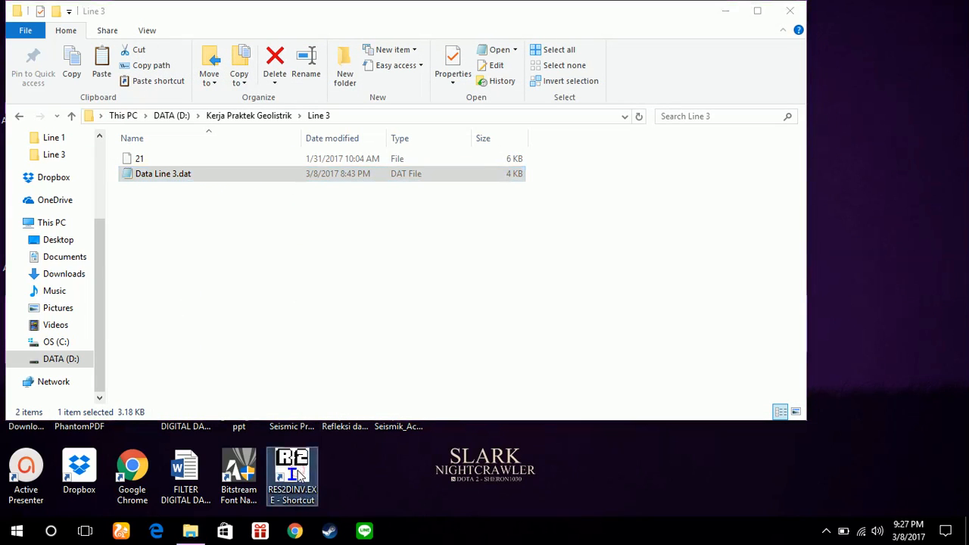
pyautogui.doubleClick(299, 473)
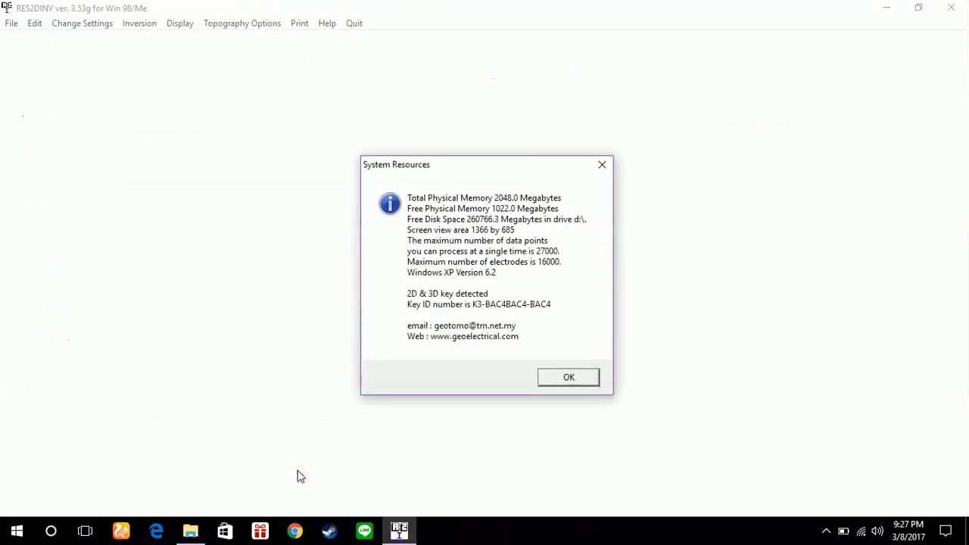
pyautogui.click(561, 381)
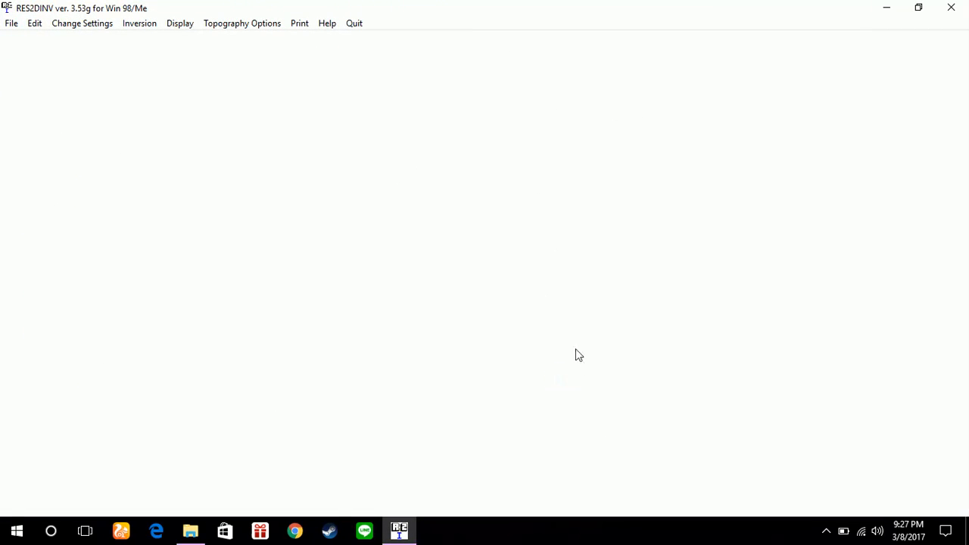
# Step: Read the resistivity data file Data Line 1.dat from the Line 1 folder and acknowledge the messages
pyautogui.click(11, 23)
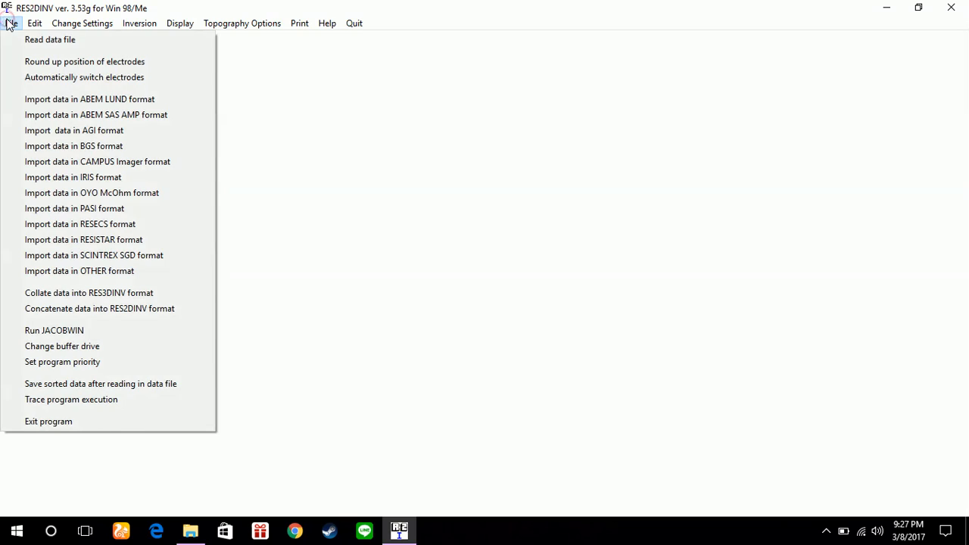
pyautogui.click(17, 40)
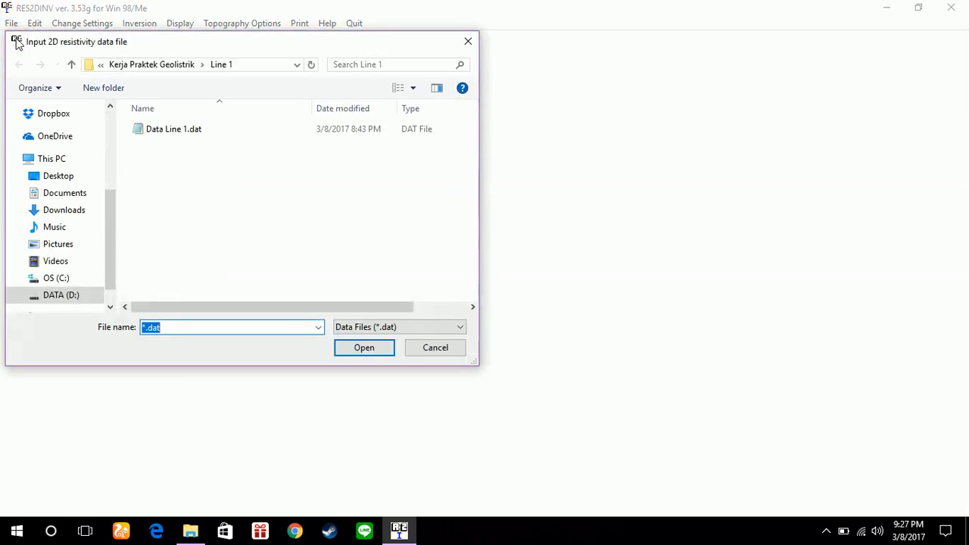
pyautogui.click(203, 130)
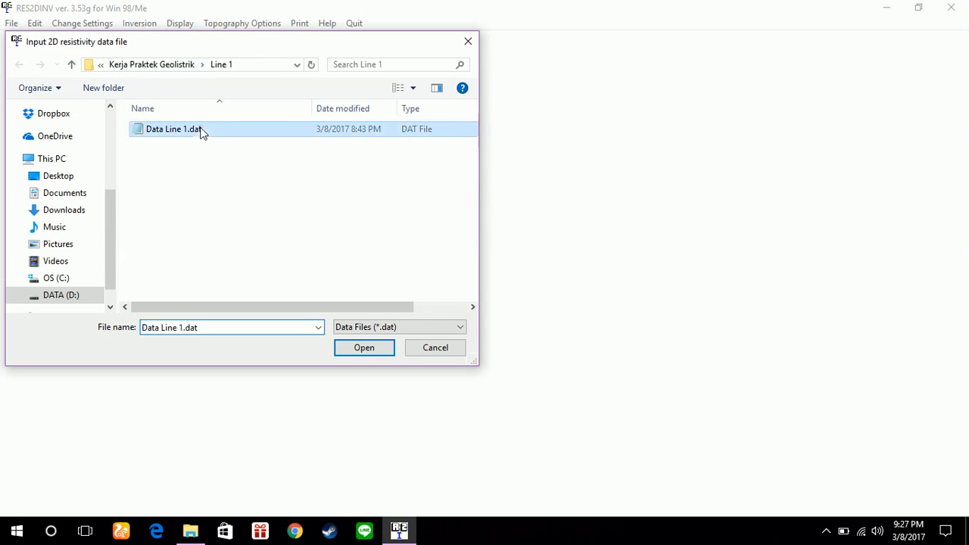
pyautogui.click(367, 349)
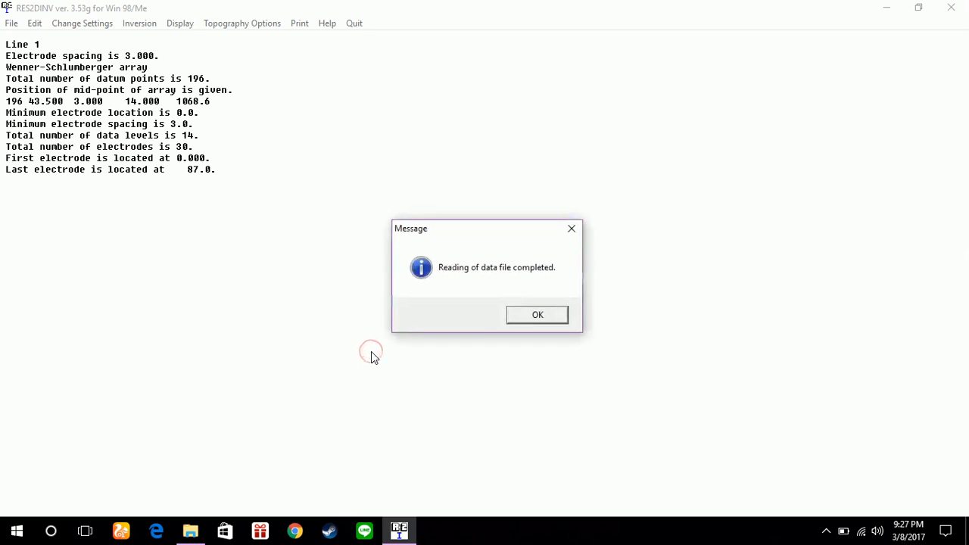
pyautogui.click(520, 318)
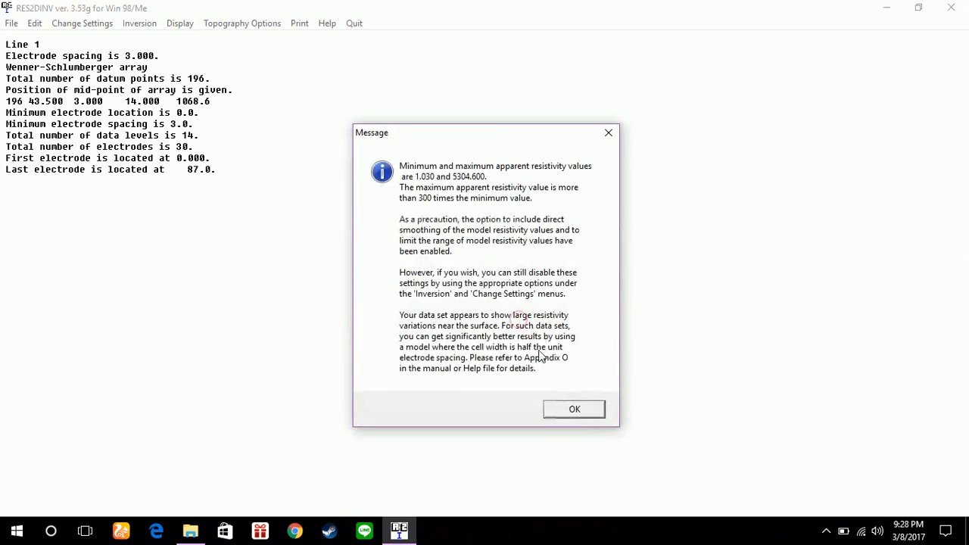
pyautogui.click(560, 411)
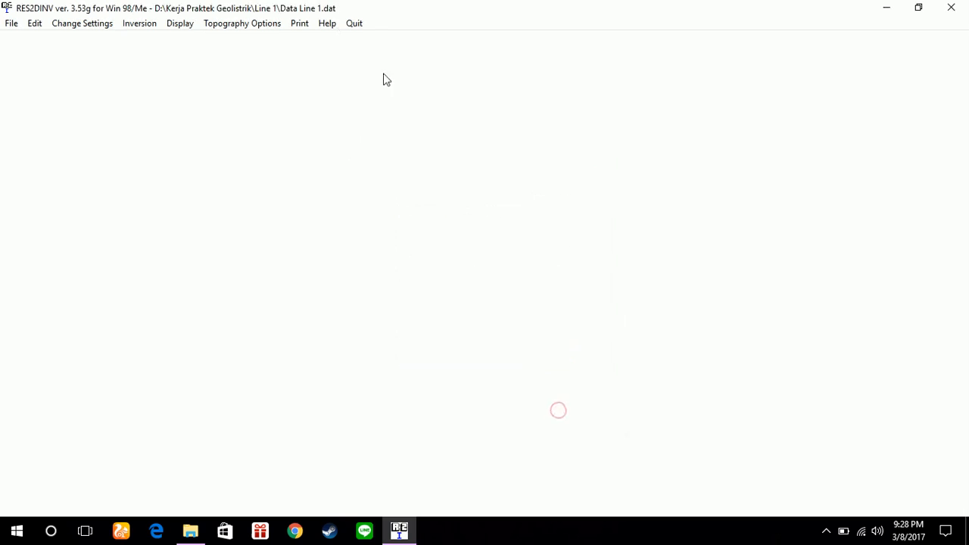
# Step: Set the inversion to use apparent resistivity values instead of their logarithm
pyautogui.click(144, 24)
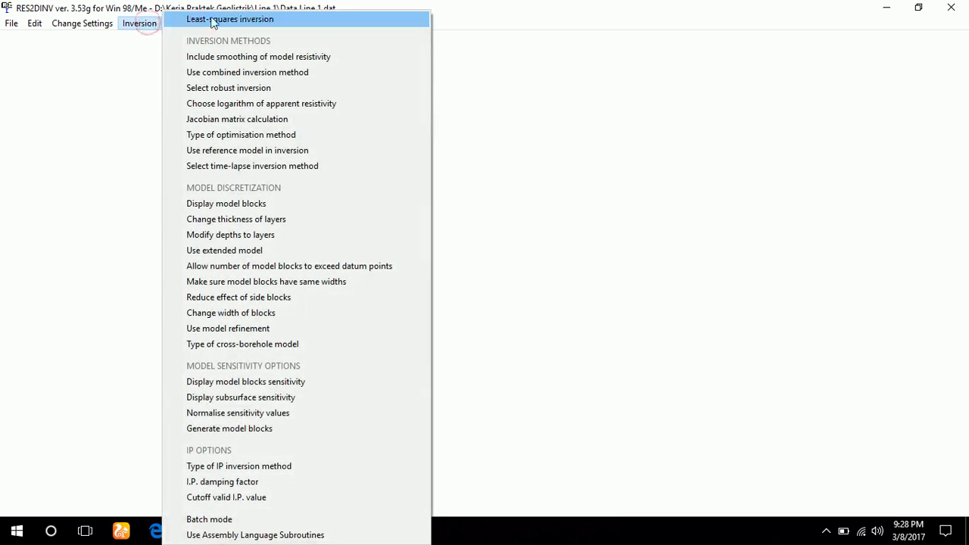
pyautogui.click(232, 110)
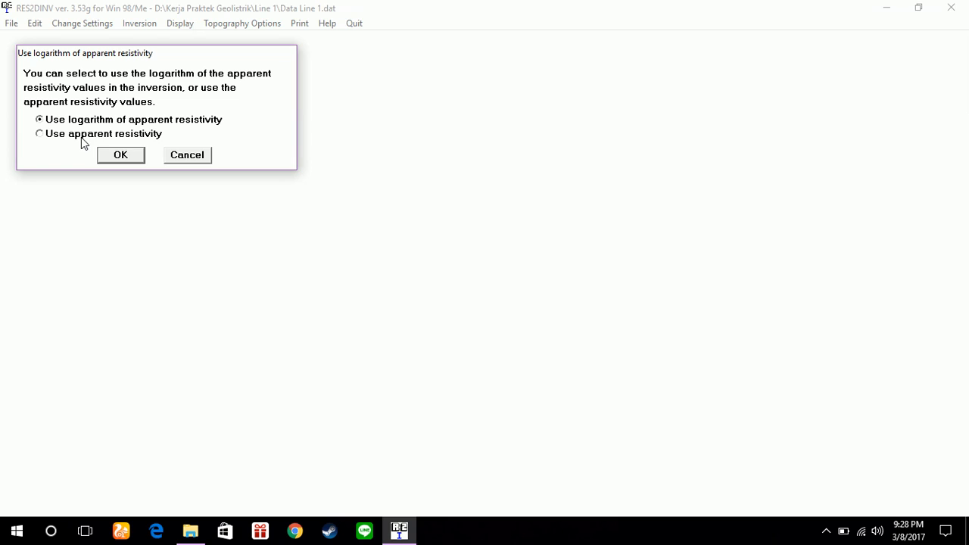
pyautogui.click(38, 134)
pyautogui.click(119, 155)
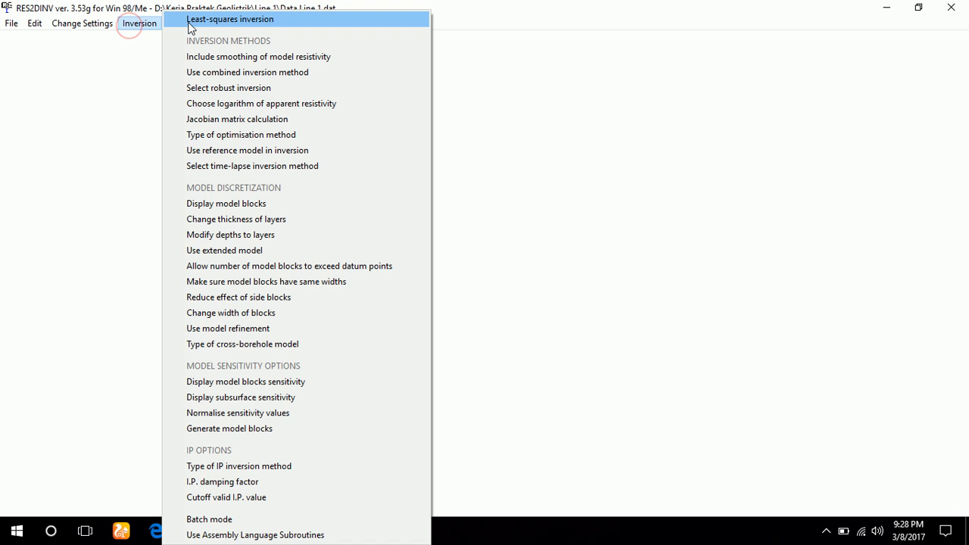
# Step: Run the least-squares inversion without additional iterations, saving the results as Data Line 1.INV
pyautogui.click(191, 20)
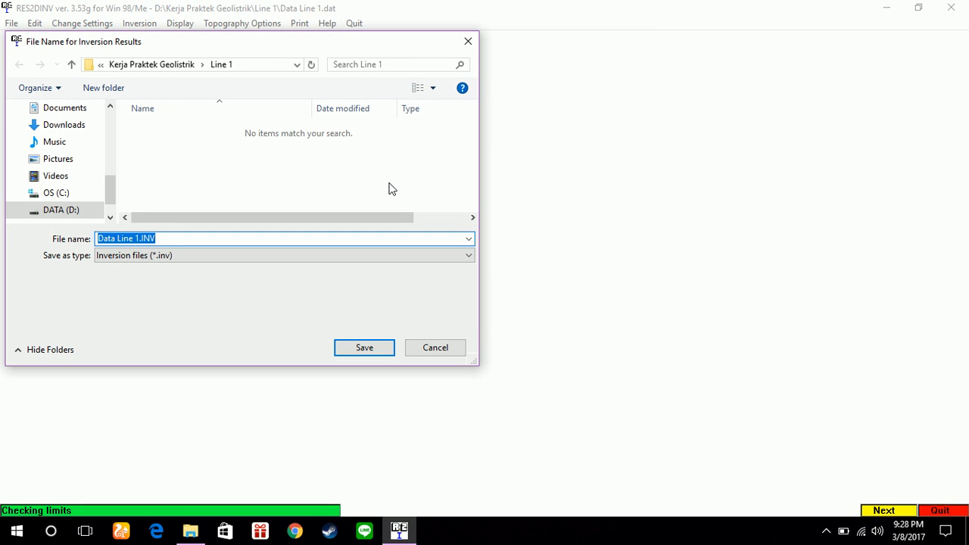
pyautogui.click(364, 355)
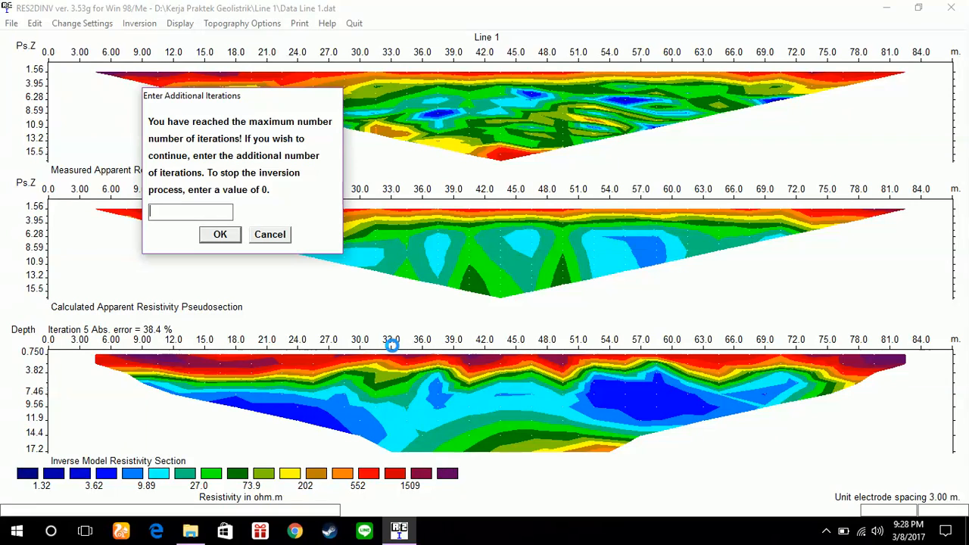
pyautogui.click(220, 236)
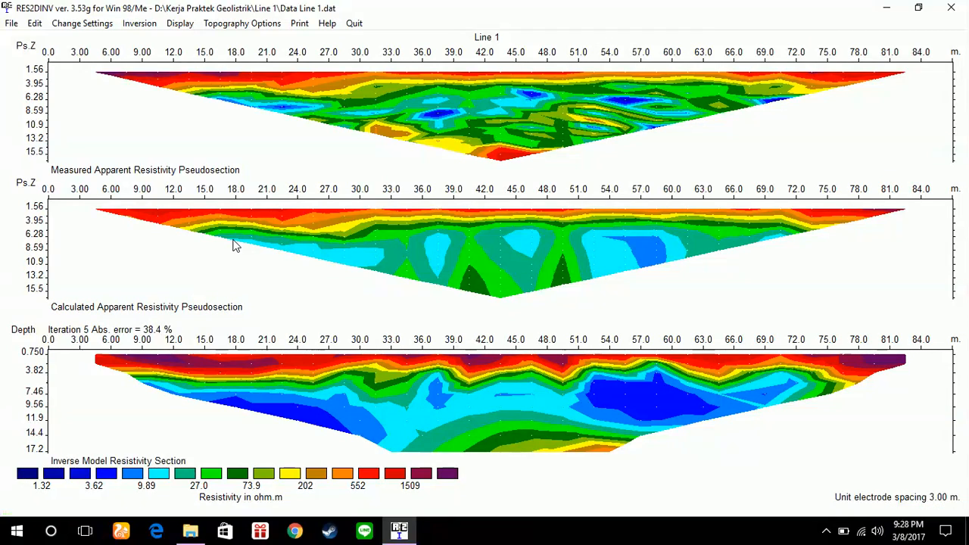
# Step: Exterminate bad datum points in Line 1, marking 16 outliers for removal on data levels 4, 6, 7, 8, 9 and 12
pyautogui.click(91, 27)
pyautogui.moveTo(44, 29)
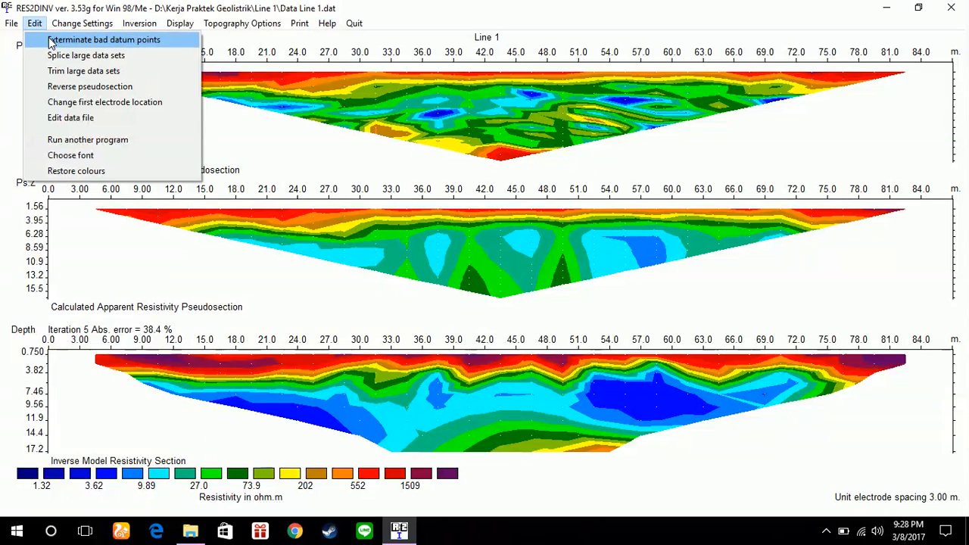
pyautogui.click(49, 39)
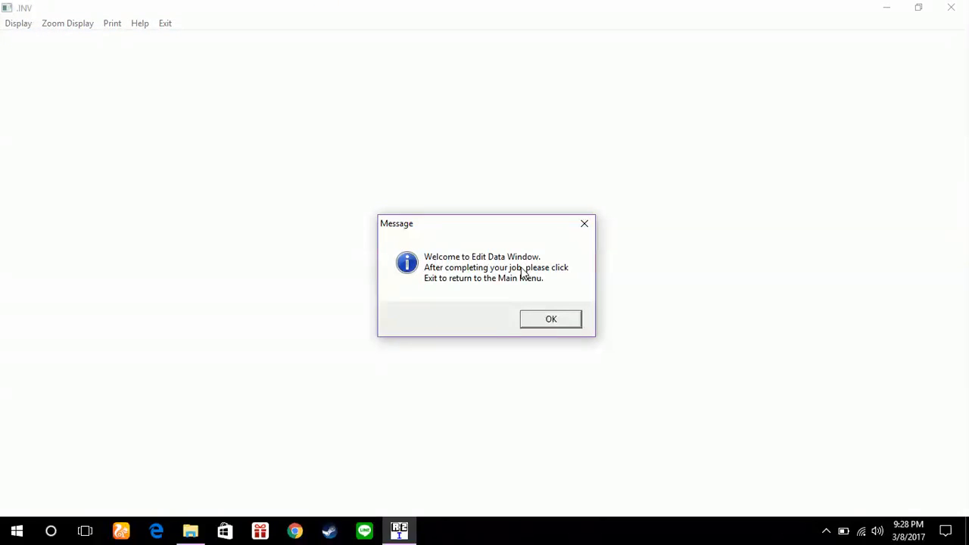
pyautogui.click(550, 319)
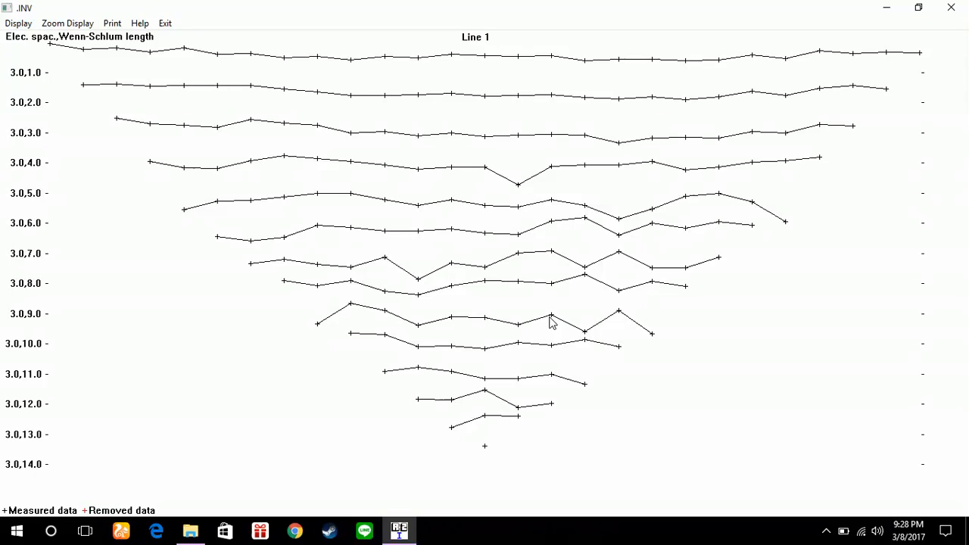
pyautogui.click(418, 278)
pyautogui.click(384, 258)
pyautogui.click(385, 312)
pyautogui.click(350, 303)
pyautogui.click(551, 314)
pyautogui.click(584, 331)
pyautogui.click(621, 311)
pyautogui.click(619, 312)
pyautogui.click(619, 312)
pyautogui.click(518, 183)
pyautogui.click(618, 235)
pyautogui.click(584, 218)
pyautogui.click(551, 221)
pyautogui.click(584, 267)
pyautogui.click(585, 275)
pyautogui.click(619, 290)
pyautogui.click(518, 407)
pyautogui.click(317, 227)
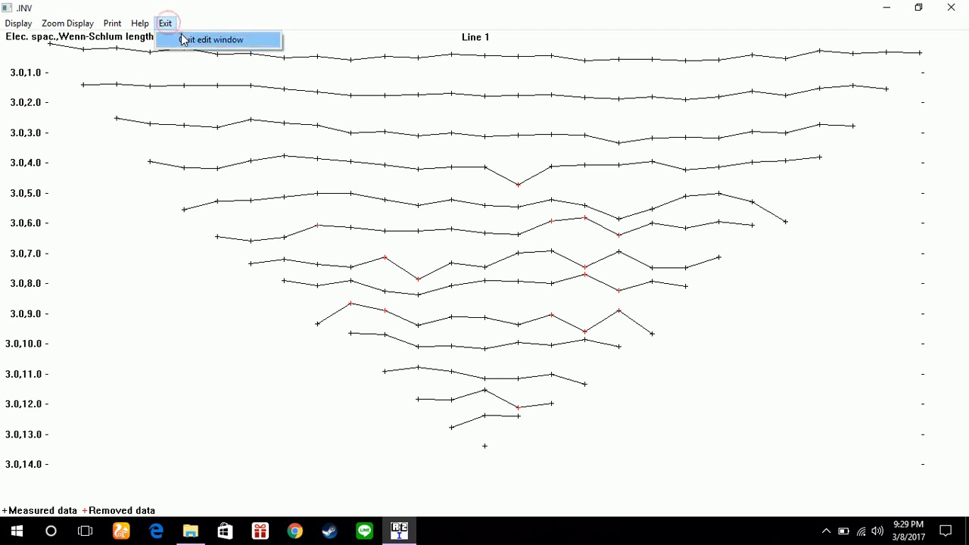
# Step: Leave the edit window retaining the removed datum points, and save the modified data as Data Inversi.dat in the Line 1 folder
pyautogui.click(184, 39)
pyautogui.click(502, 315)
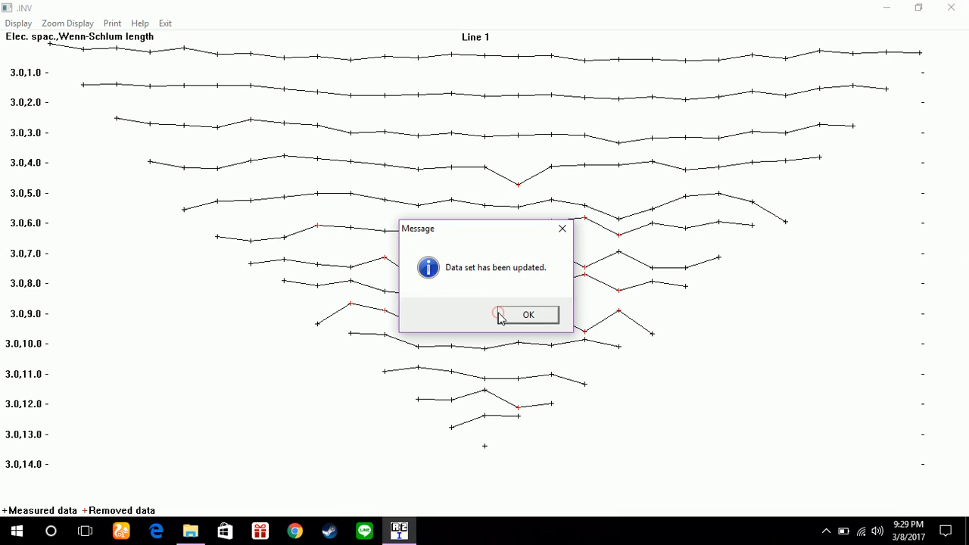
pyautogui.click(505, 317)
pyautogui.click(547, 320)
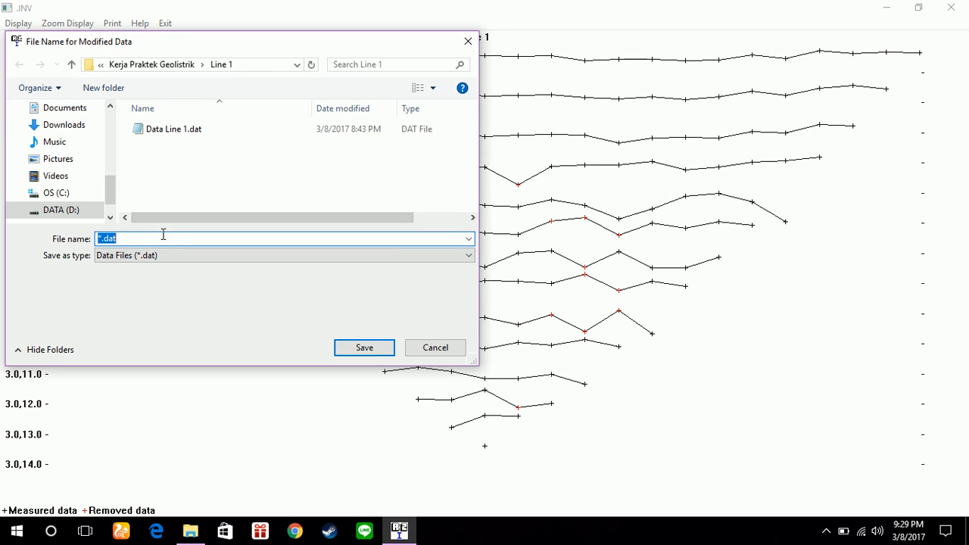
pyautogui.write('Data')
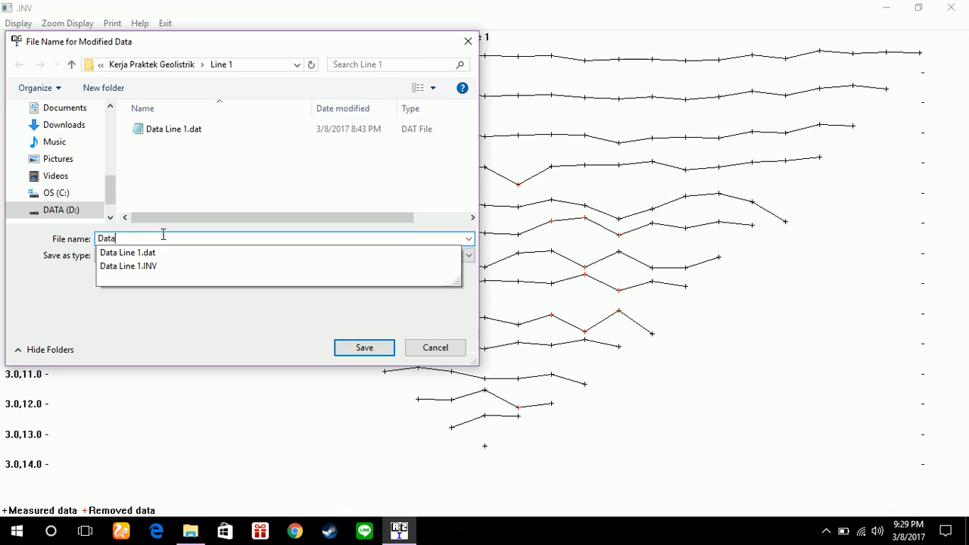
pyautogui.write(' Inversi')
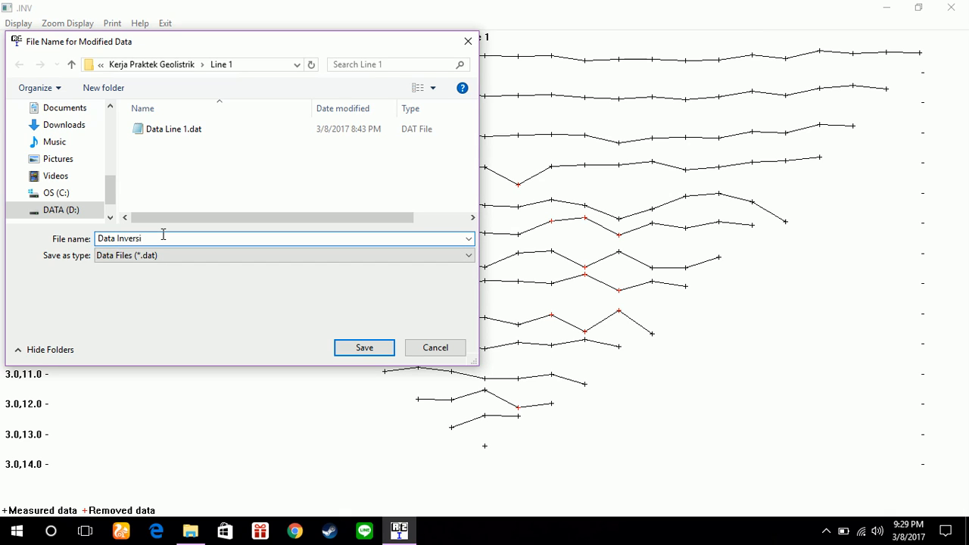
pyautogui.press('Return')
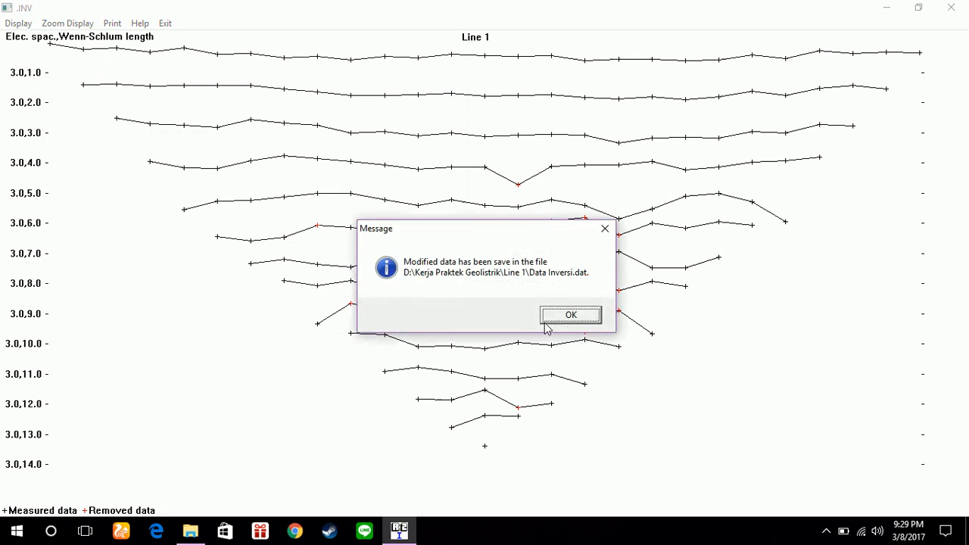
pyautogui.click(563, 317)
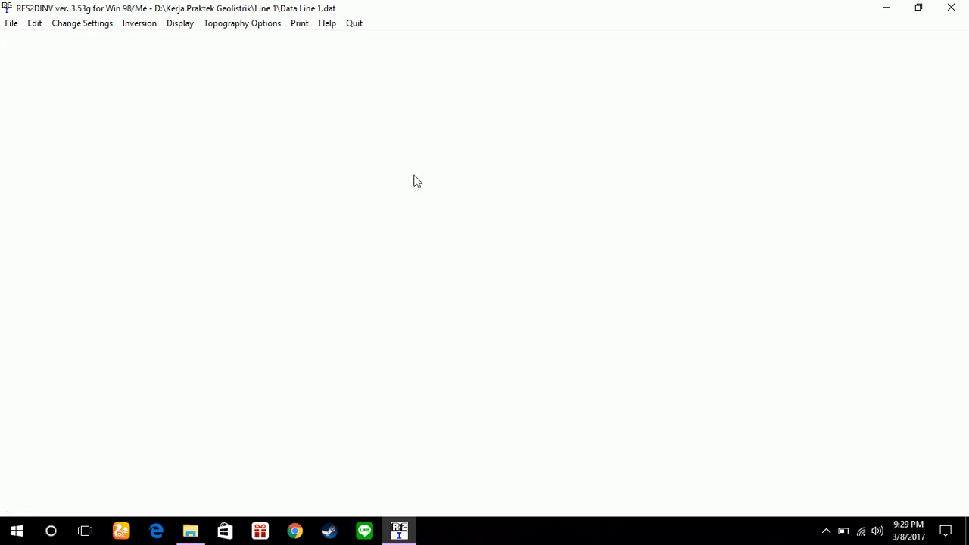
# Step: Read the cleaned resistivity data file Data Inversi.dat from the Line 1 folder and acknowledge the messages
pyautogui.click(14, 24)
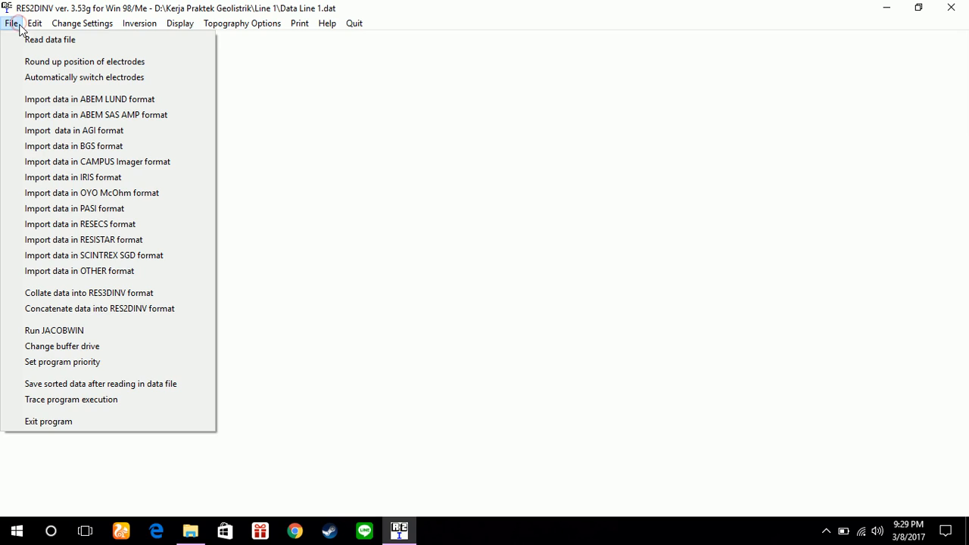
pyautogui.click(24, 39)
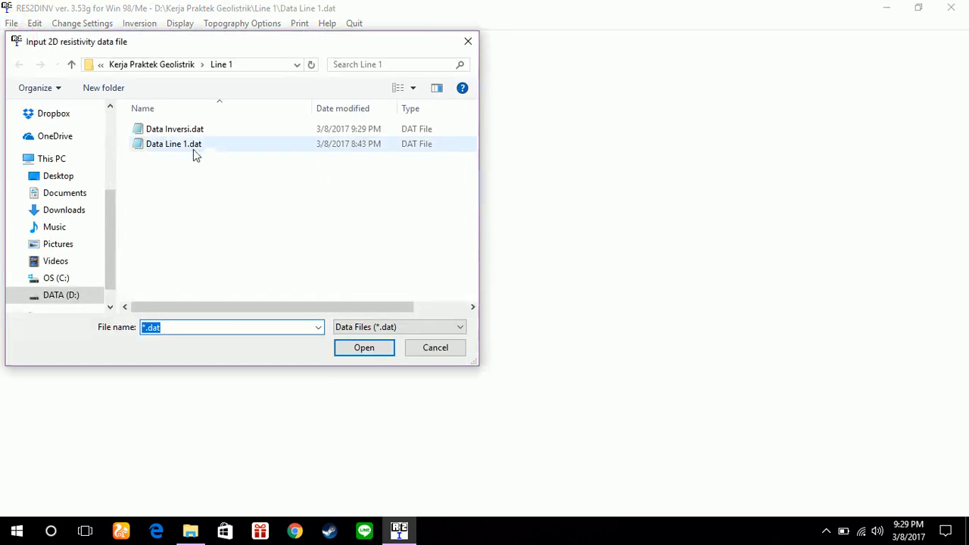
pyautogui.click(185, 129)
pyautogui.click(364, 349)
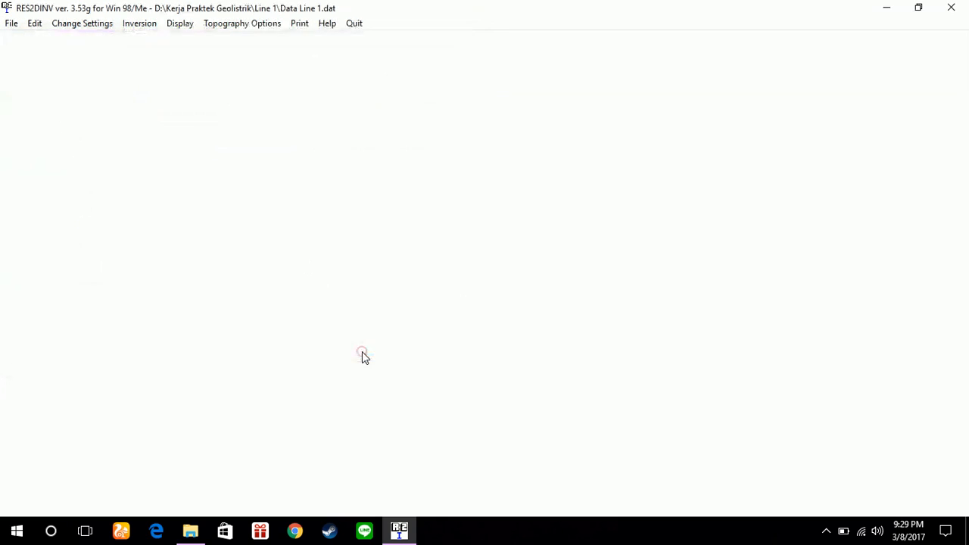
pyautogui.click(531, 316)
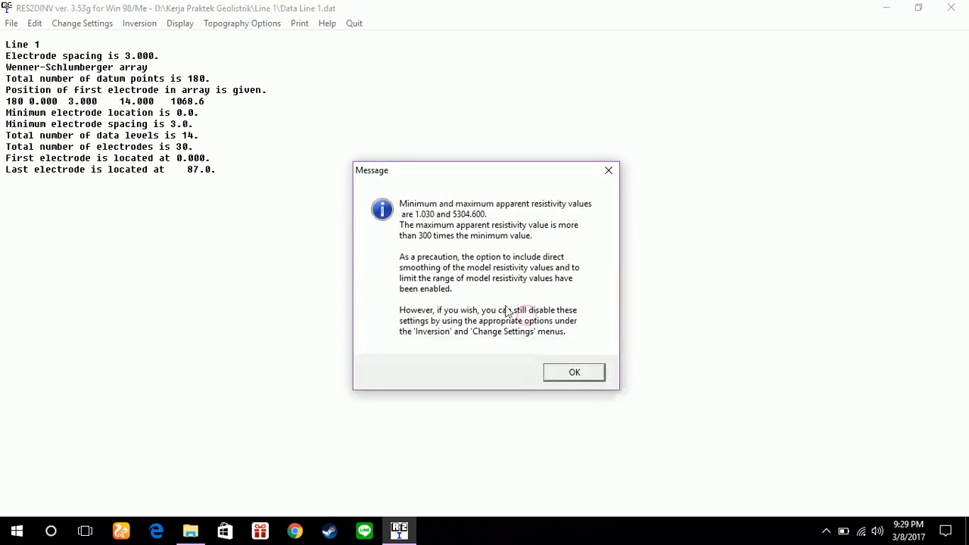
pyautogui.click(569, 373)
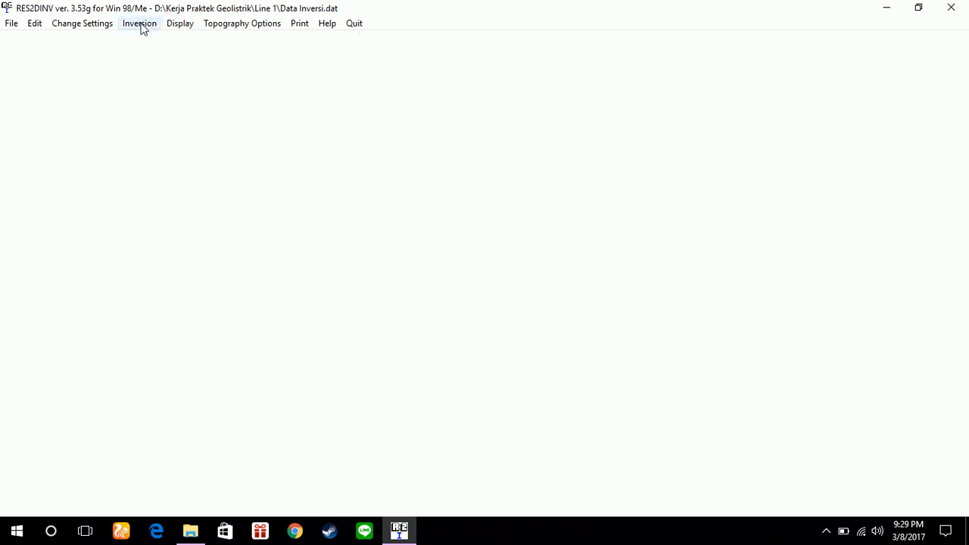
# Step: Set the inversion of Data Inversi.dat to use apparent resistivity values instead of their logarithm
pyautogui.click(141, 25)
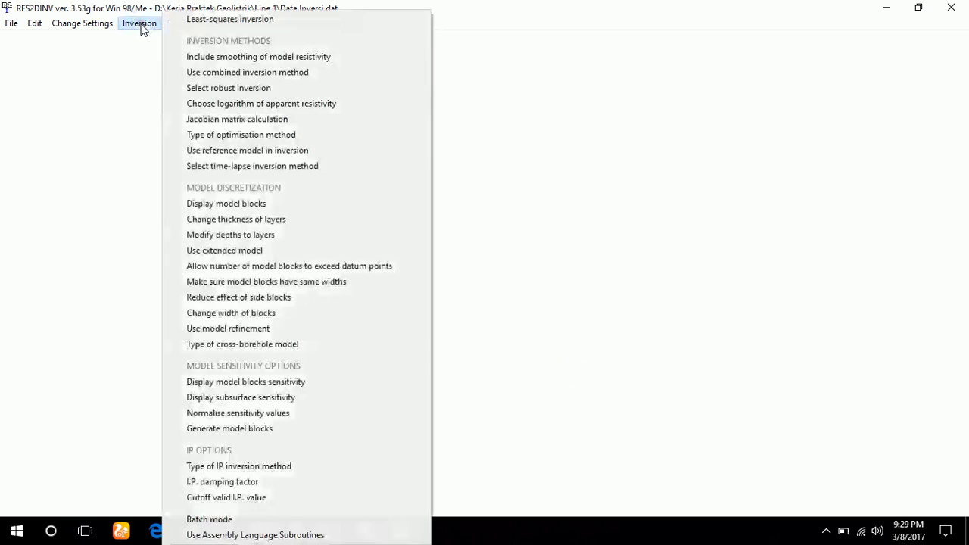
pyautogui.click(226, 103)
pyautogui.click(72, 137)
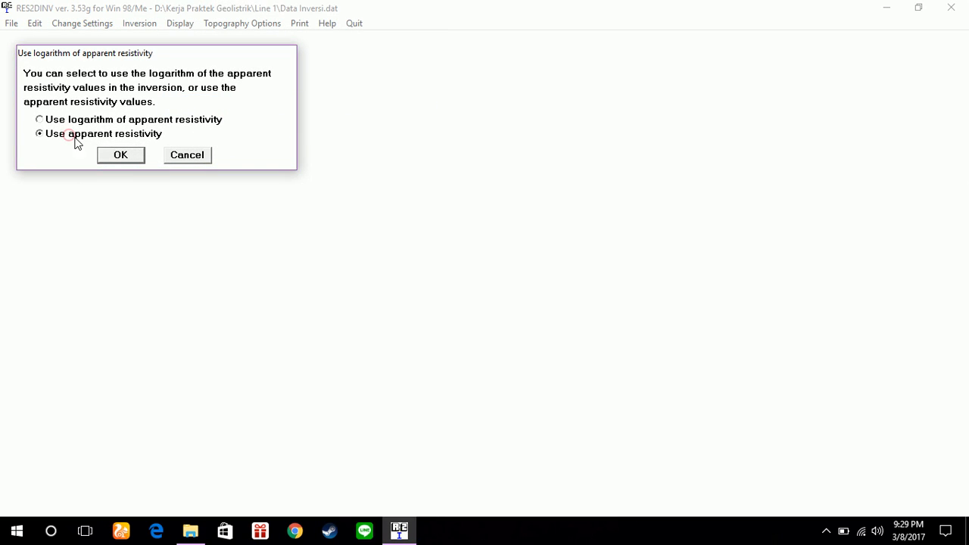
pyautogui.click(121, 155)
# Step: Run the least-squares inversion on the cleaned data without additional iterations, saving the results as Data Inversi.INV
pyautogui.click(142, 23)
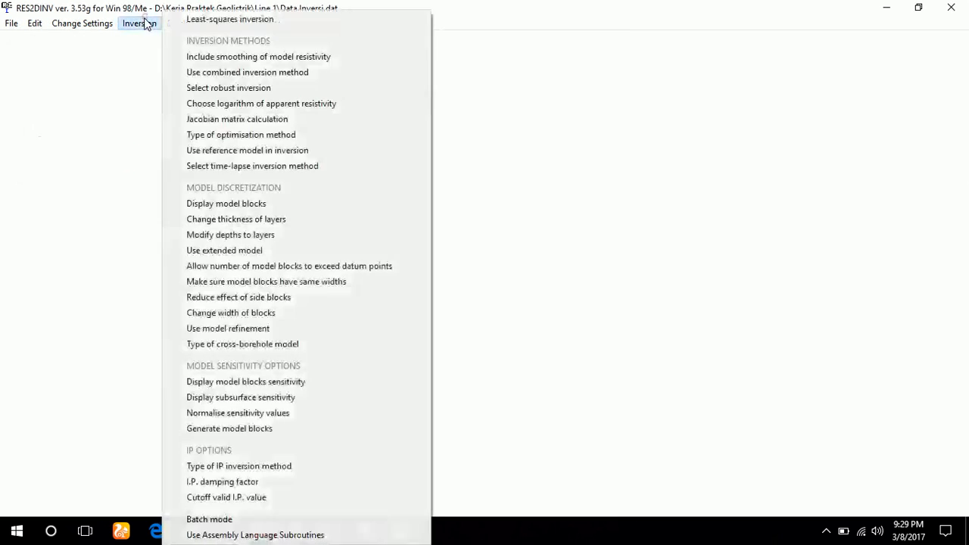
pyautogui.click(173, 21)
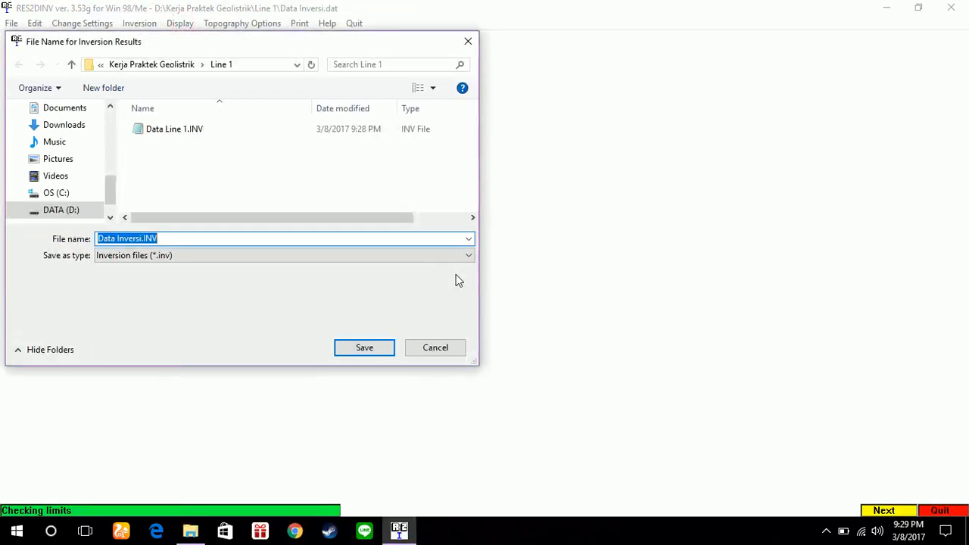
pyautogui.click(367, 347)
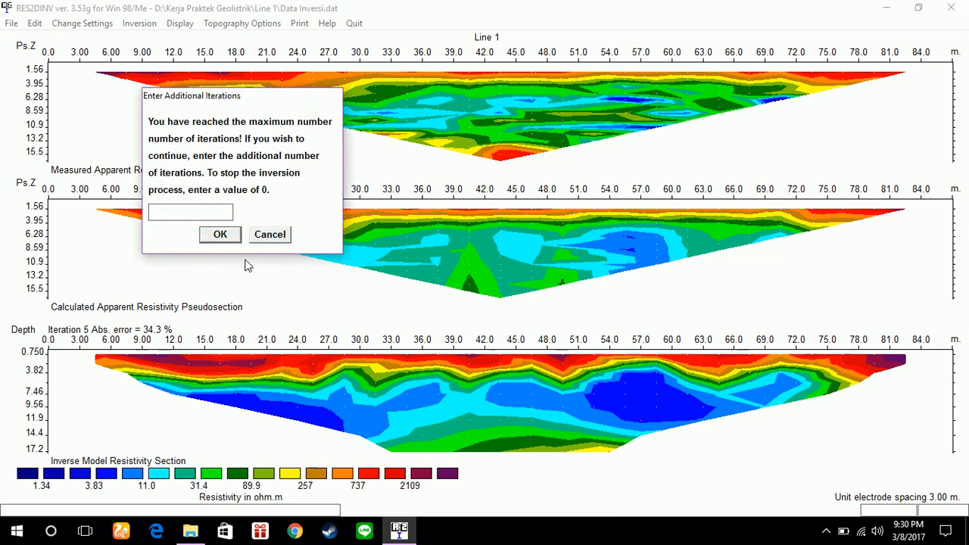
pyautogui.click(227, 239)
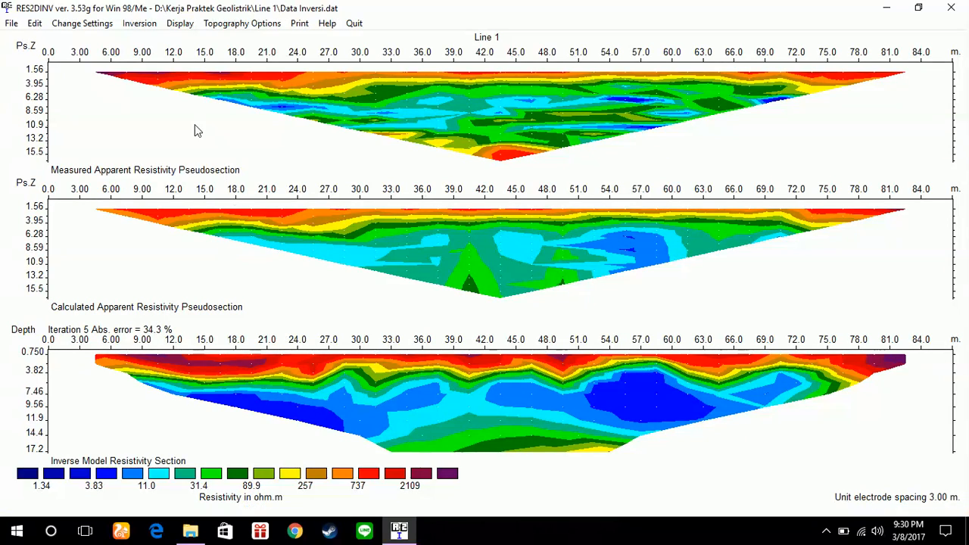
# Step: Exterminate further bad datum points in Line 1, marking one point on data level 5 and three on level 7
pyautogui.click(131, 27)
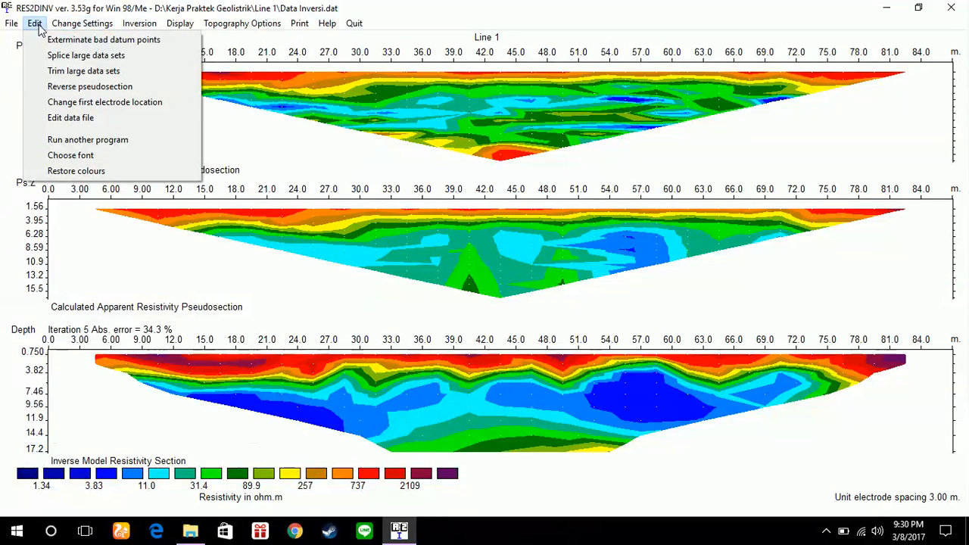
pyautogui.click(46, 37)
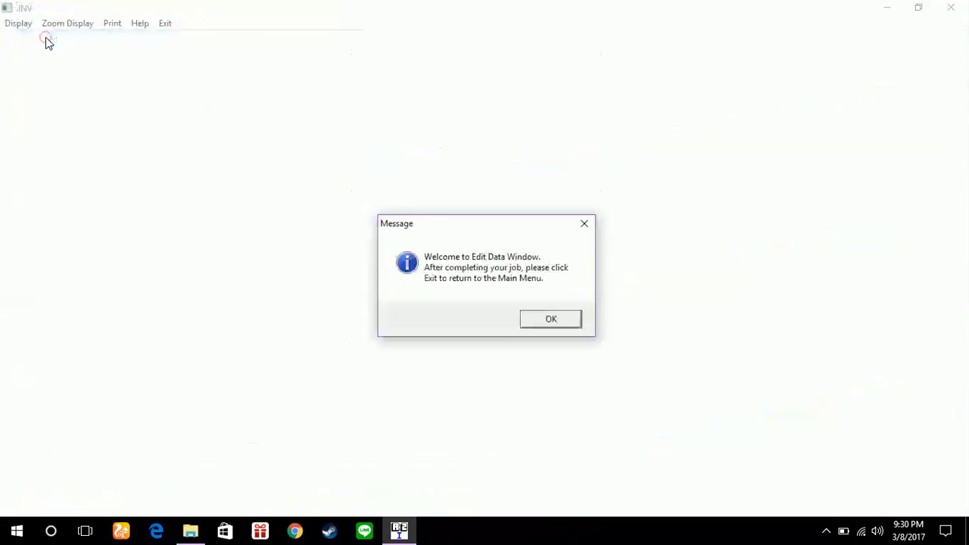
pyautogui.click(564, 321)
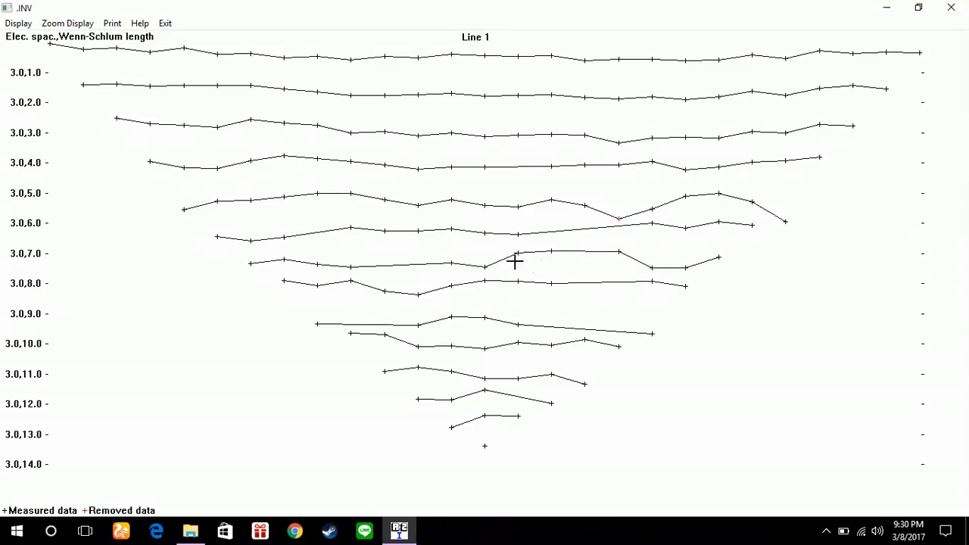
pyautogui.click(619, 253)
pyautogui.click(552, 251)
# Step: Leave the edit window retaining the new removals, and save the modified data over the existing Data Inversi.dat
pyautogui.click(166, 24)
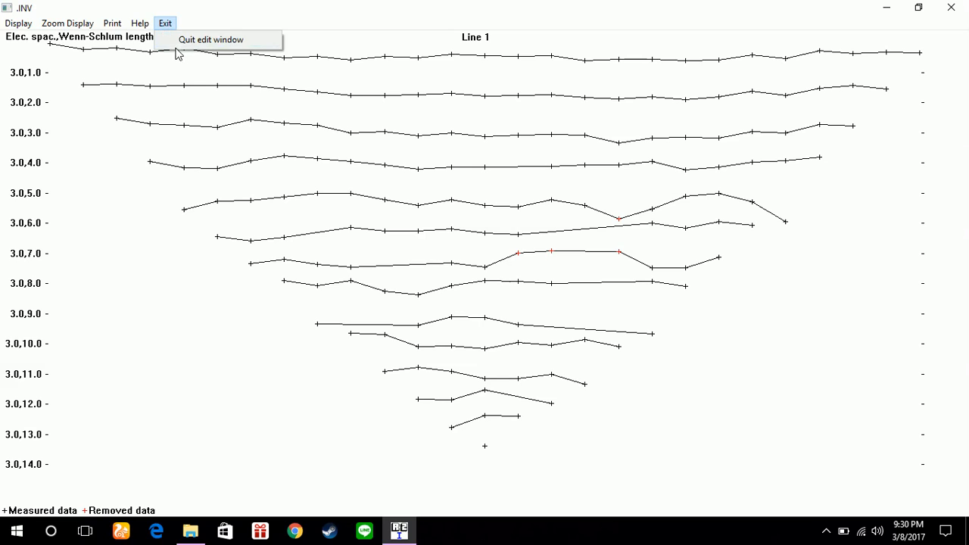
pyautogui.click(176, 42)
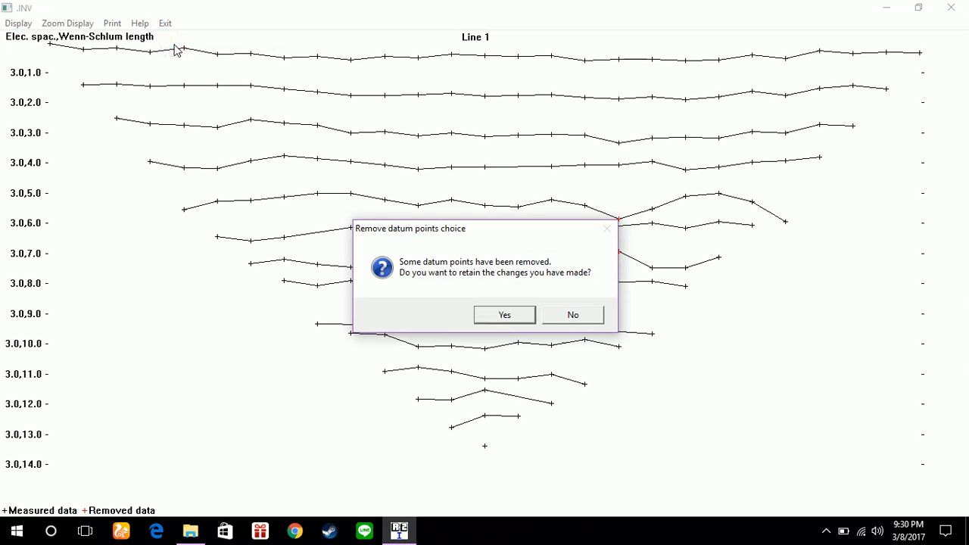
pyautogui.click(500, 321)
pyautogui.click(509, 320)
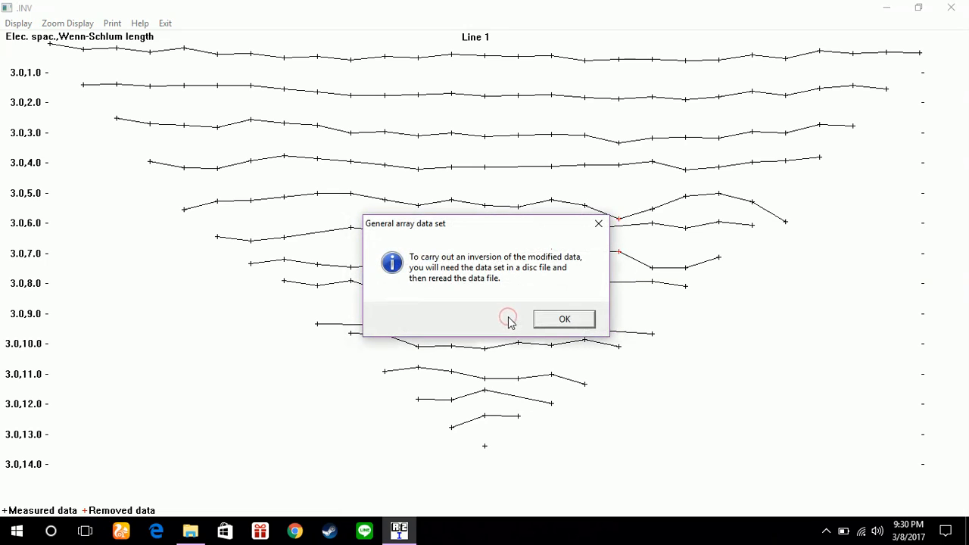
pyautogui.click(560, 318)
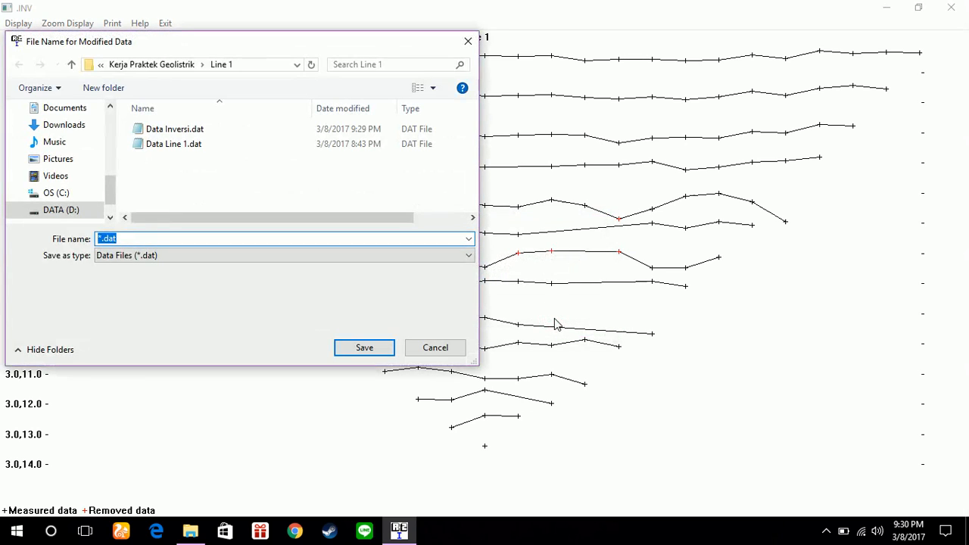
pyautogui.click(173, 130)
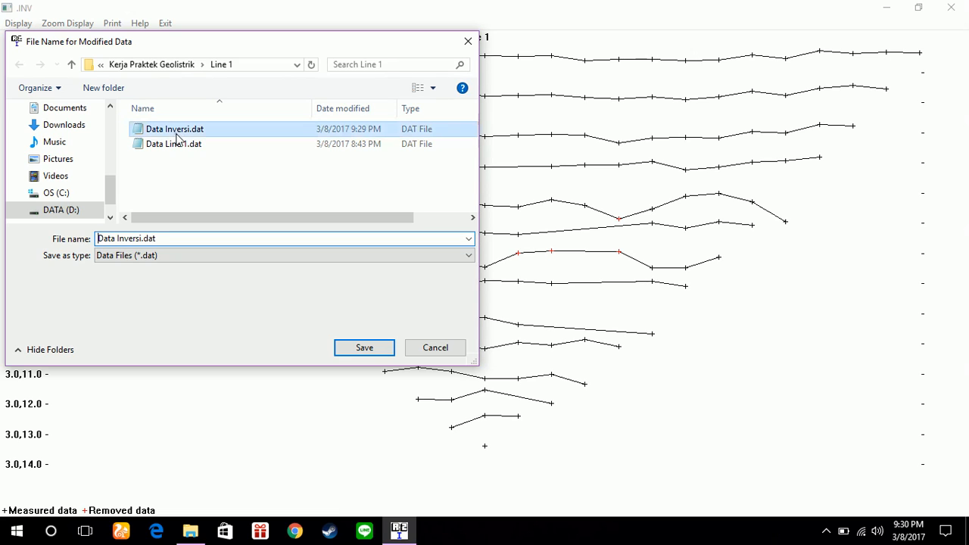
pyautogui.click(356, 351)
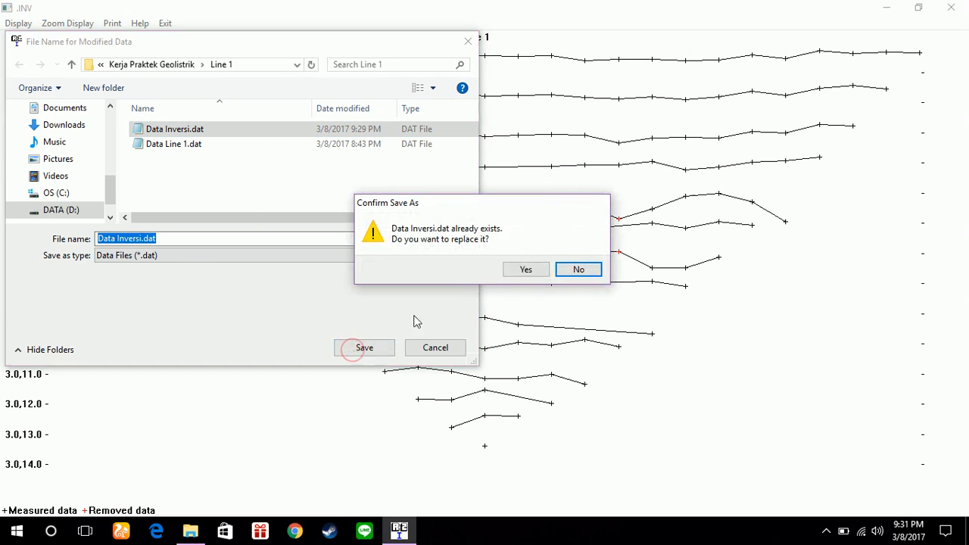
pyautogui.click(530, 272)
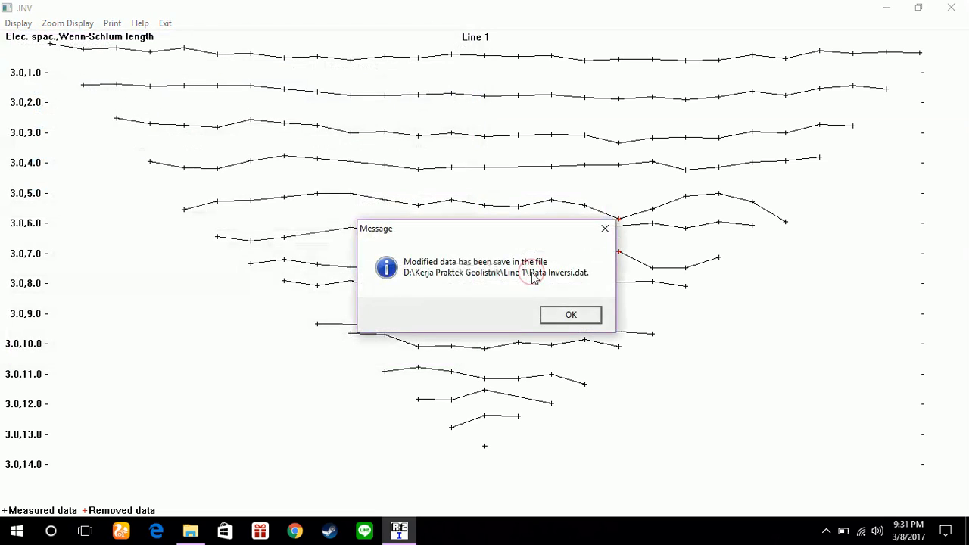
pyautogui.click(567, 315)
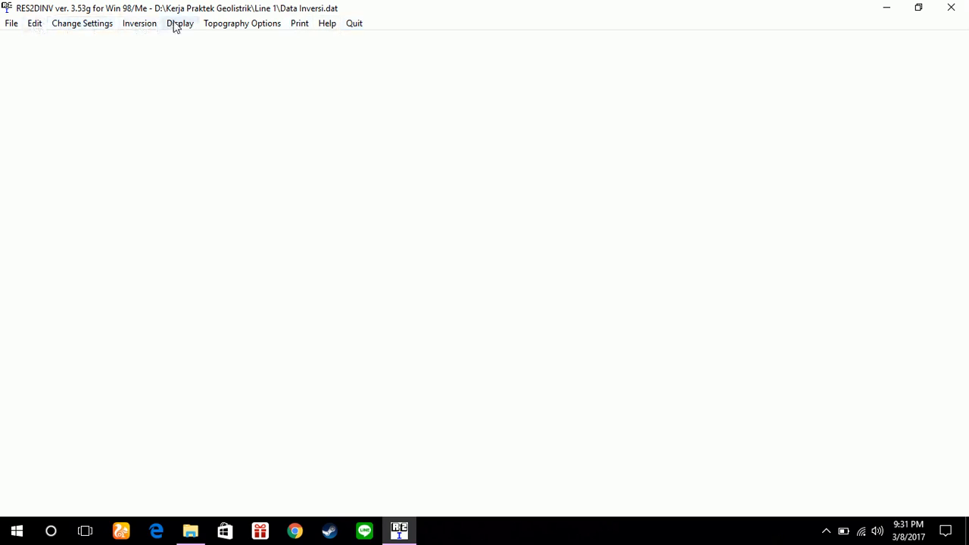
# Step: Reread the updated Data Inversi.dat from the Line 1 folder and acknowledge the messages
pyautogui.click(12, 24)
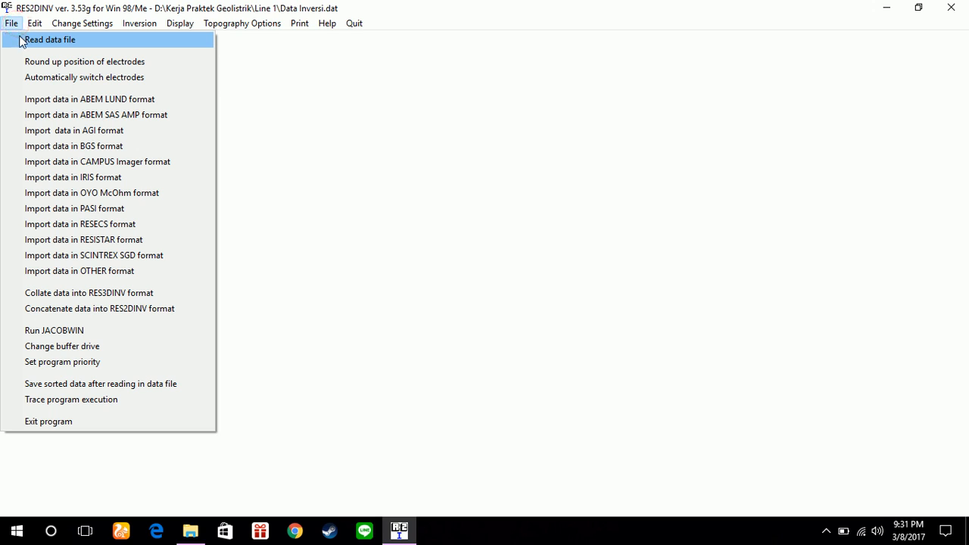
pyautogui.click(21, 41)
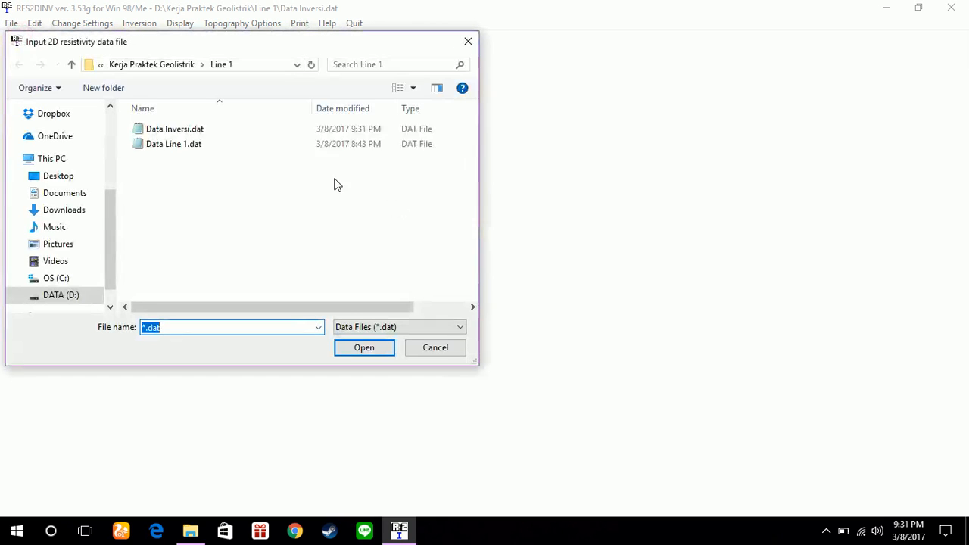
pyautogui.click(182, 130)
pyautogui.click(384, 355)
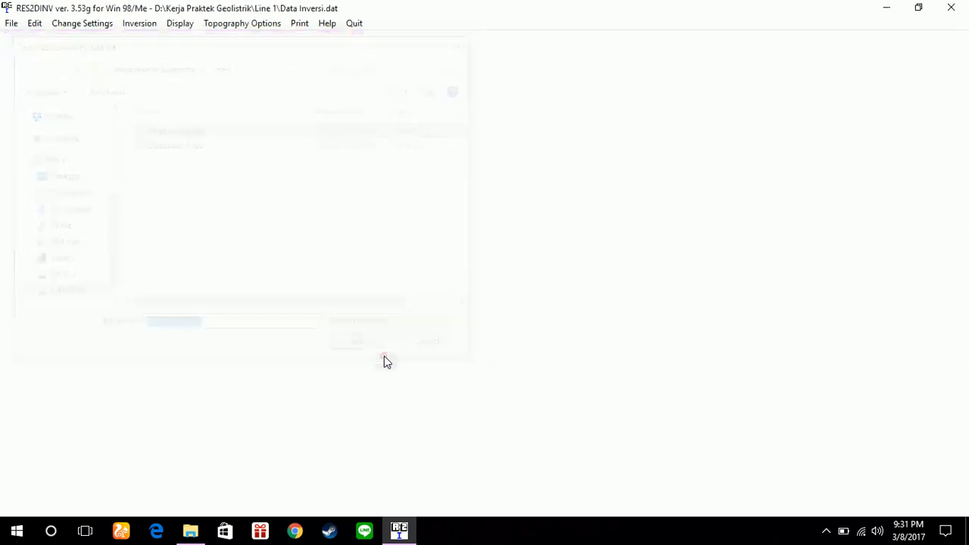
pyautogui.click(539, 316)
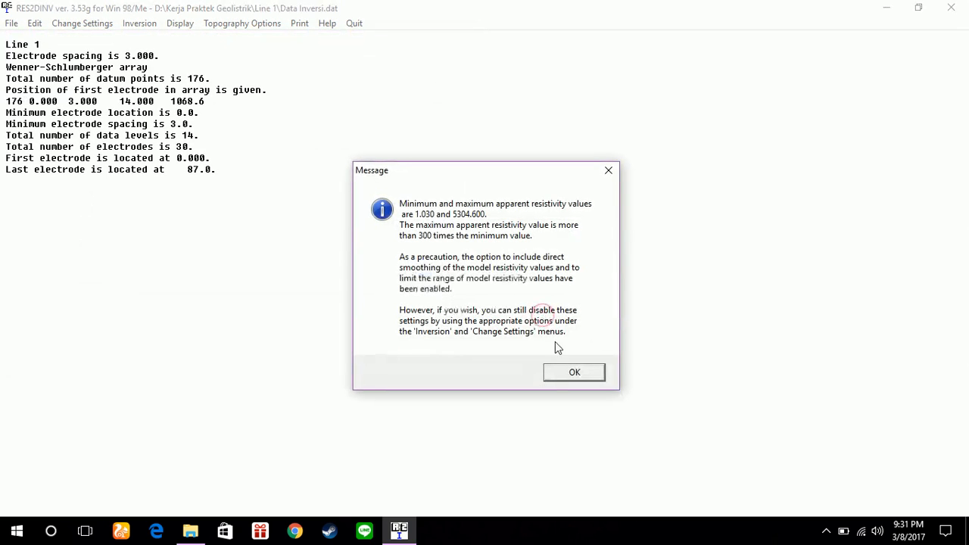
pyautogui.click(565, 367)
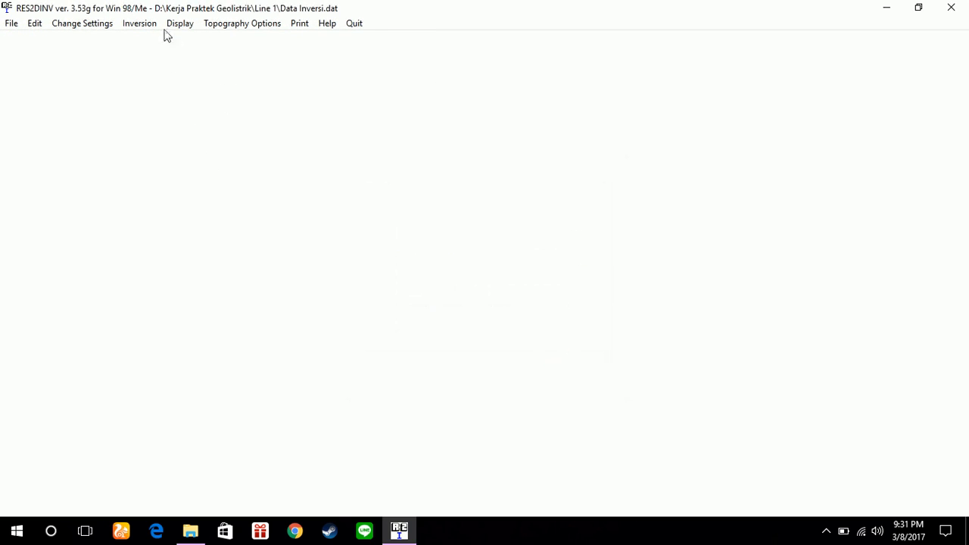
# Step: Set the inversion to use the apparent resistivity values instead of their logarithm
pyautogui.click(141, 23)
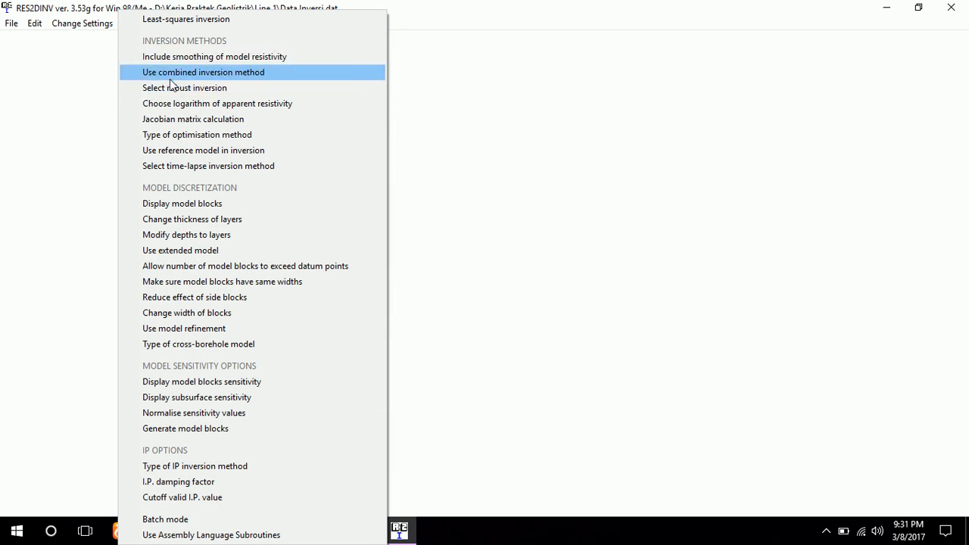
pyautogui.click(176, 103)
pyautogui.click(125, 137)
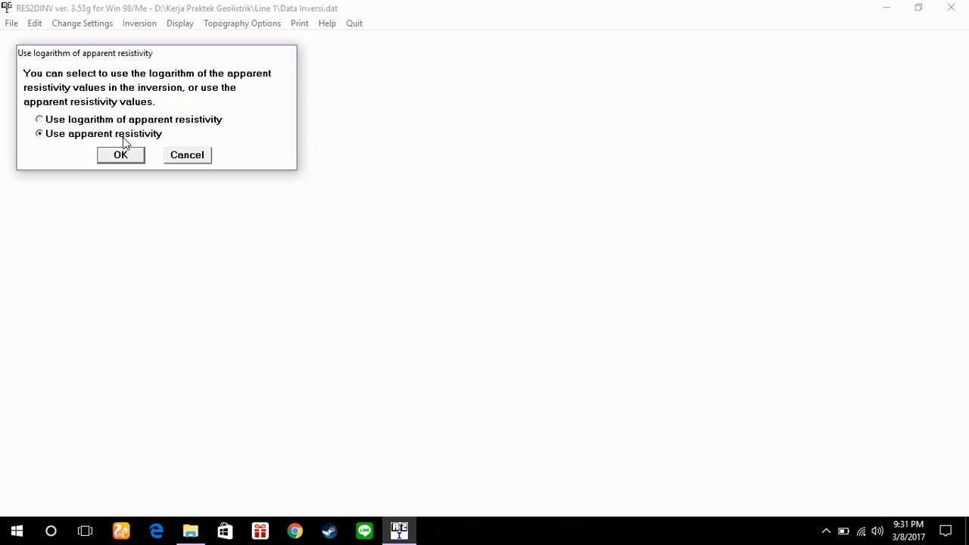
pyautogui.click(123, 154)
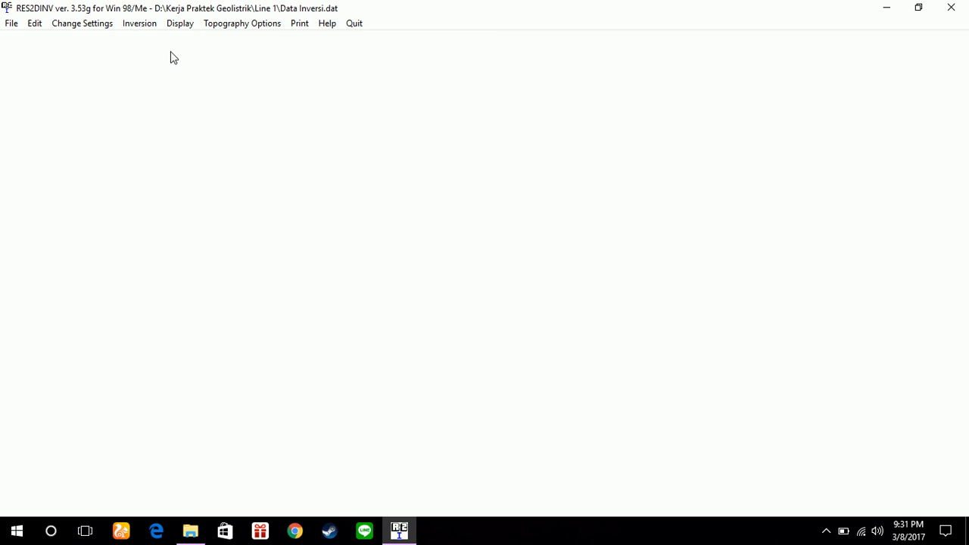
# Step: Run the least-squares inversion on the updated Line 1 data, overwriting Data Inversi.INV, and stop without additional iterations
pyautogui.click(147, 24)
pyautogui.click(181, 18)
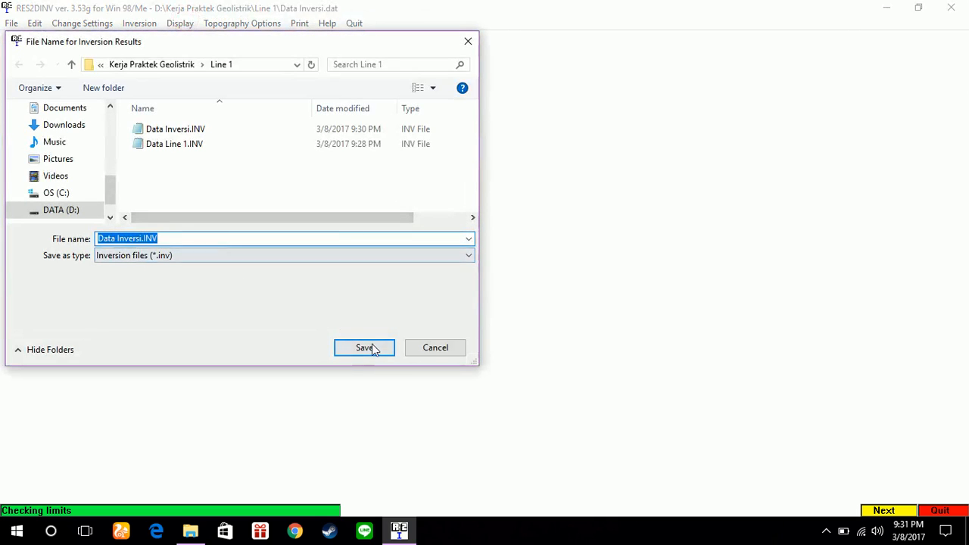
pyautogui.click(372, 352)
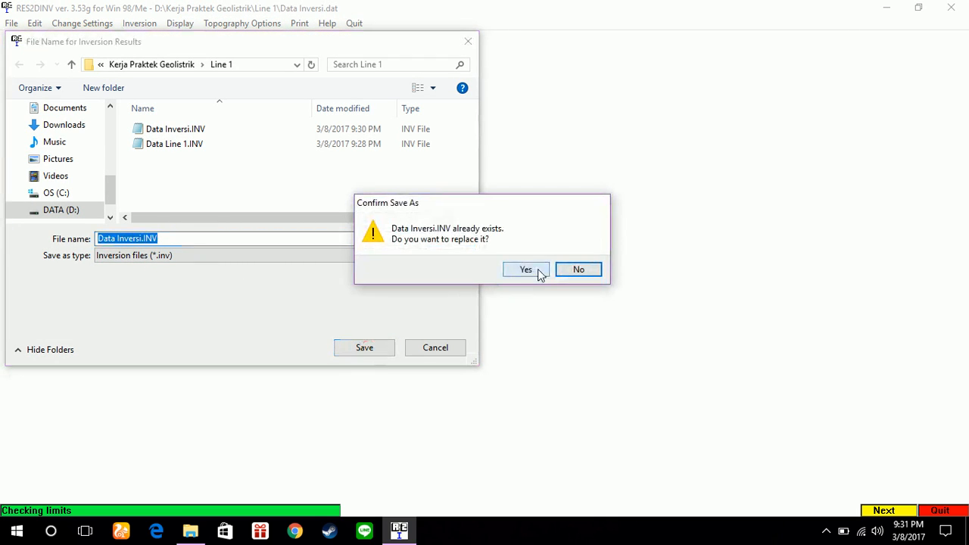
pyautogui.click(537, 273)
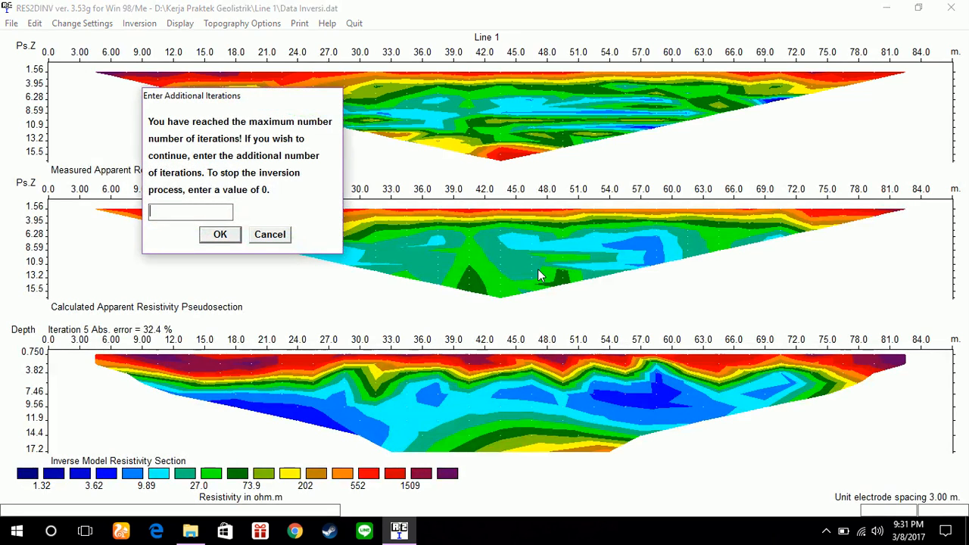
pyautogui.click(220, 235)
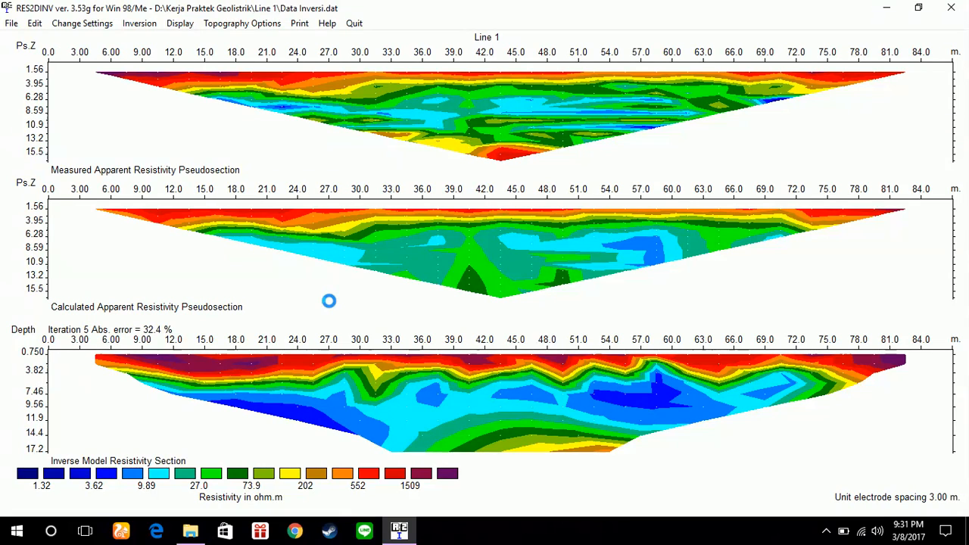
# Step: Read in Data Line 2.dat from the Line 2 folder and acknowledge the messages
pyautogui.click(11, 25)
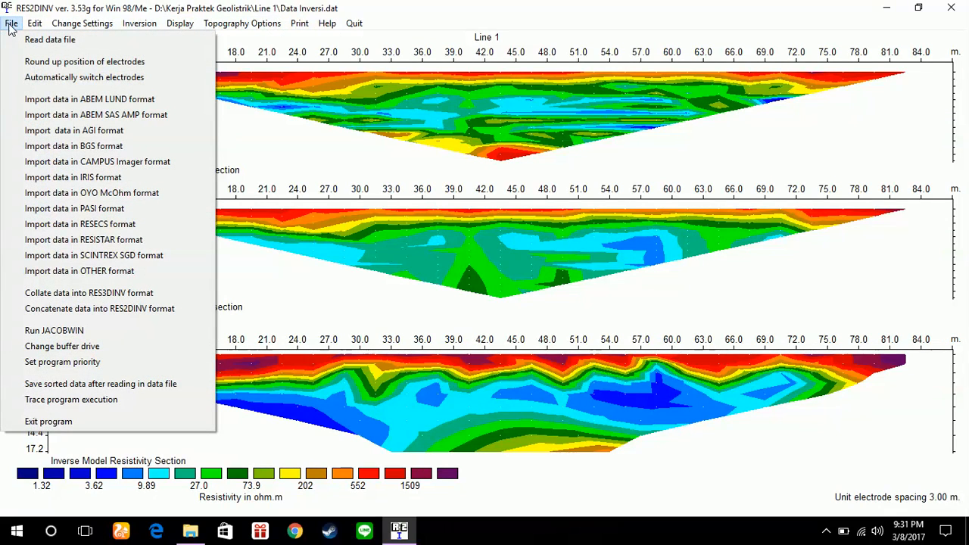
pyautogui.click(315, 6)
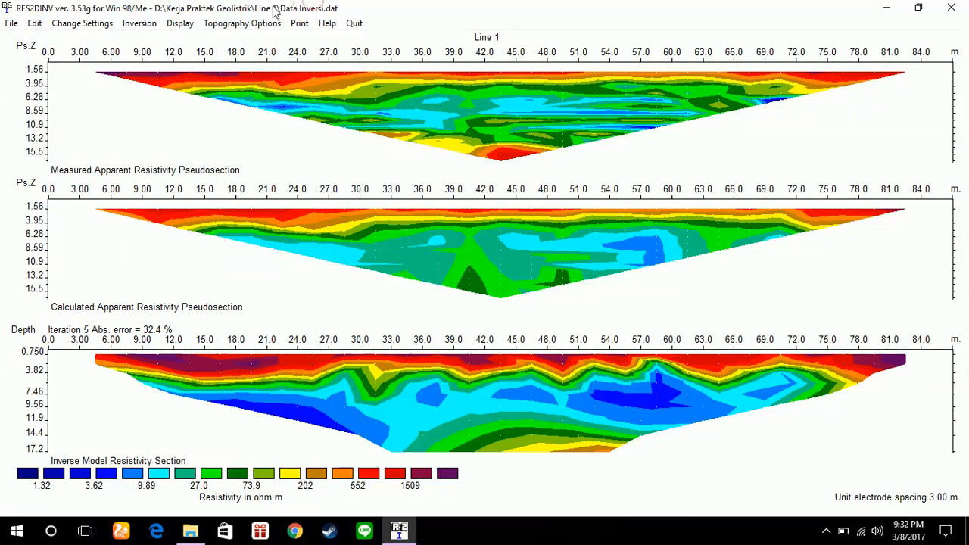
pyautogui.click(11, 23)
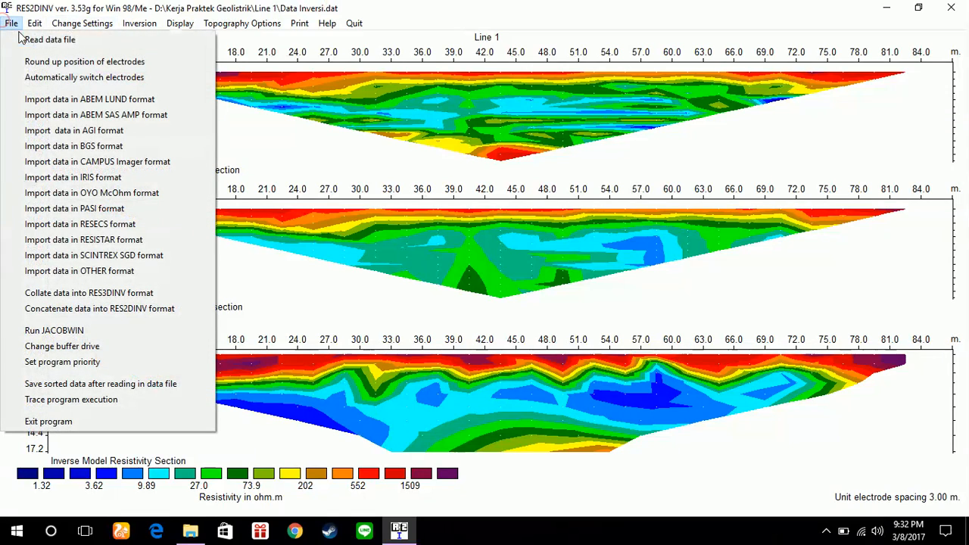
pyautogui.click(28, 42)
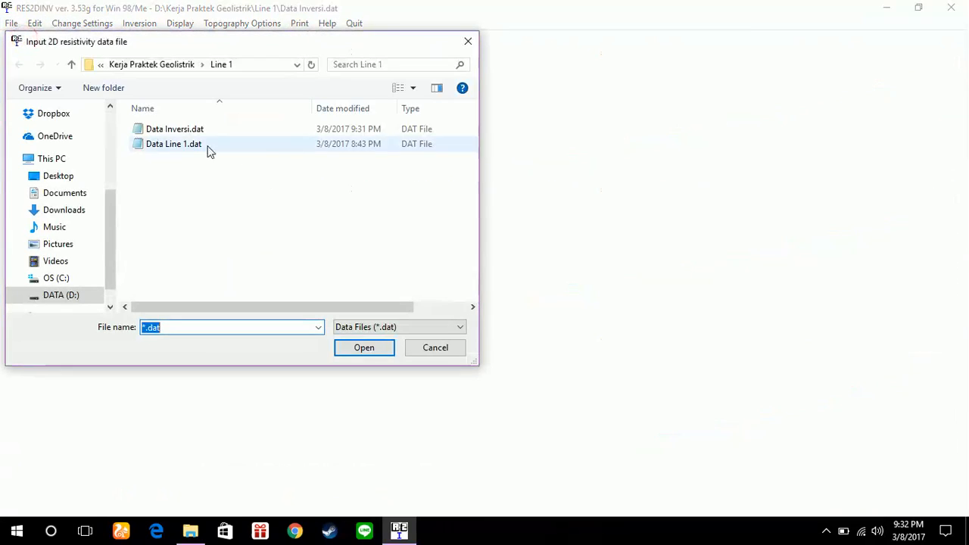
pyautogui.press('BackSpace')
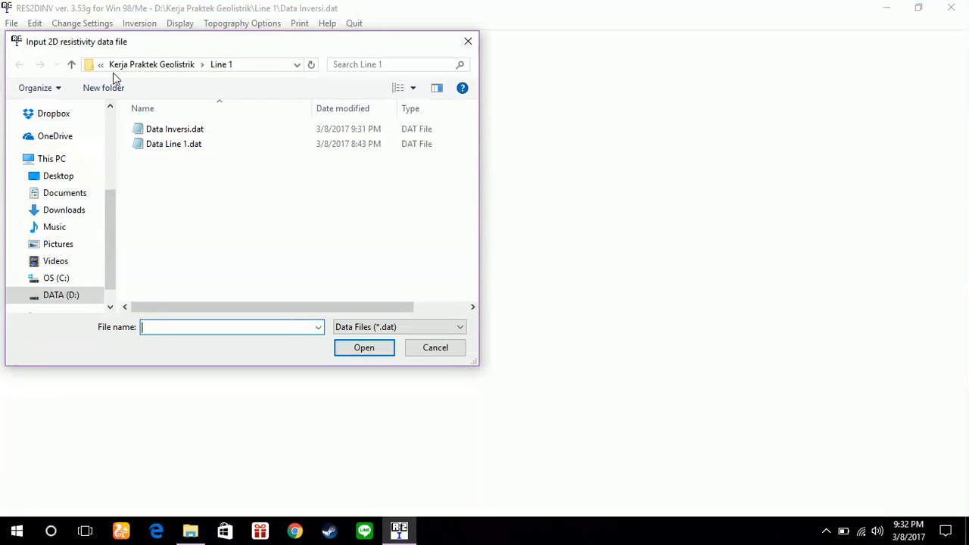
pyautogui.click(205, 65)
pyautogui.click(205, 65)
pyautogui.click(203, 65)
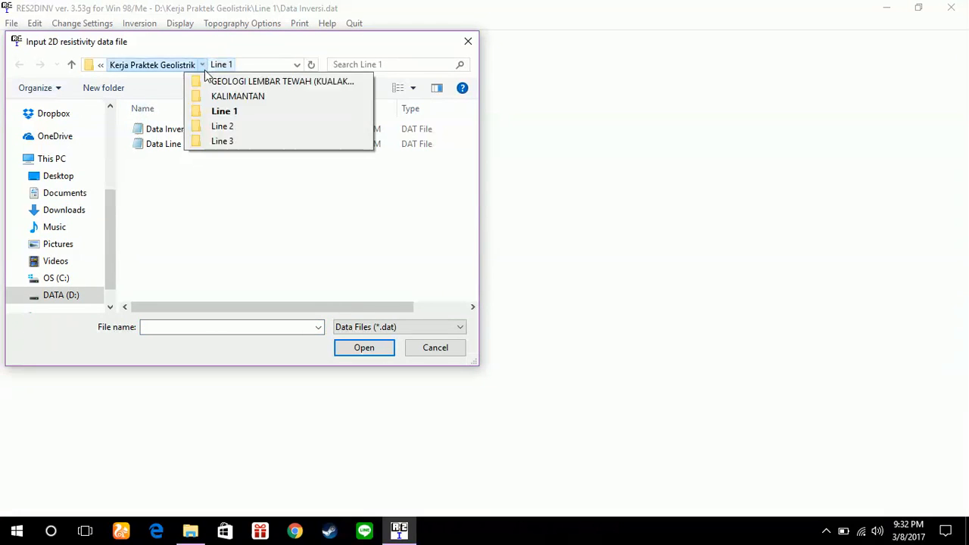
pyautogui.click(212, 127)
pyautogui.click(203, 130)
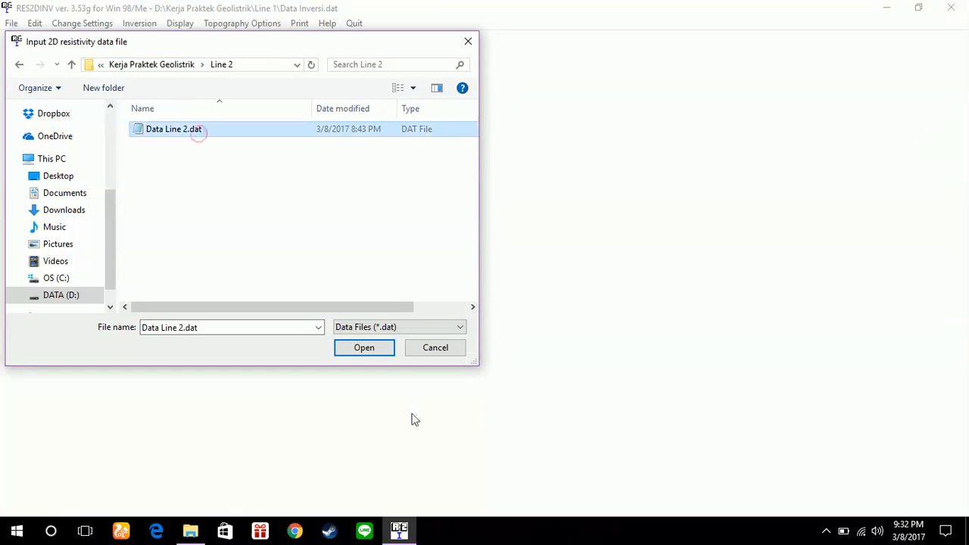
pyautogui.click(376, 352)
pyautogui.click(558, 315)
pyautogui.click(568, 407)
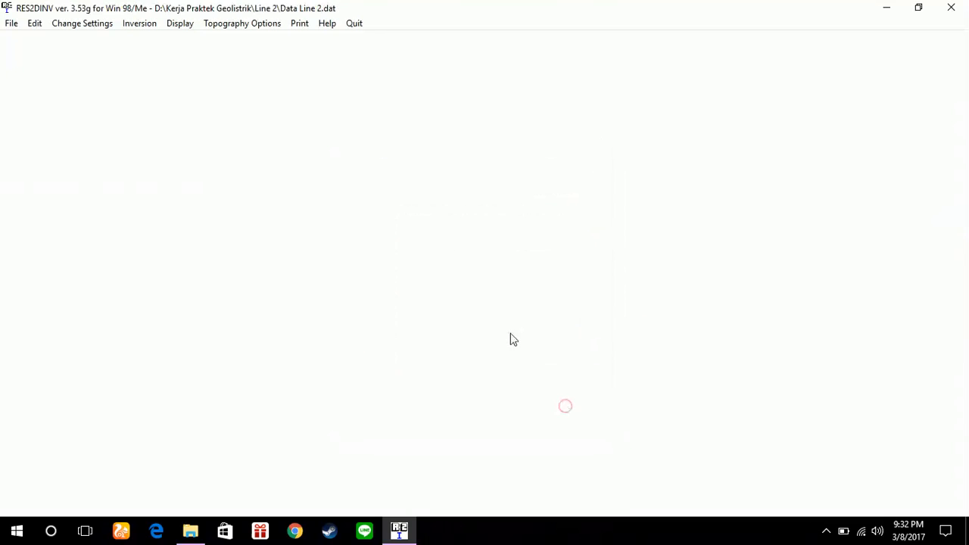
# Step: Choose apparent resistivity rather than its logarithm for the Line 2 inversion
pyautogui.click(146, 25)
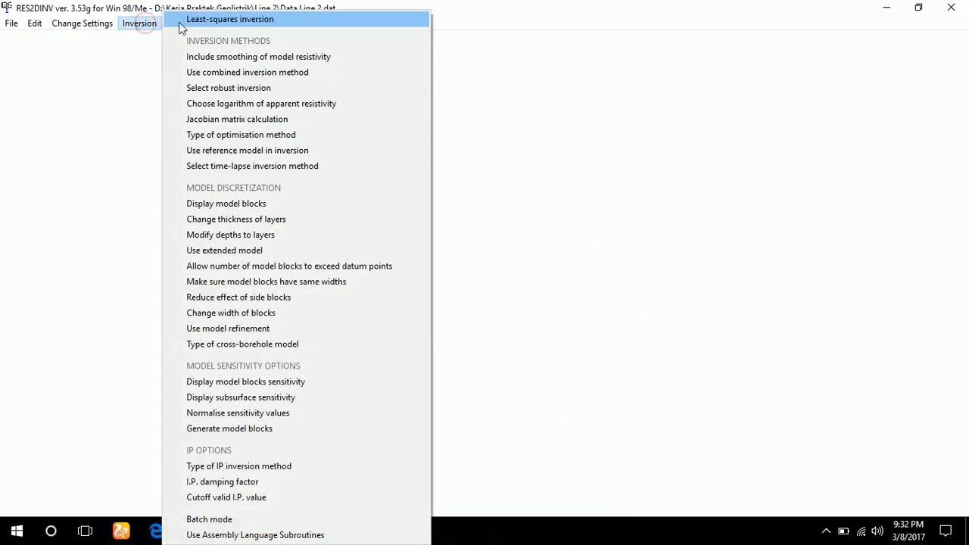
pyautogui.click(225, 104)
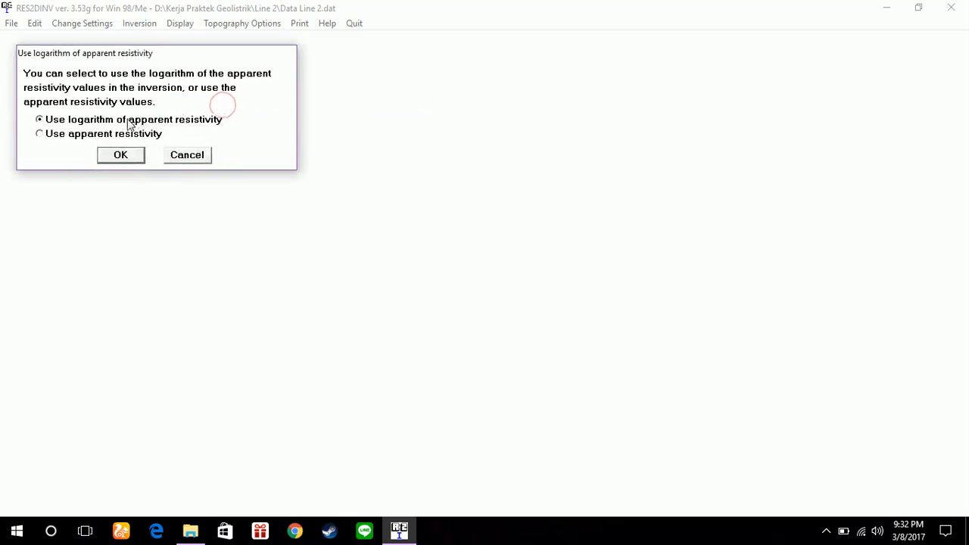
pyautogui.click(39, 134)
pyautogui.click(123, 157)
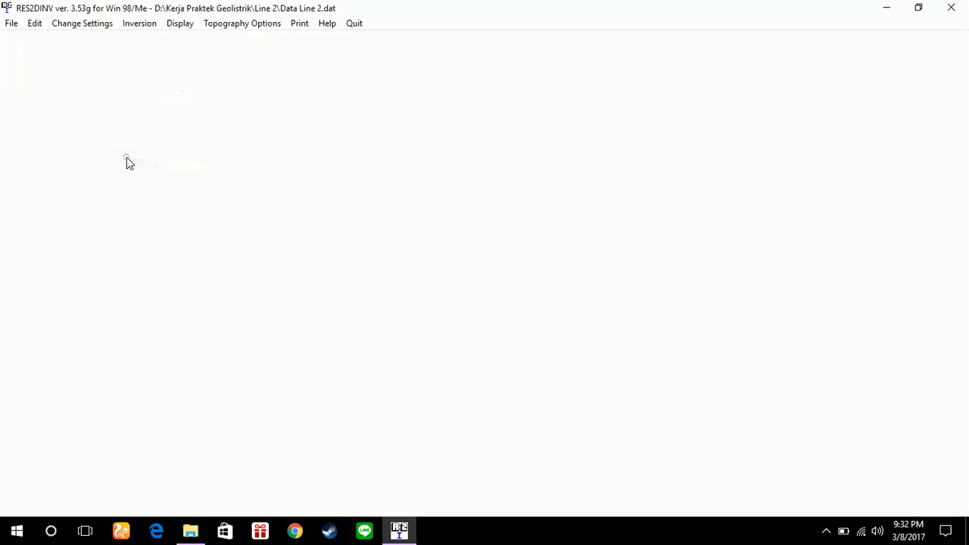
# Step: Run the least-squares inversion on Line 2 without additional iterations, saving the results as Data Line 2.INV
pyautogui.click(139, 25)
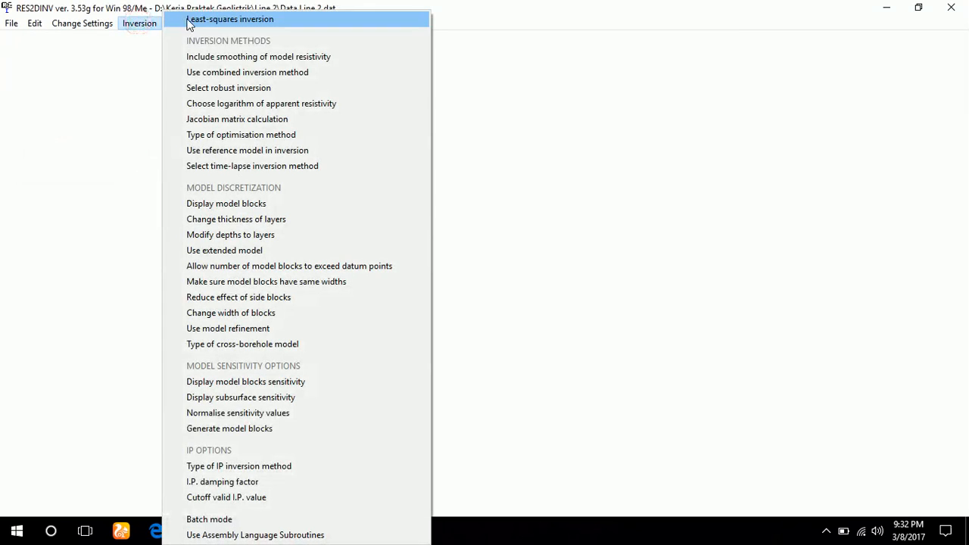
pyautogui.click(189, 21)
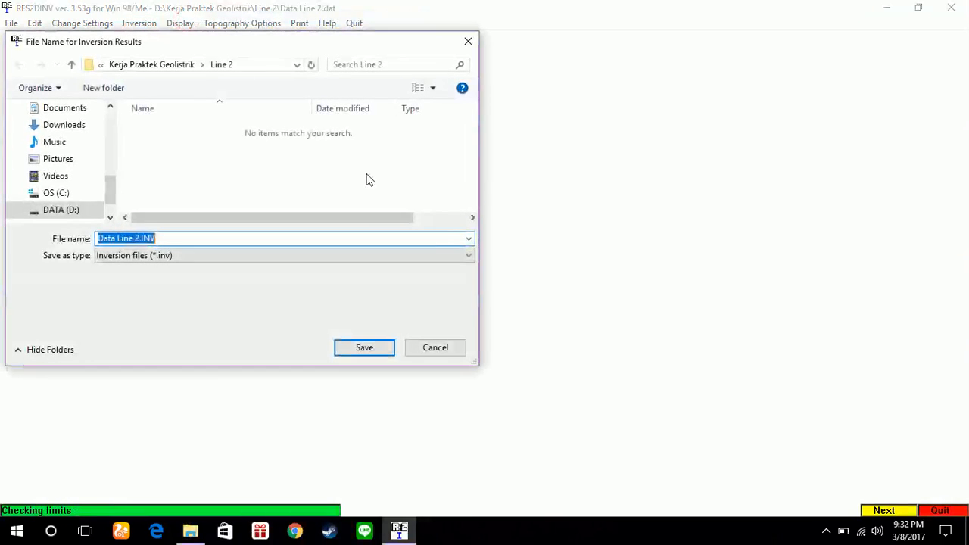
pyautogui.click(353, 350)
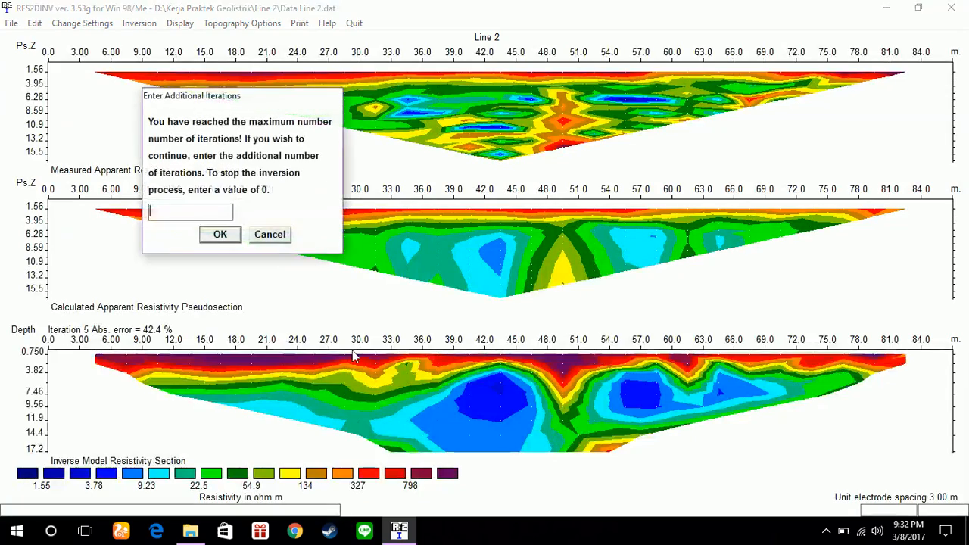
pyautogui.click(219, 235)
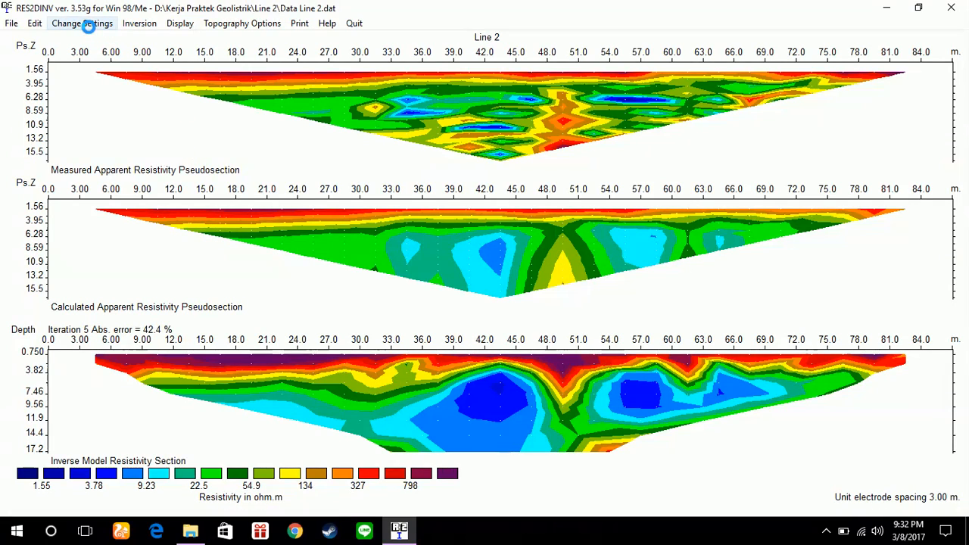
# Step: Exterminate bad datum points in Line 2, marking two points on data level 9, three on level 7, and one each on levels 6 and 10
pyautogui.click(42, 26)
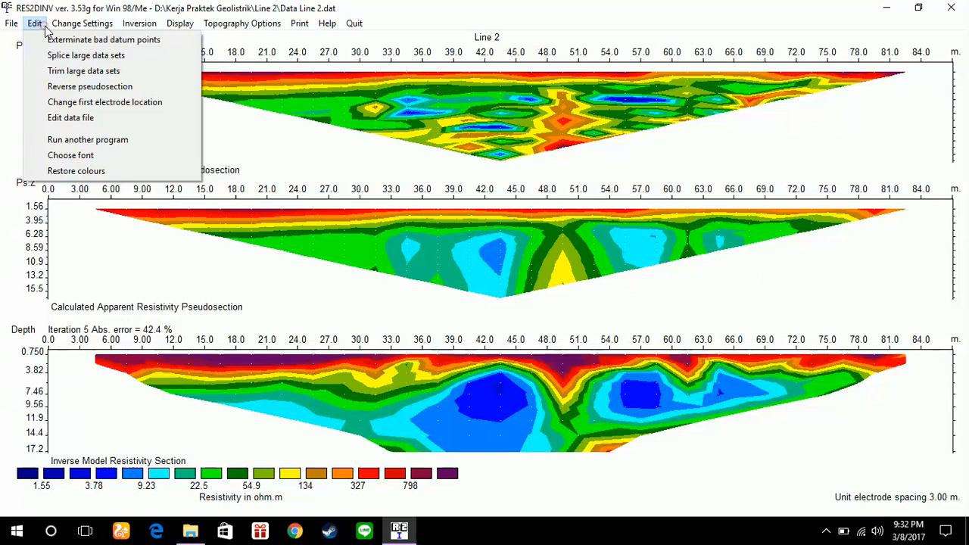
pyautogui.click(43, 40)
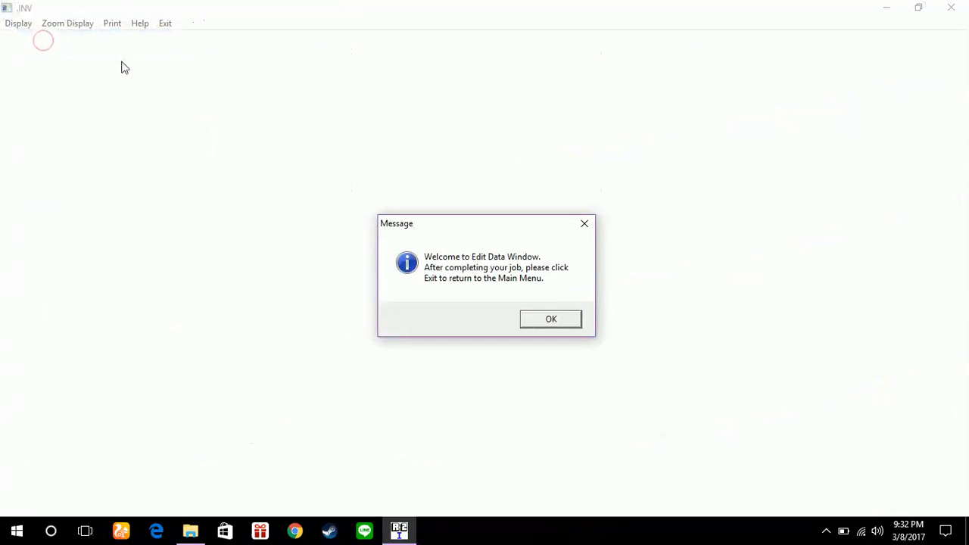
pyautogui.click(548, 319)
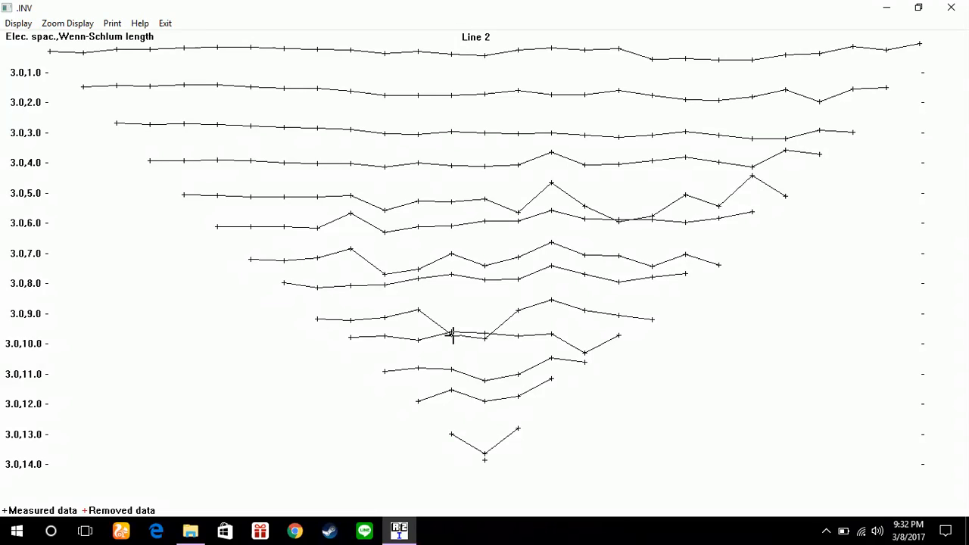
pyautogui.click(484, 338)
pyautogui.click(451, 334)
pyautogui.click(585, 352)
pyautogui.click(351, 213)
pyautogui.click(351, 250)
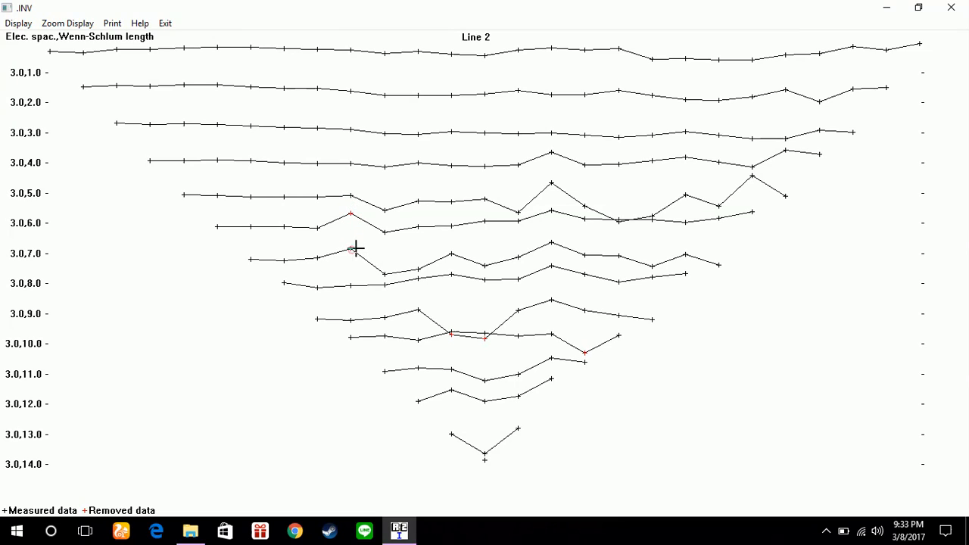
pyautogui.click(451, 253)
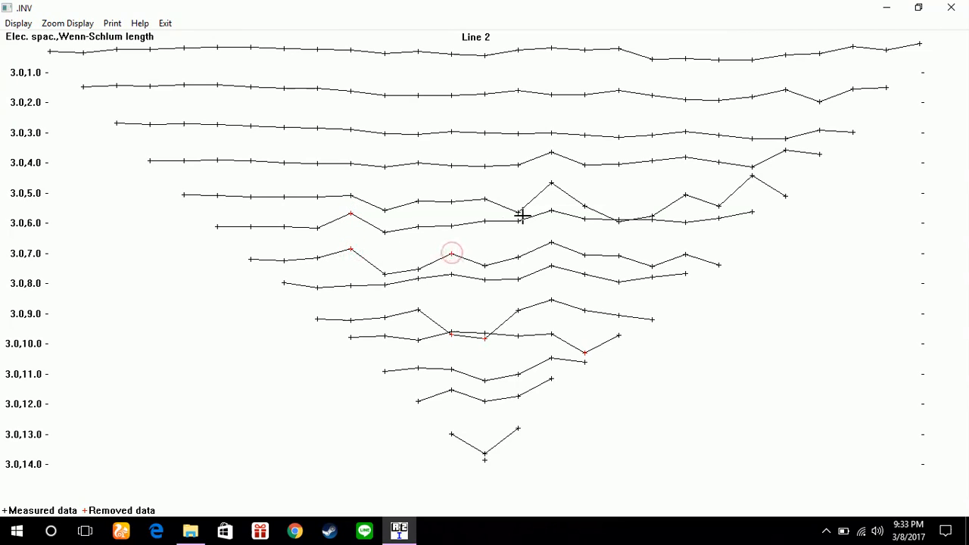
pyautogui.click(385, 274)
# Step: Mark the five outlying datum points on data level 5 for removal
pyautogui.click(518, 212)
pyautogui.click(552, 183)
pyautogui.click(518, 212)
pyautogui.click(751, 176)
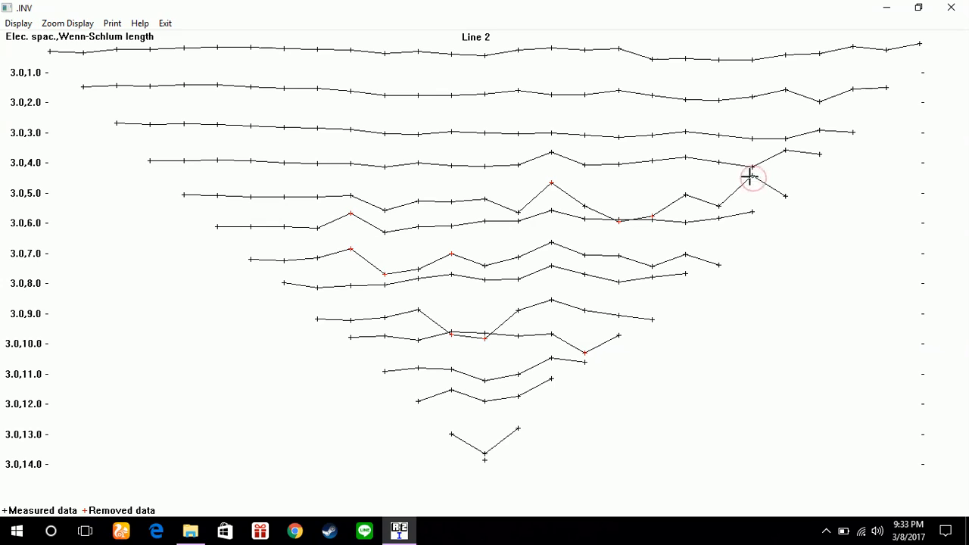
pyautogui.click(688, 197)
pyautogui.click(686, 195)
# Step: Mark two bad datum points on data level 4 and one each on levels 9, 12 and 13 for removal
pyautogui.click(552, 152)
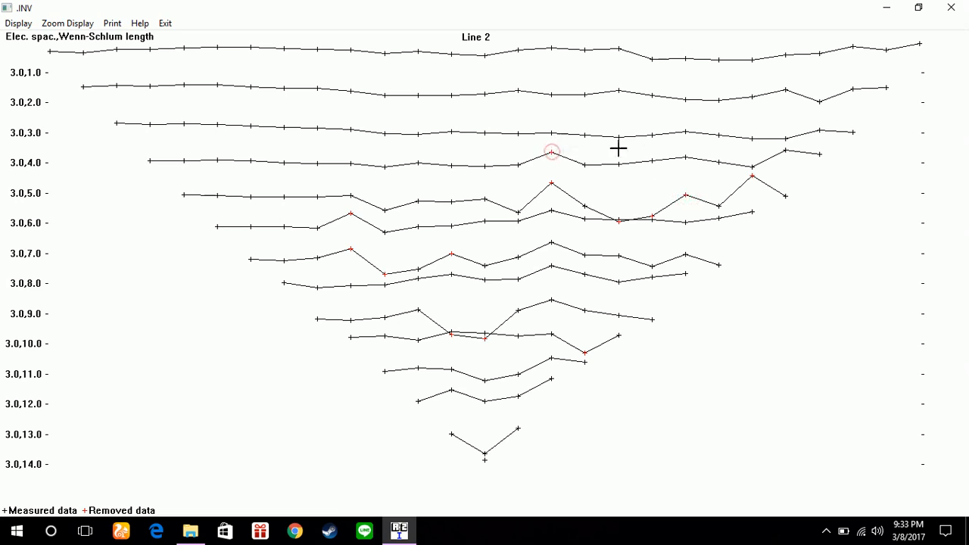
pyautogui.click(787, 150)
pyautogui.click(552, 301)
pyautogui.click(485, 452)
pyautogui.click(552, 381)
pyautogui.click(551, 379)
# Step: Quit the edit window retaining the removals, and save the modified data as Data Inversi in the Line 2 folder
pyautogui.click(166, 24)
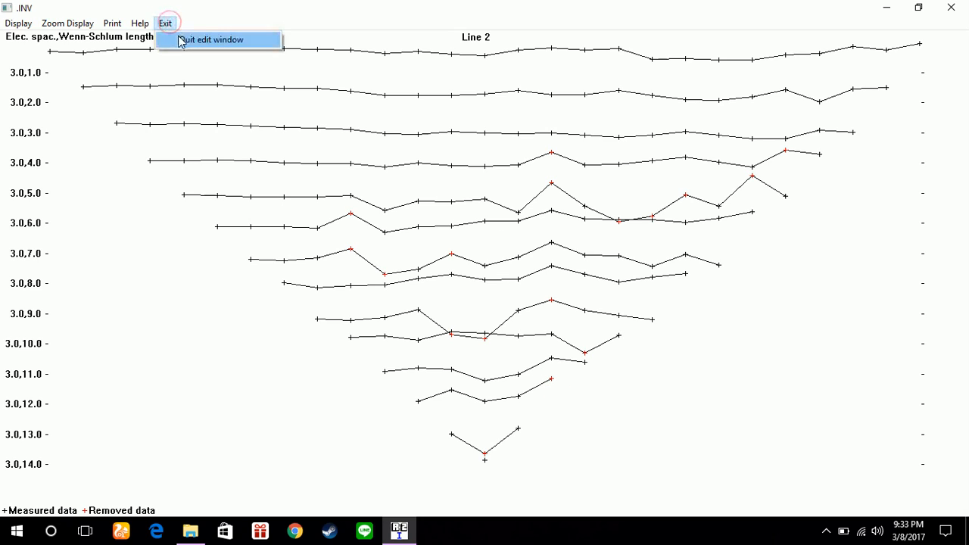
pyautogui.click(178, 37)
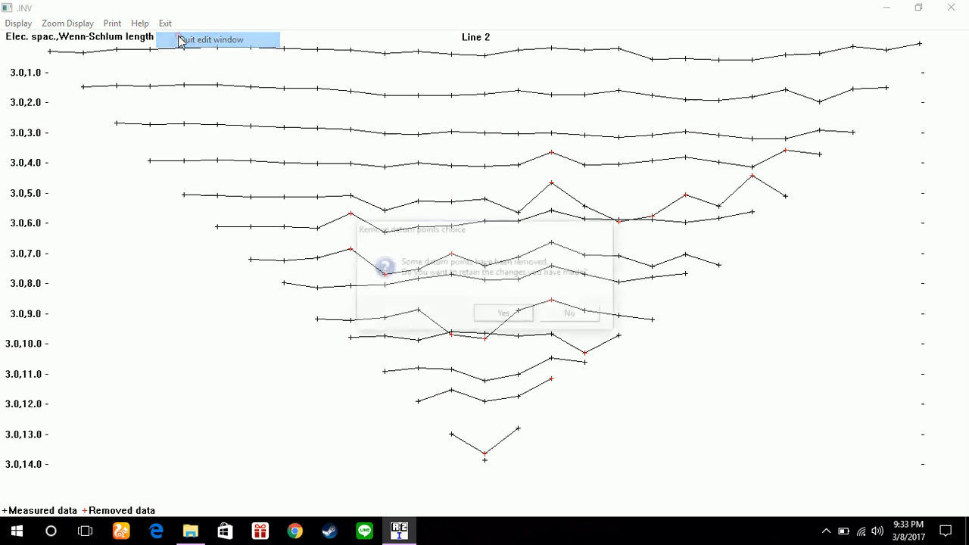
pyautogui.click(521, 318)
pyautogui.click(522, 316)
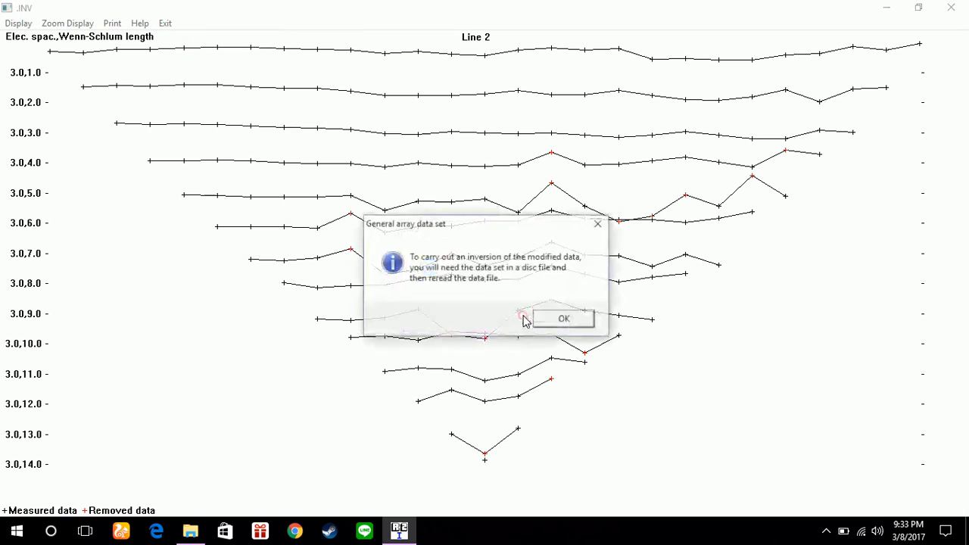
pyautogui.click(563, 319)
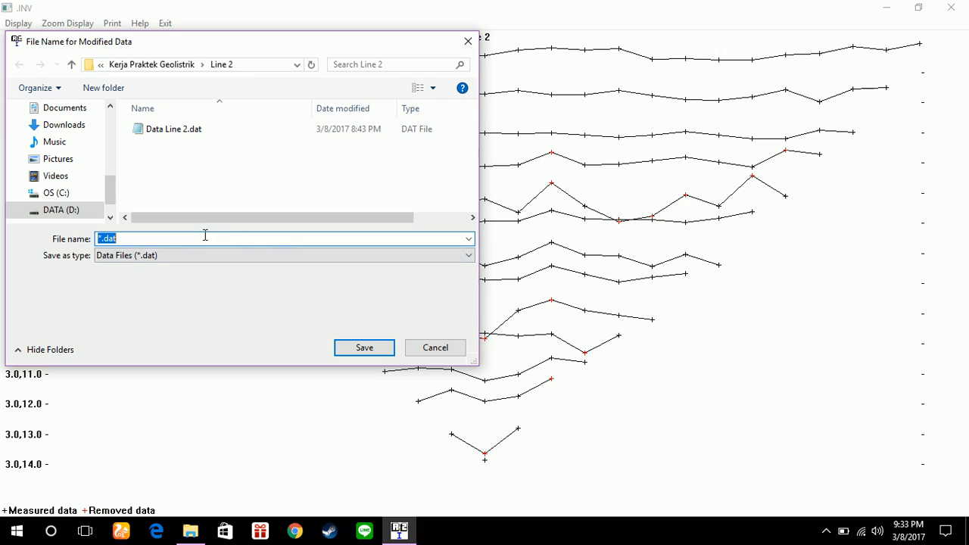
pyautogui.write('Data Inversi')
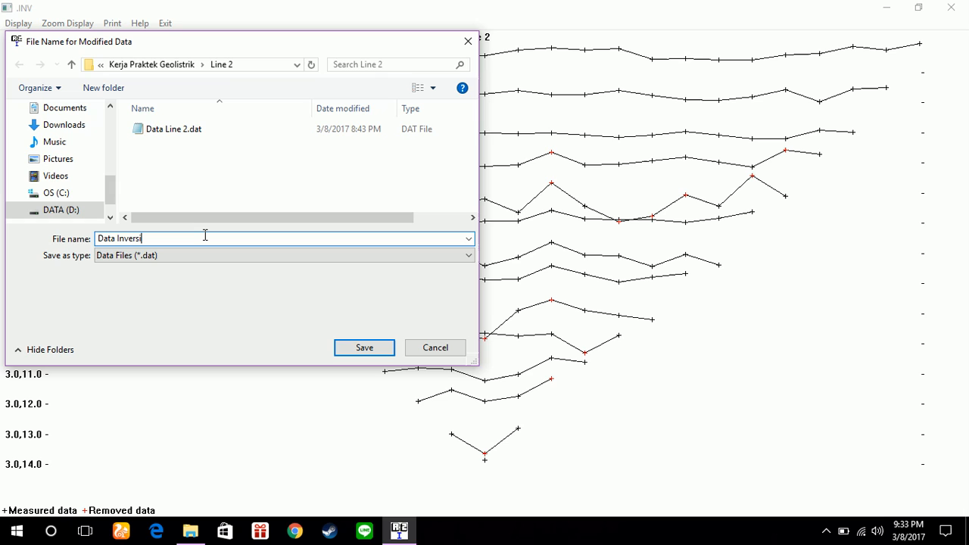
pyautogui.press('Return')
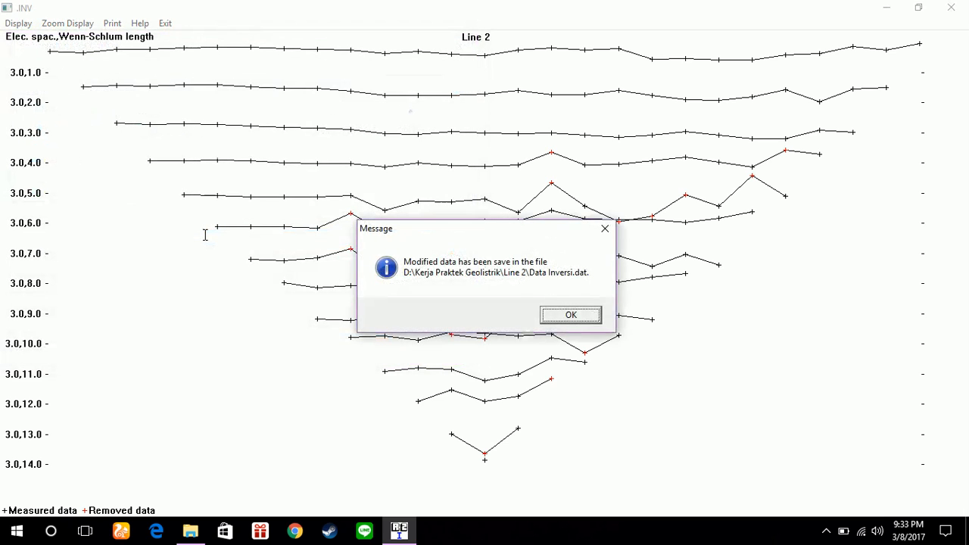
# Step: Read the saved Data Inversi.dat file from the Line 2 folder as the input resistivity data
pyautogui.click(571, 315)
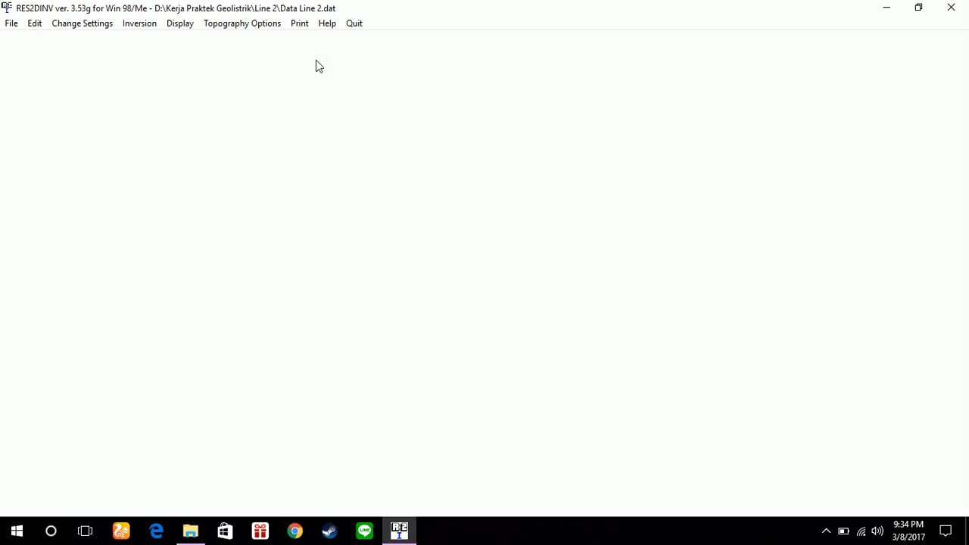
pyautogui.click(11, 23)
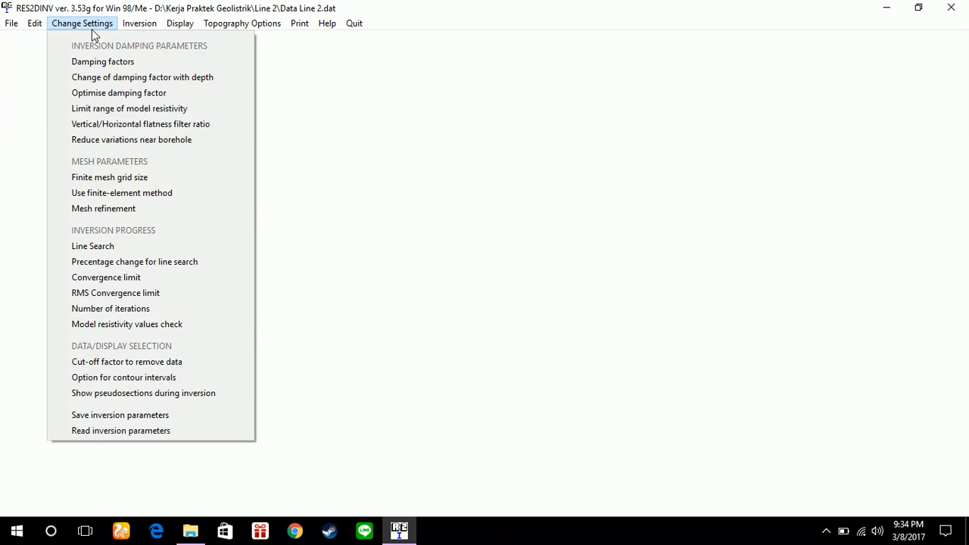
pyautogui.moveTo(139, 26)
pyautogui.click(186, 10)
pyautogui.click(185, 19)
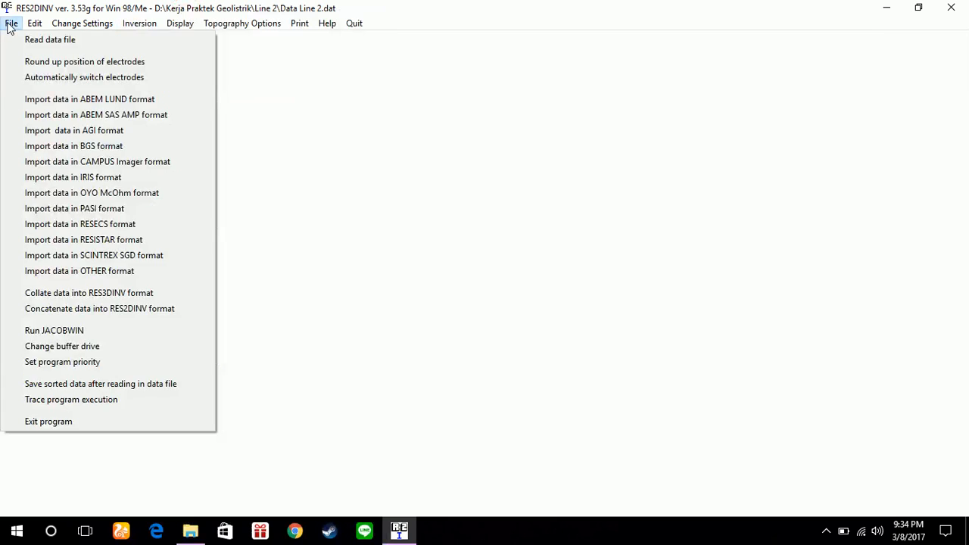
pyautogui.click(10, 25)
pyautogui.click(12, 25)
pyautogui.click(22, 38)
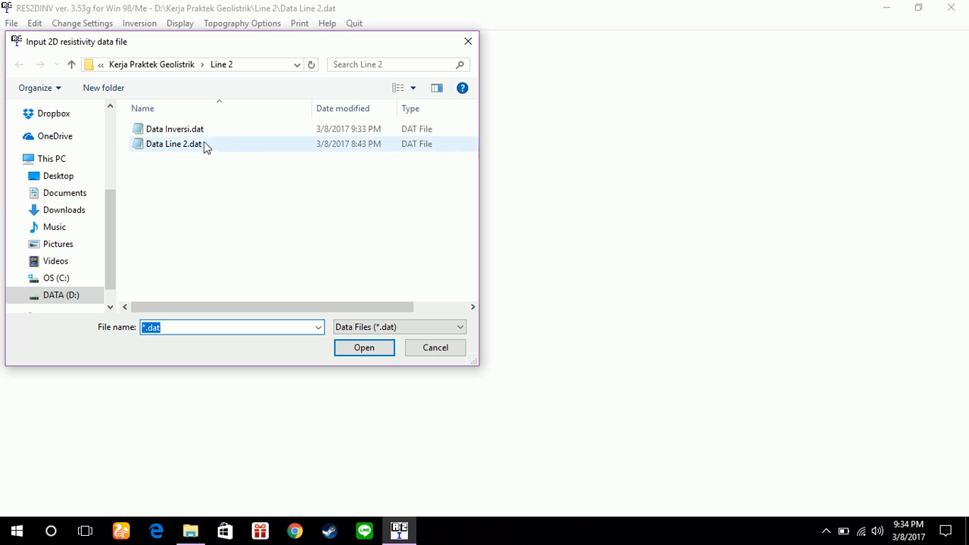
pyautogui.click(186, 129)
pyautogui.click(363, 350)
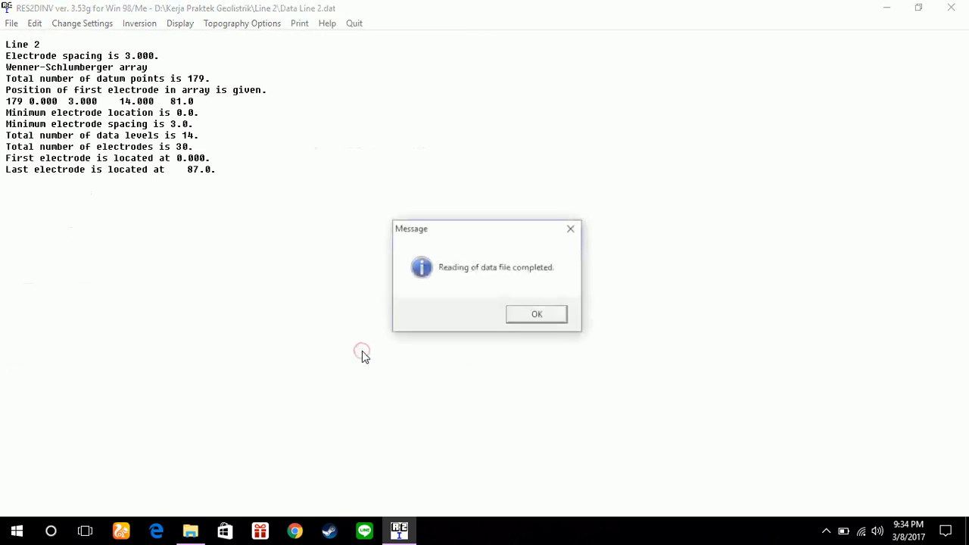
pyautogui.click(554, 318)
pyautogui.click(588, 415)
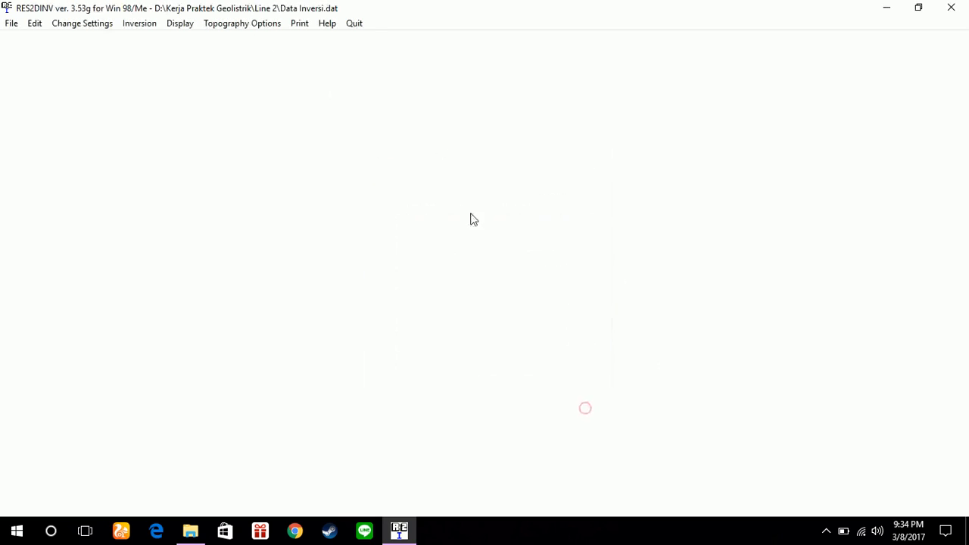
# Step: Set the inversion to use apparent resistivity values instead of their logarithm
pyautogui.click(152, 30)
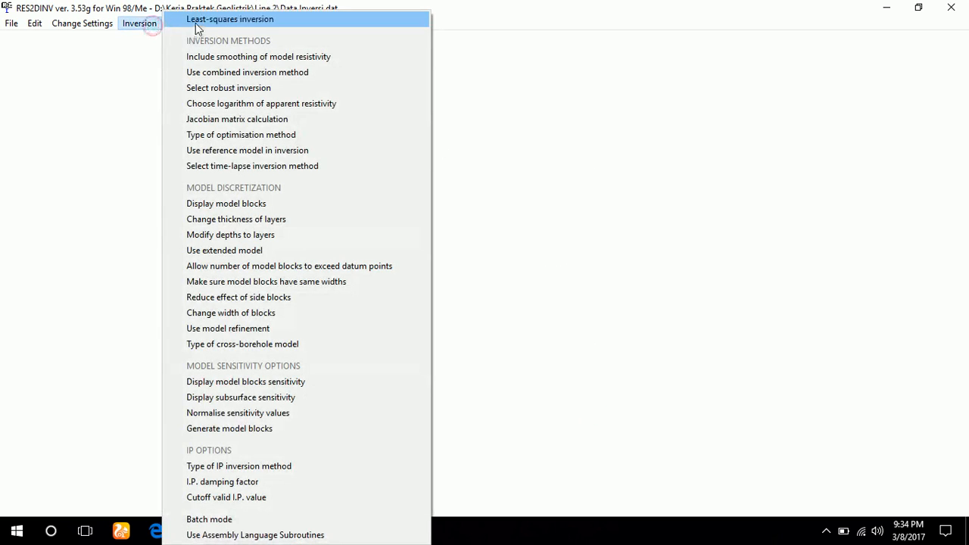
pyautogui.click(206, 99)
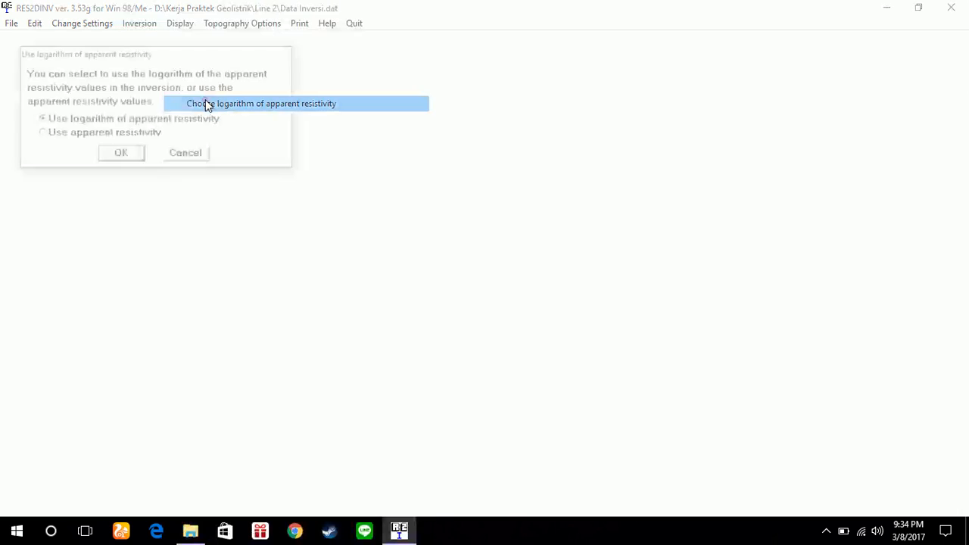
pyautogui.click(72, 135)
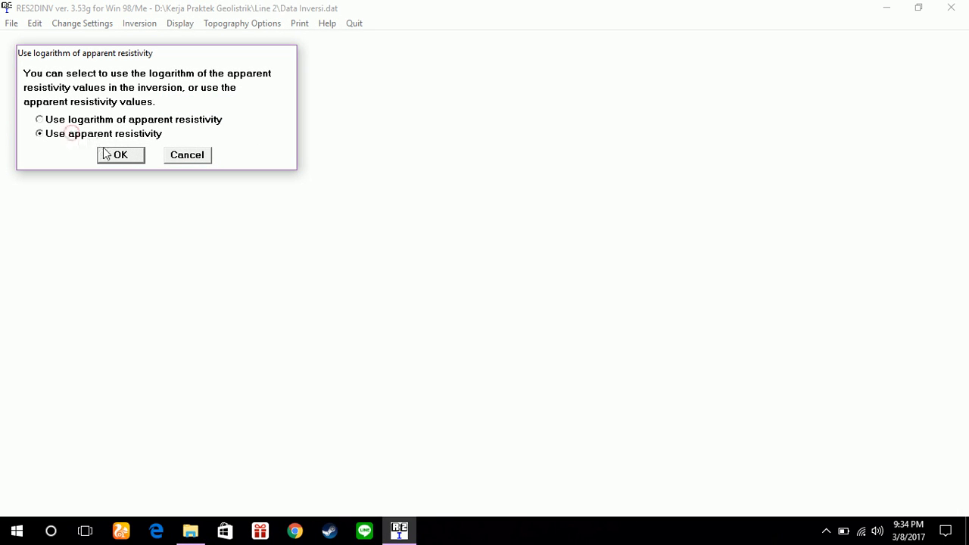
pyautogui.click(112, 154)
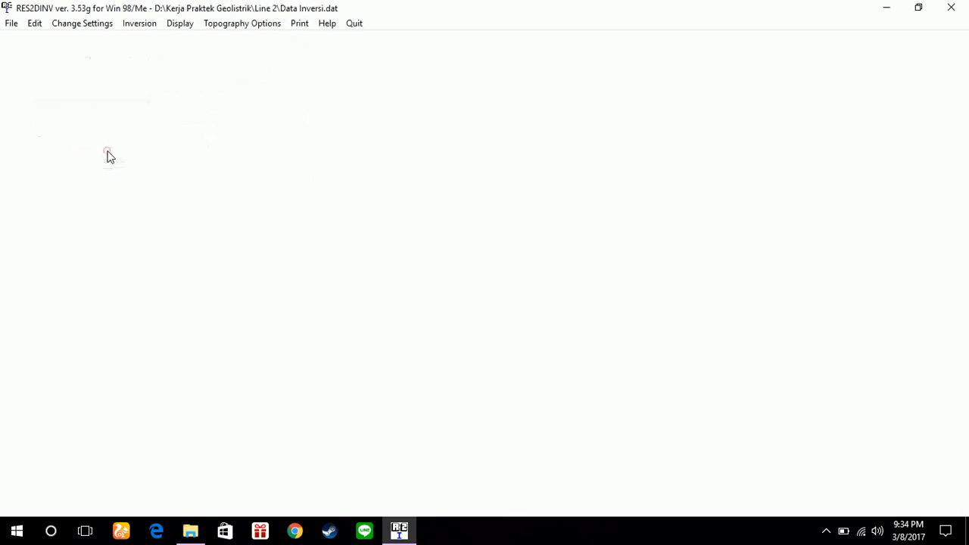
# Step: Run the least-squares inversion, saving the results as Data Inversi.INV in the Line 2 folder, without additional iterations
pyautogui.click(154, 29)
pyautogui.click(178, 28)
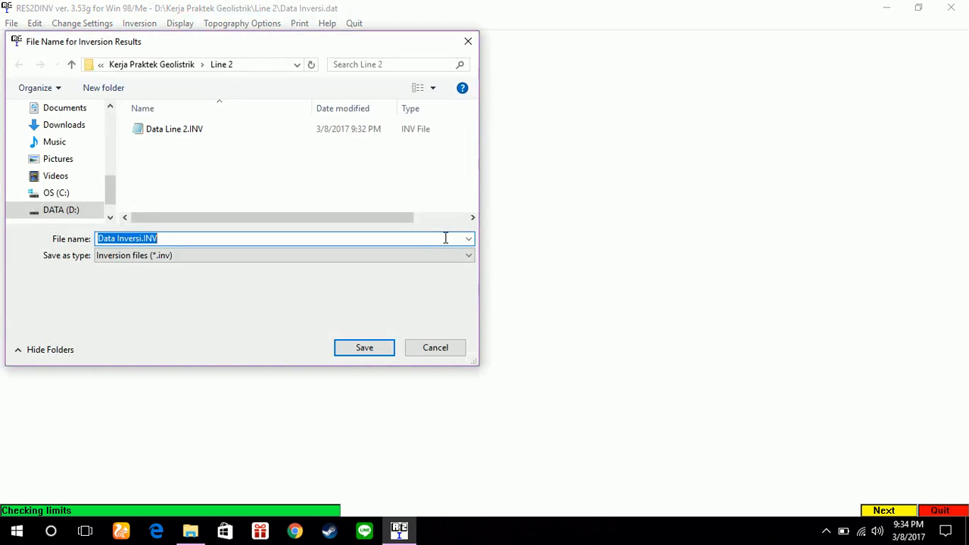
pyautogui.click(384, 347)
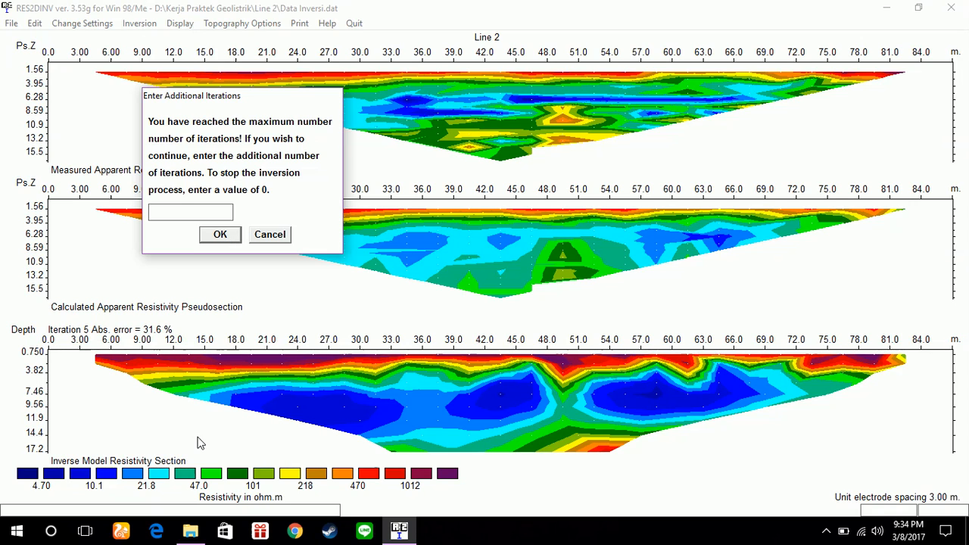
pyautogui.click(230, 237)
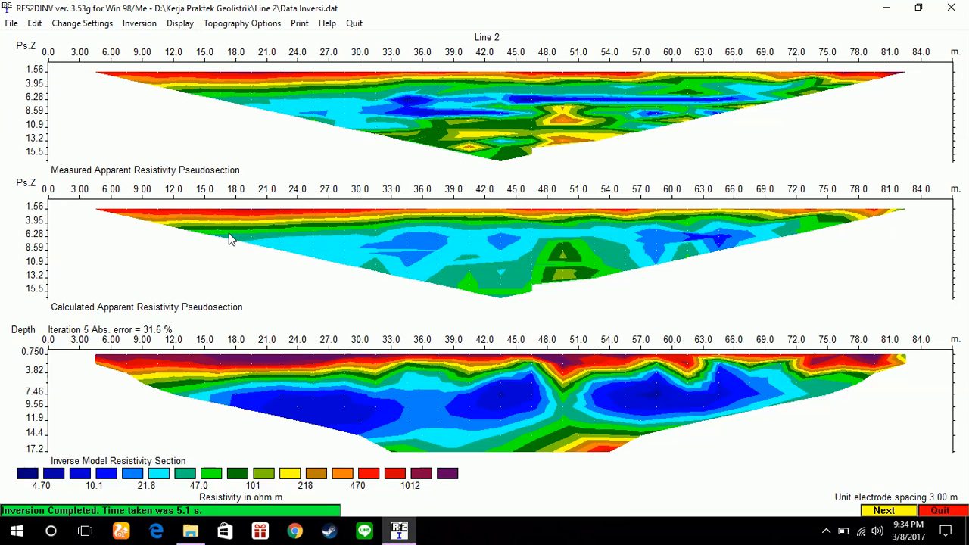
# Step: Exterminate bad datum points in Line 2, marking one outlying point each on data levels 5, 6, 7, 11 and 12
pyautogui.click(143, 24)
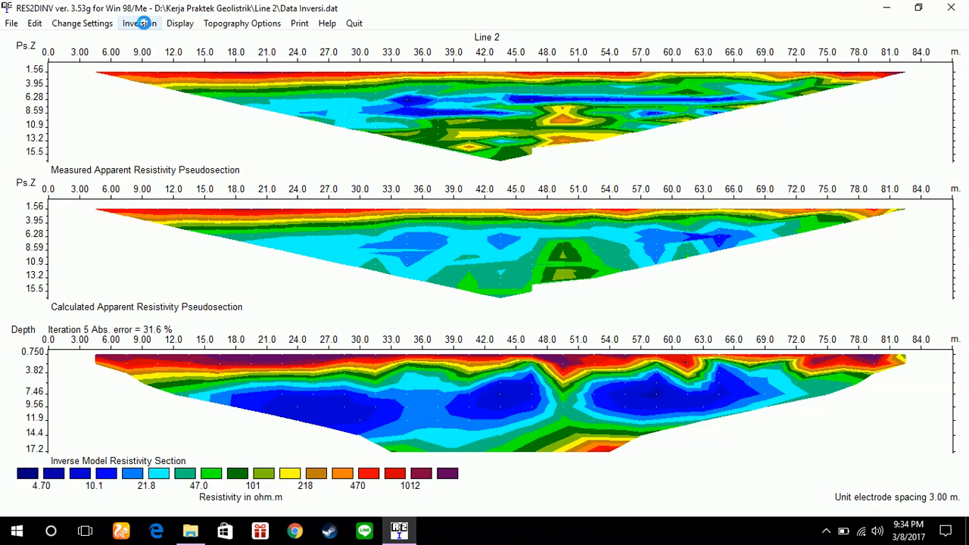
pyautogui.click(106, 23)
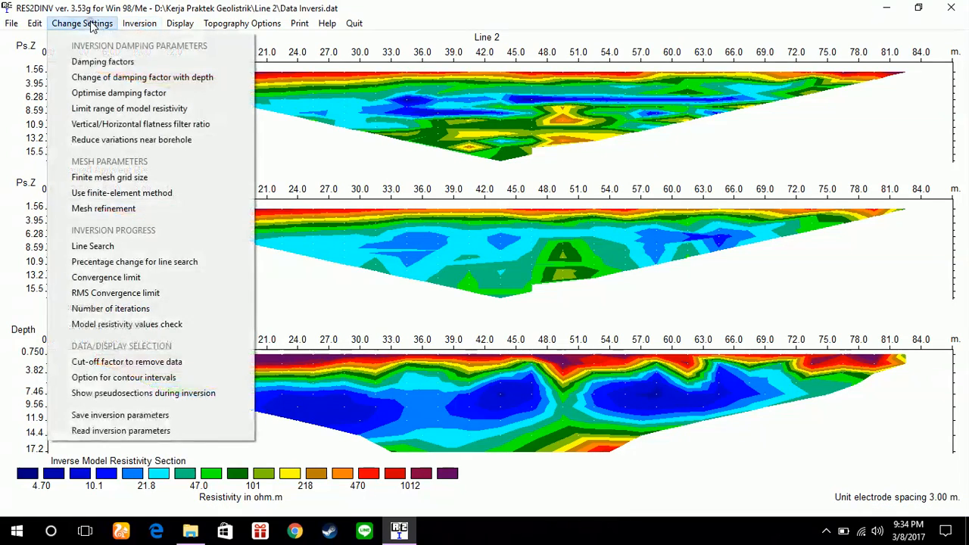
pyautogui.click(34, 24)
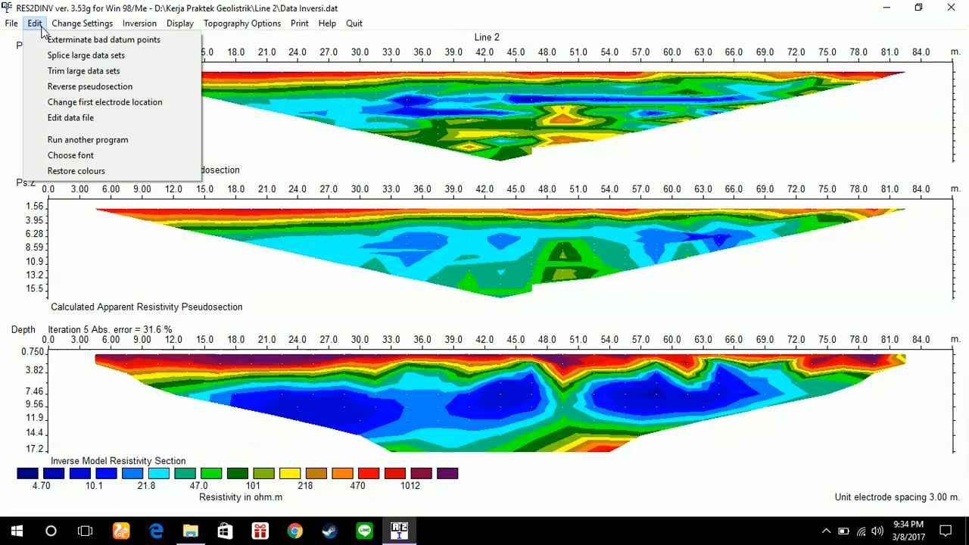
pyautogui.click(50, 40)
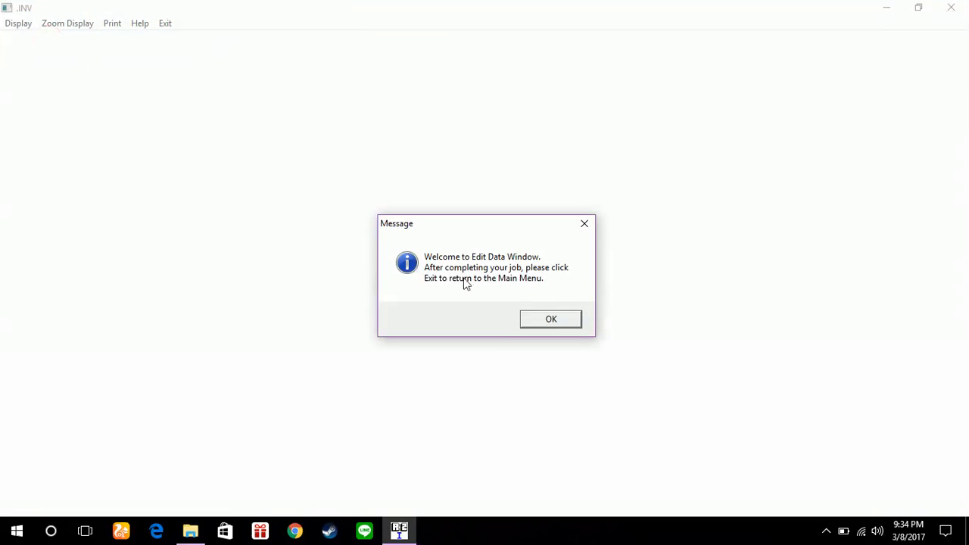
pyautogui.click(539, 319)
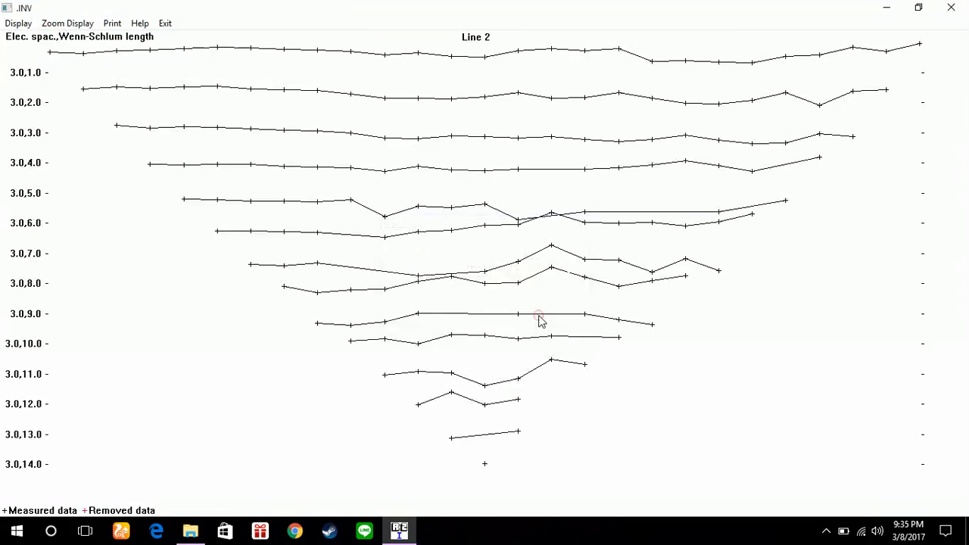
pyautogui.click(551, 245)
pyautogui.click(551, 213)
pyautogui.click(517, 218)
pyautogui.click(552, 361)
pyautogui.click(452, 392)
# Step: Mark two bad datum points on data level 8 and one each on levels 2, 5 and 7 for removal
pyautogui.click(552, 266)
pyautogui.click(652, 271)
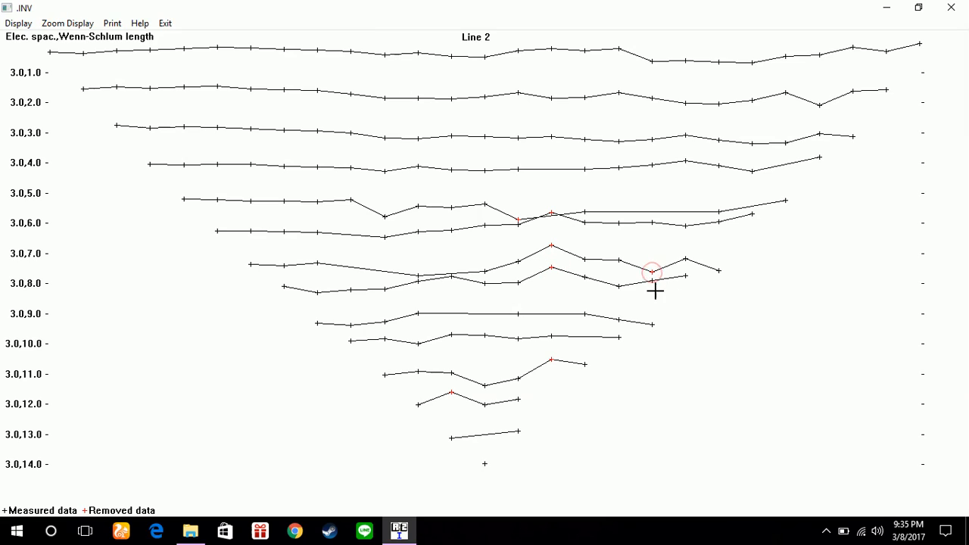
pyautogui.click(385, 217)
pyautogui.click(451, 277)
pyautogui.click(166, 24)
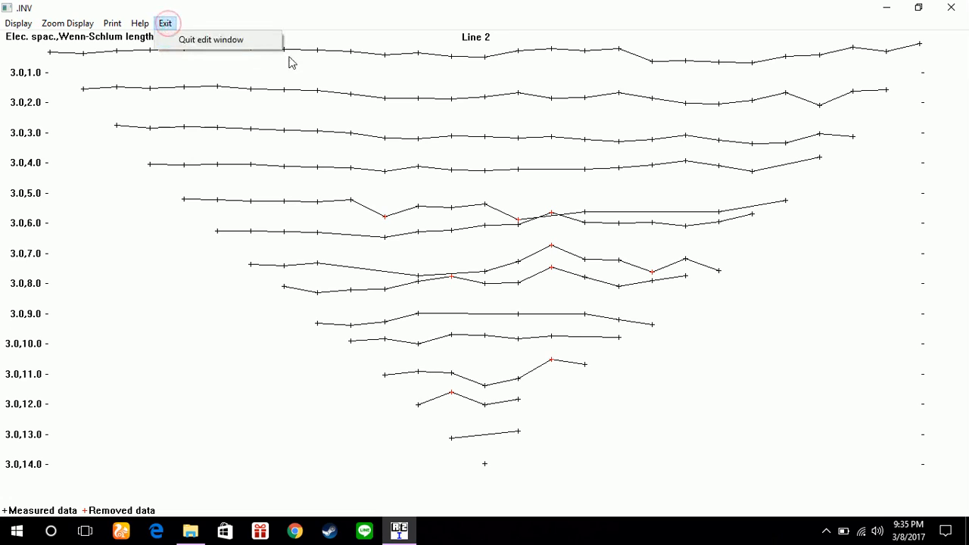
pyautogui.click(818, 106)
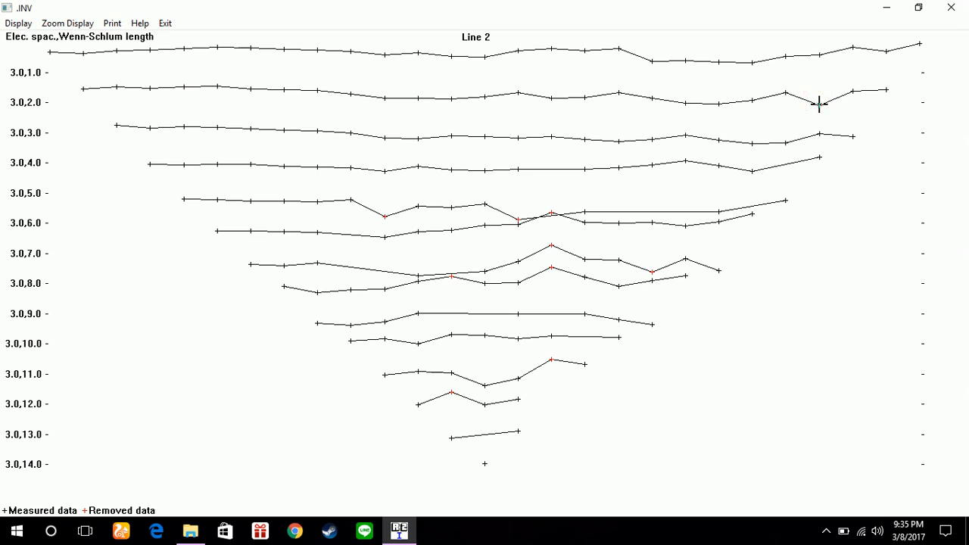
# Step: Quit the edit window retaining the removals, and save the modified data over the existing Data Inversi.dat in the Line 2 folder
pyautogui.click(166, 24)
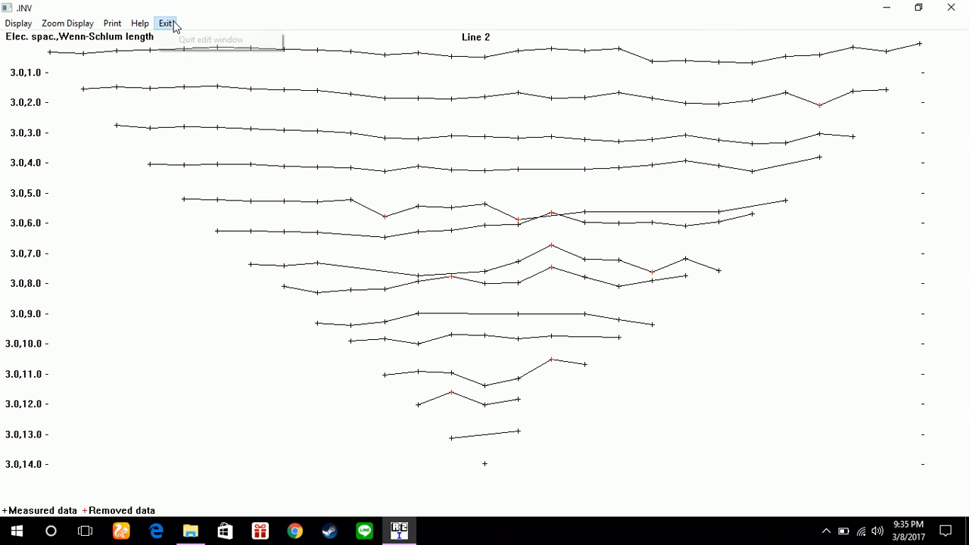
pyautogui.click(190, 39)
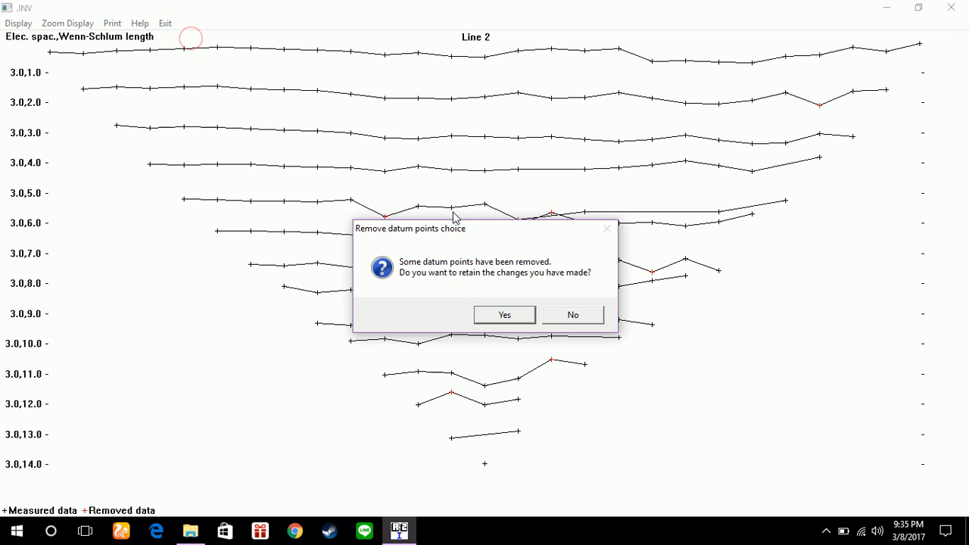
pyautogui.click(509, 316)
pyautogui.click(511, 314)
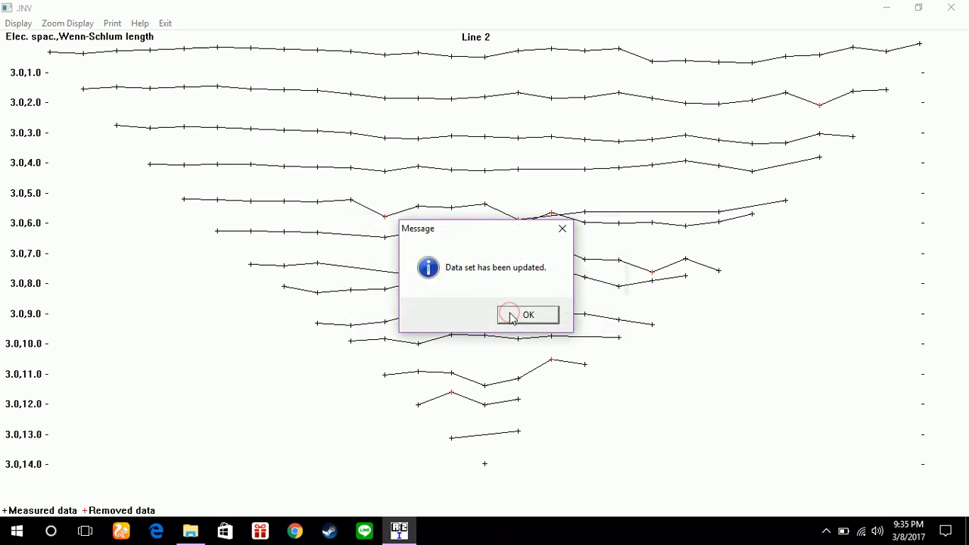
pyautogui.click(561, 318)
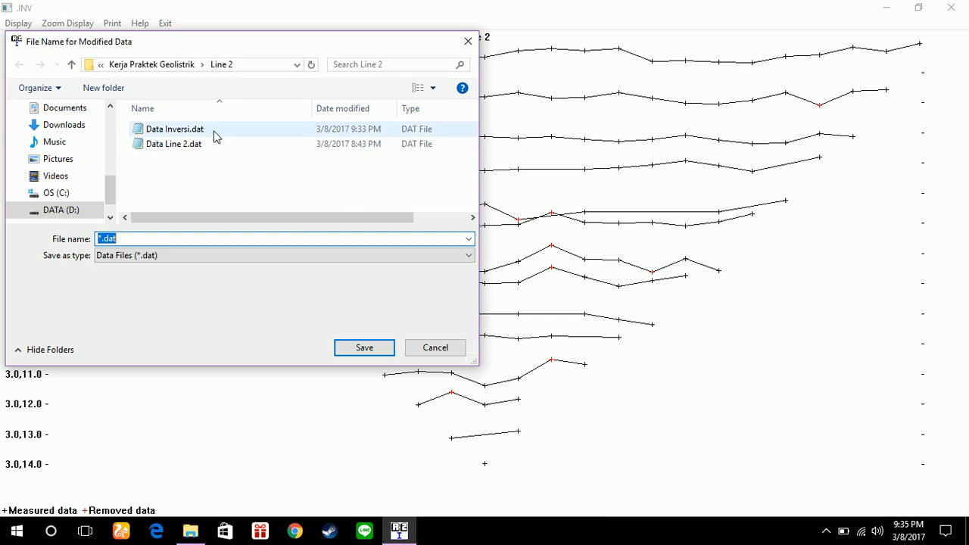
pyautogui.click(198, 134)
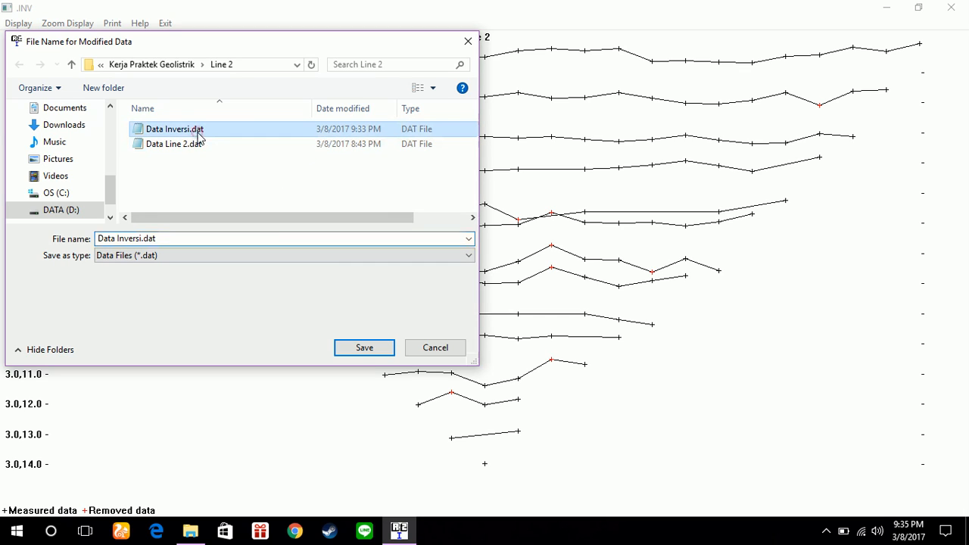
pyautogui.click(359, 353)
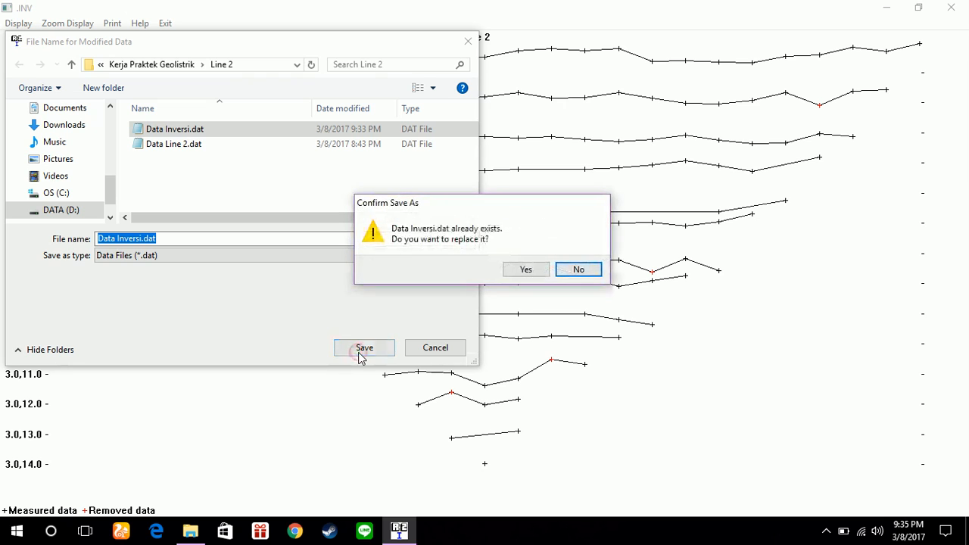
pyautogui.click(523, 271)
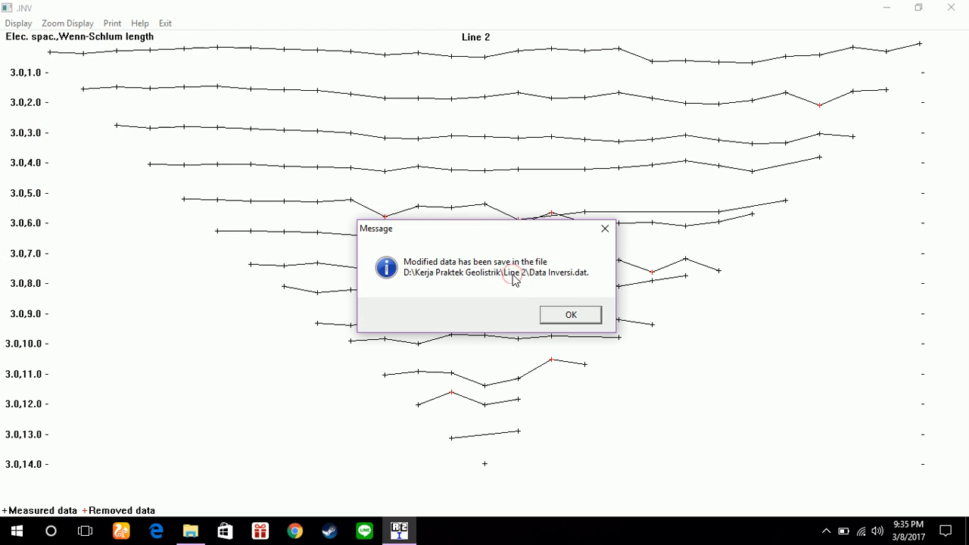
pyautogui.click(547, 317)
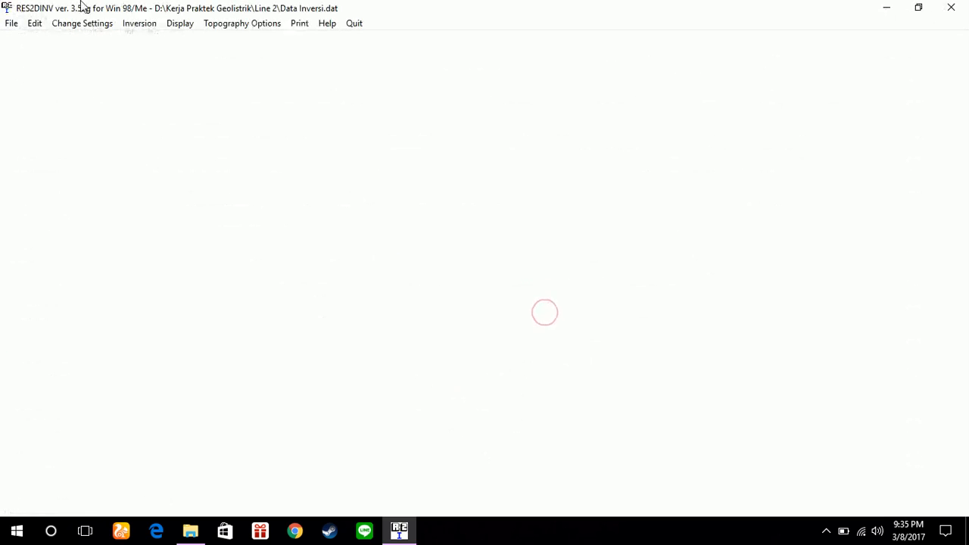
# Step: Reload the overwritten Data Inversi.dat from the Line 2 folder as the data file for another inversion
pyautogui.click(12, 24)
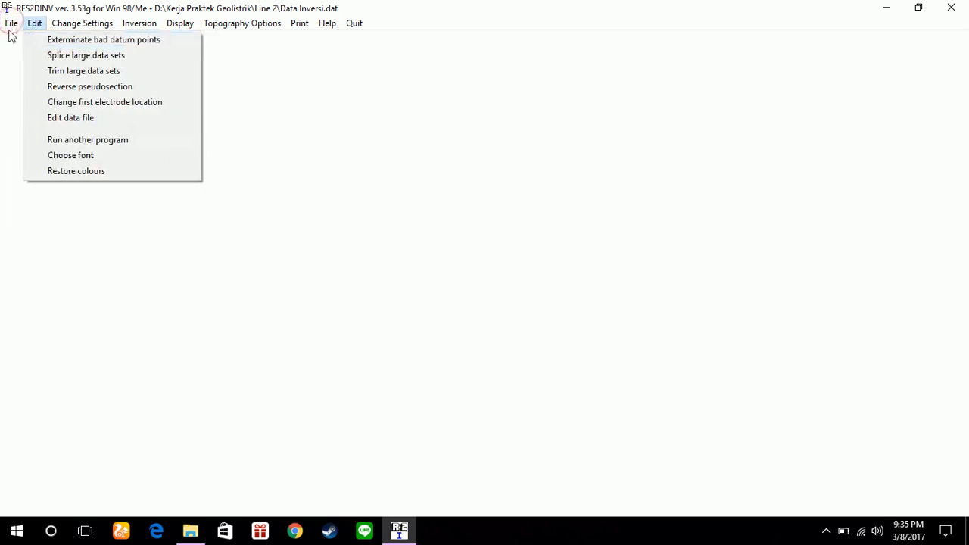
pyautogui.click(13, 42)
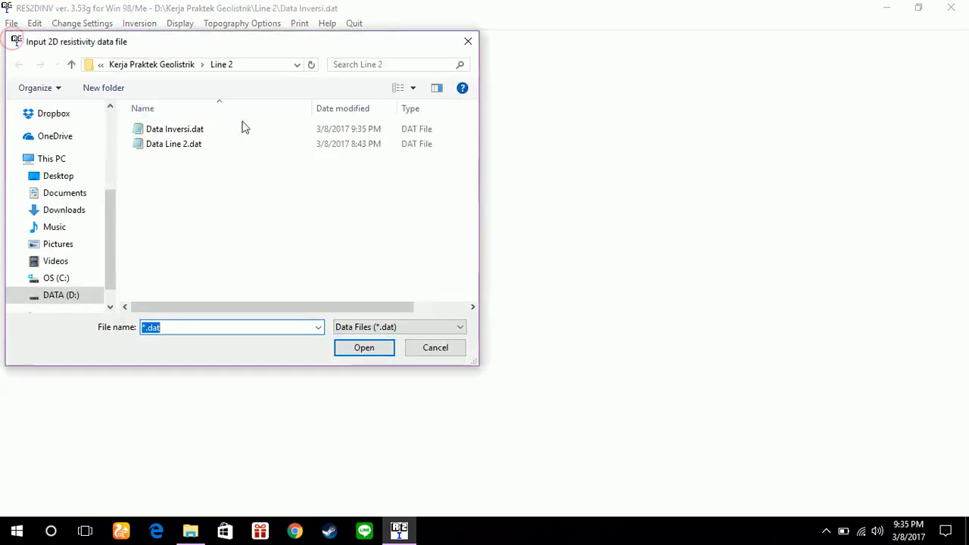
pyautogui.click(152, 133)
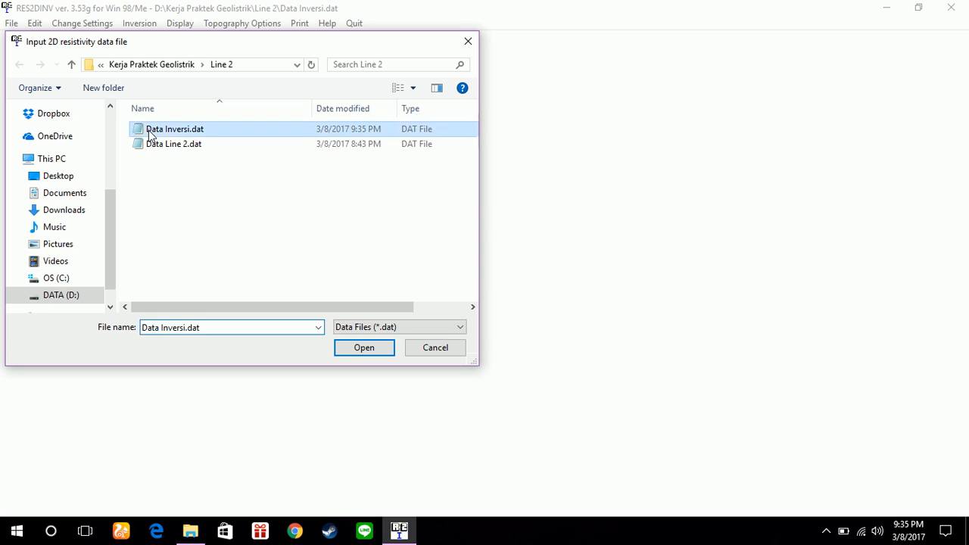
pyautogui.click(371, 346)
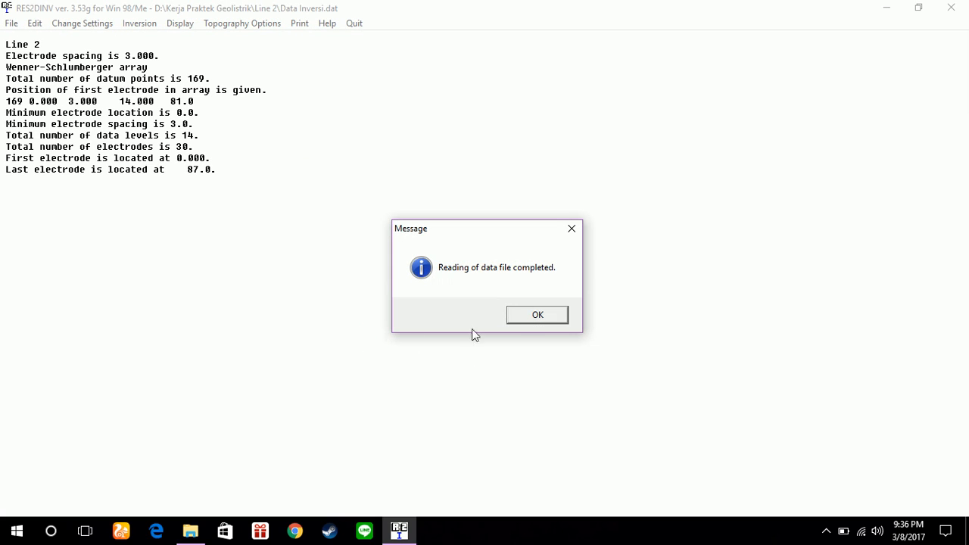
pyautogui.click(520, 318)
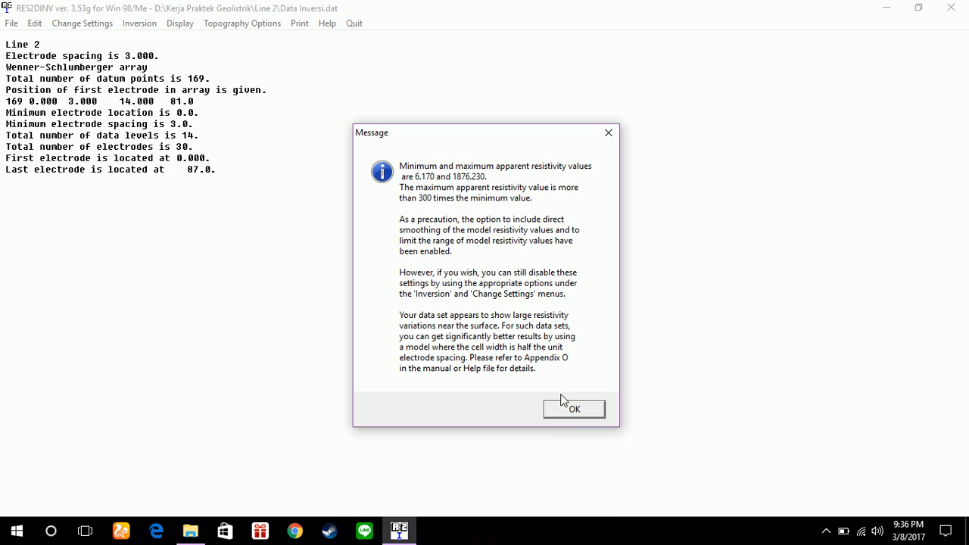
pyautogui.click(564, 412)
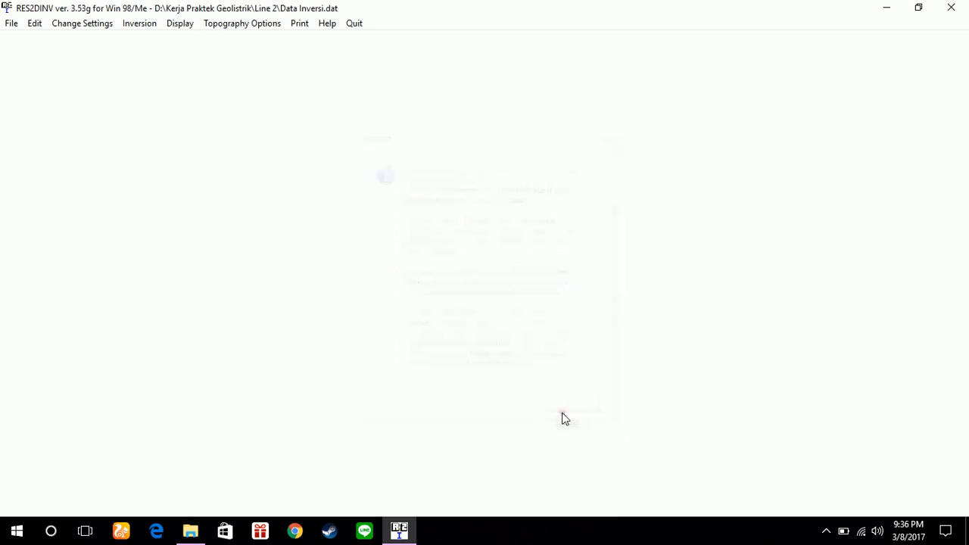
# Step: Set the Line 2 inversion to use apparent resistivity instead of its logarithm
pyautogui.click(139, 23)
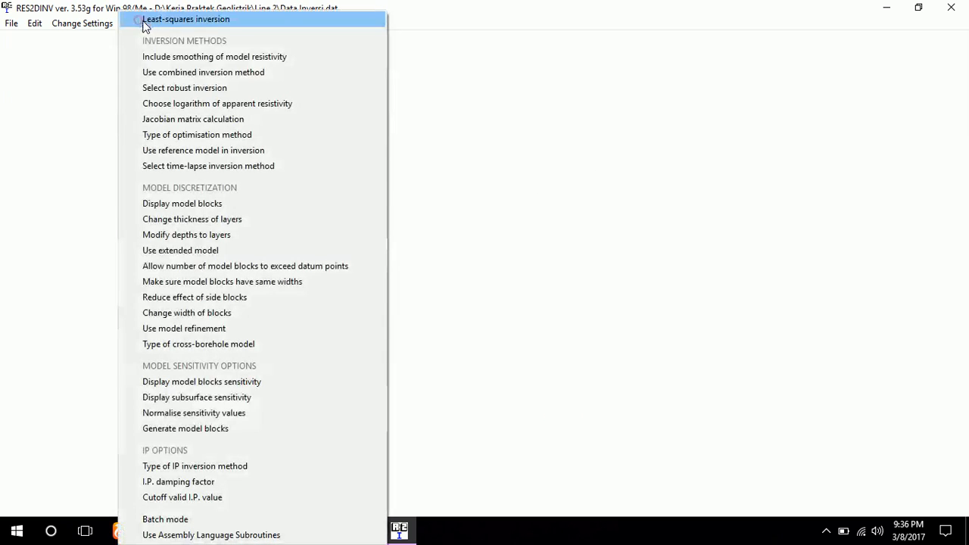
pyautogui.click(189, 104)
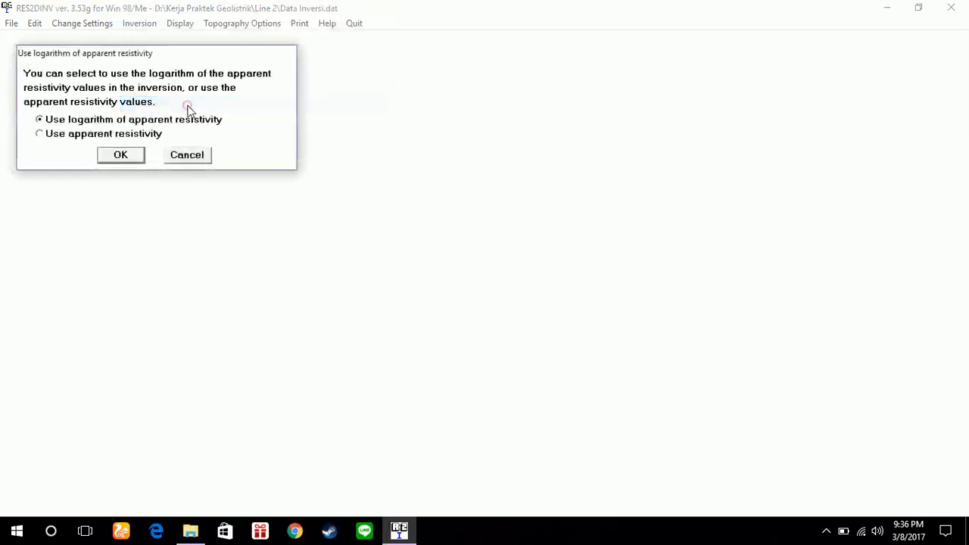
pyautogui.click(81, 136)
pyautogui.click(118, 154)
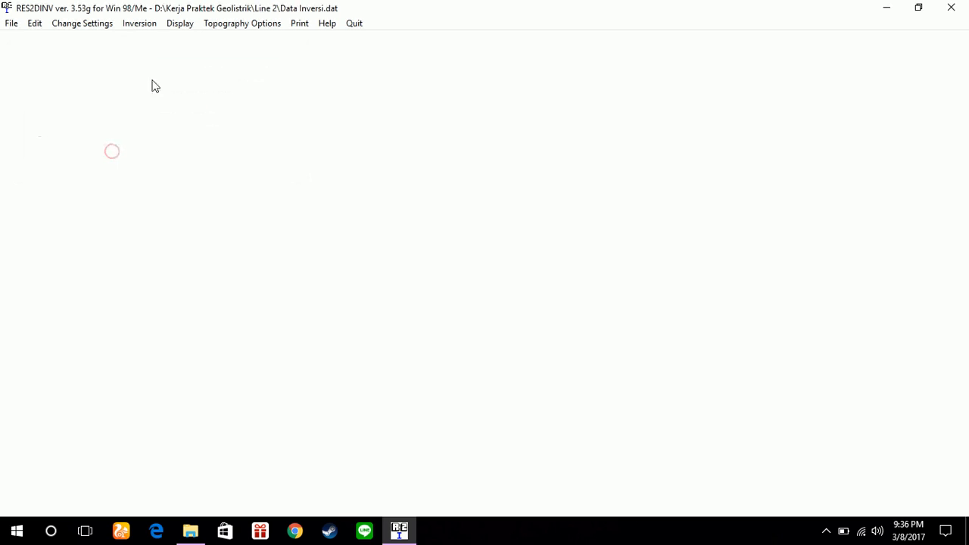
# Step: Run the least-squares inversion of Line 2, overwriting Data Inversi.INV with the results, and end it without additional iterations
pyautogui.click(145, 29)
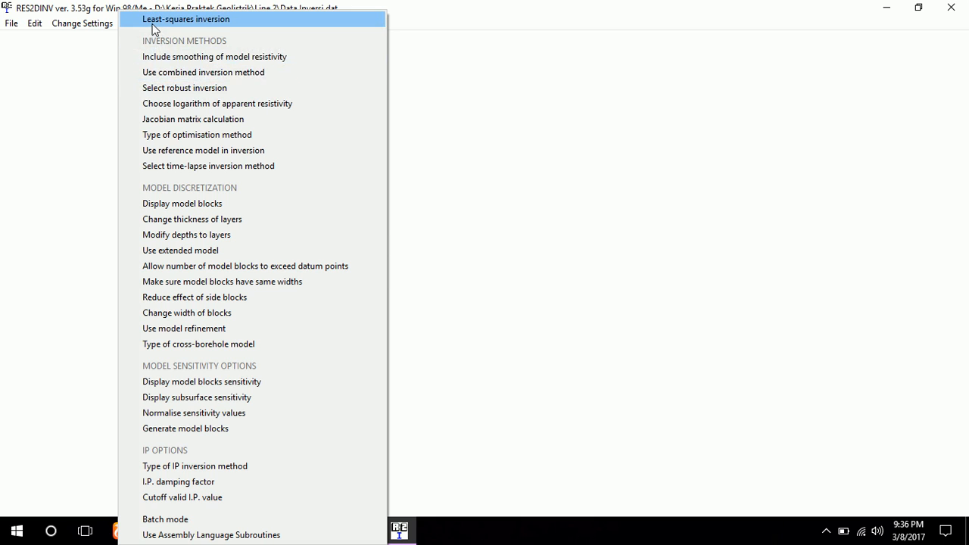
pyautogui.click(152, 23)
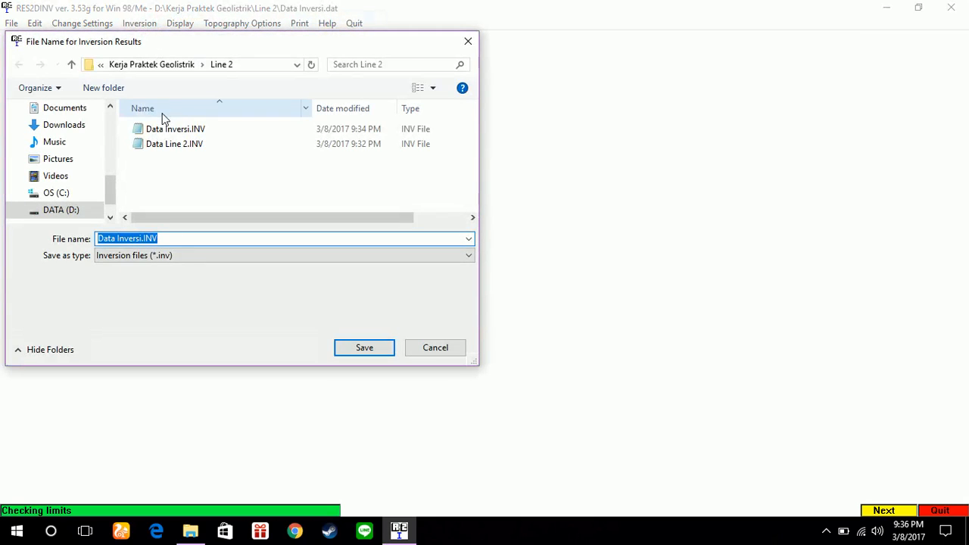
pyautogui.click(164, 131)
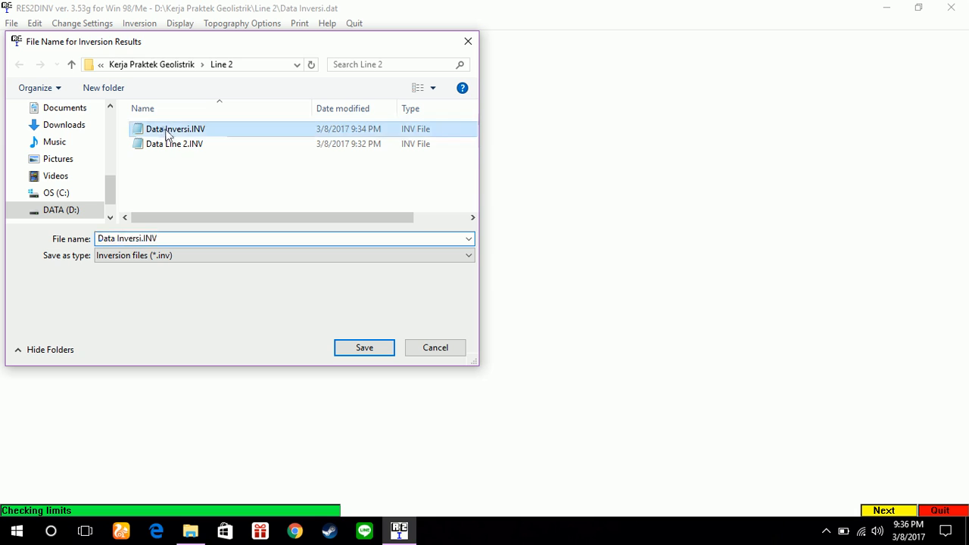
pyautogui.click(353, 350)
pyautogui.press('Left')
pyautogui.press('Return')
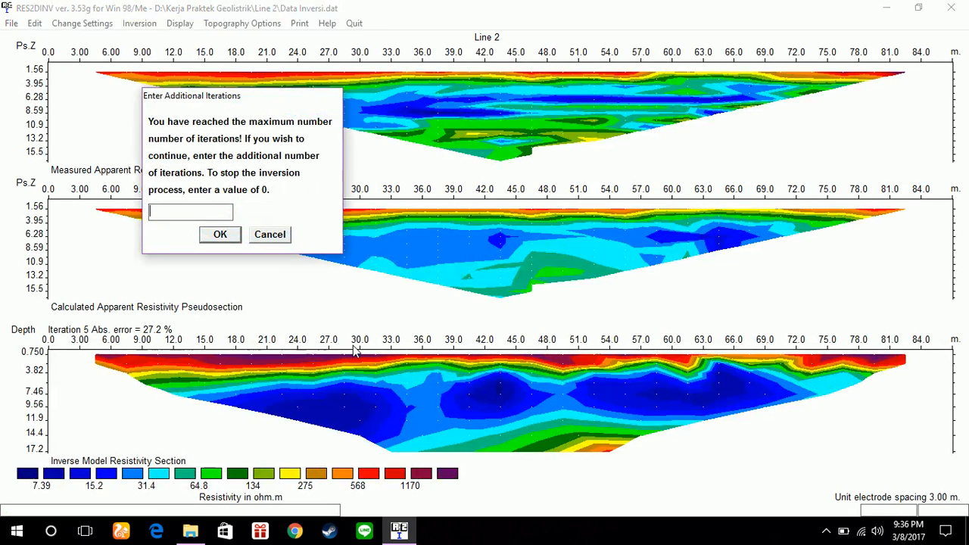
pyautogui.click(220, 234)
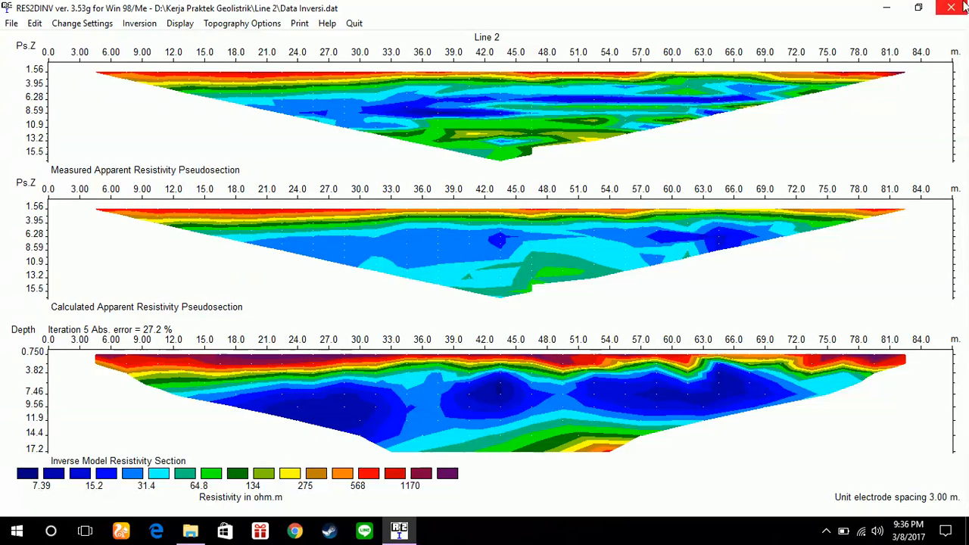
# Step: Read Data Line 3.dat from the Line 3 folder as the new resistivity data file
pyautogui.click(7, 25)
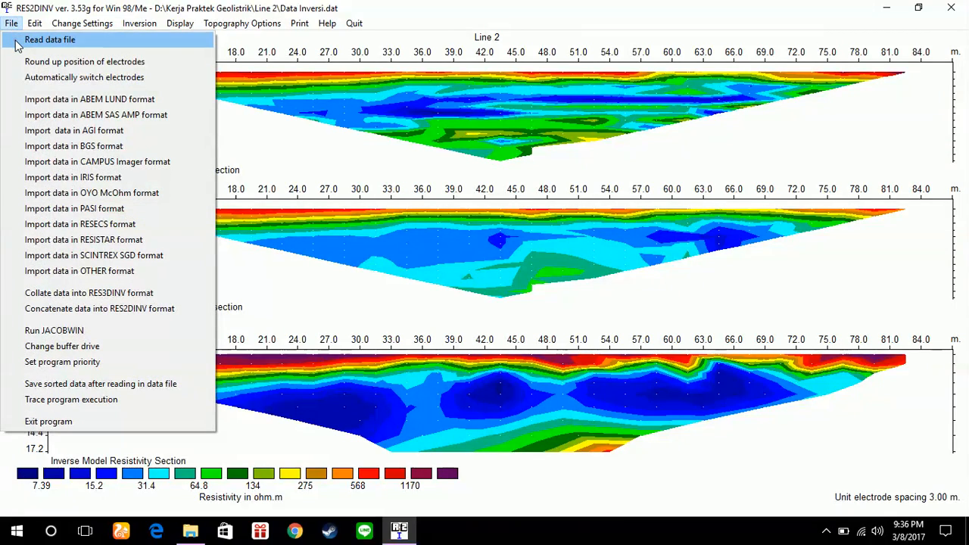
pyautogui.click(17, 40)
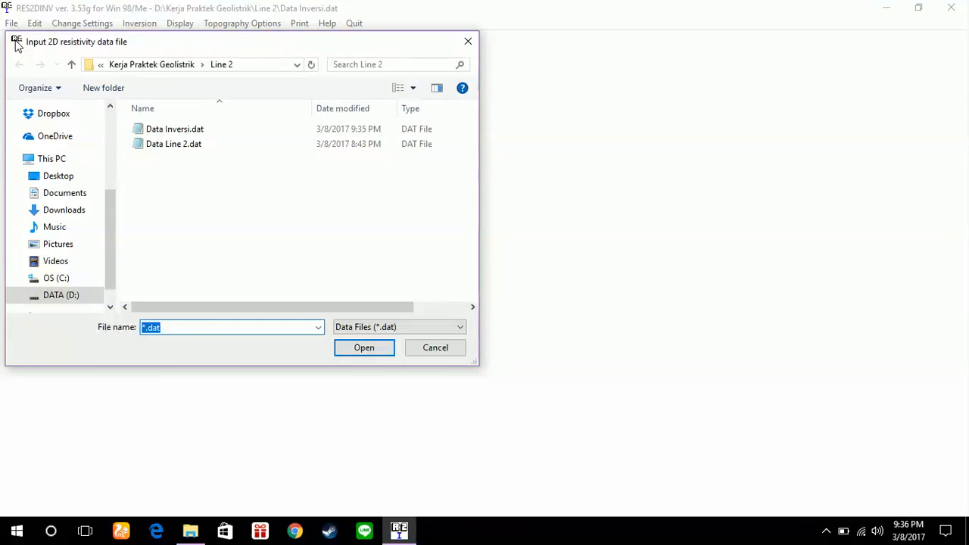
pyautogui.click(203, 65)
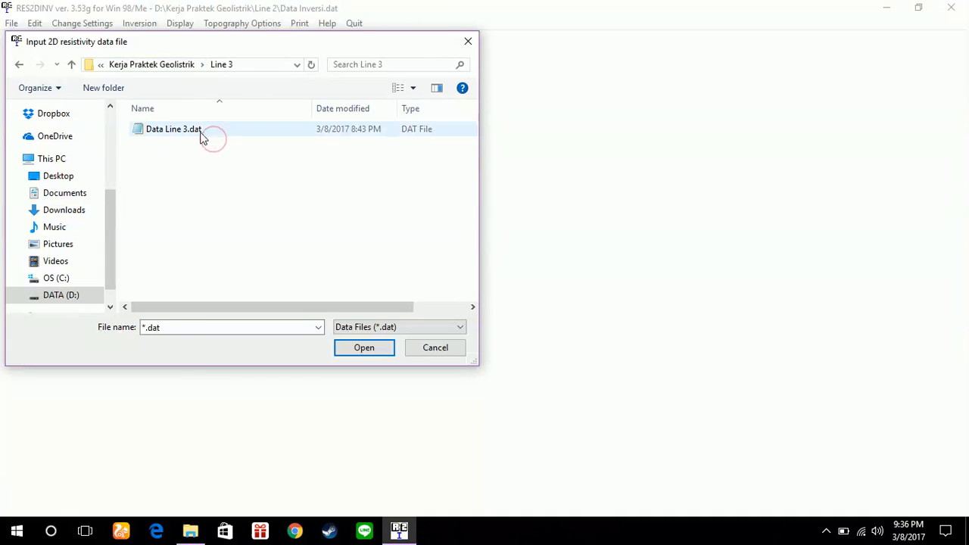
pyautogui.click(201, 133)
pyautogui.click(384, 352)
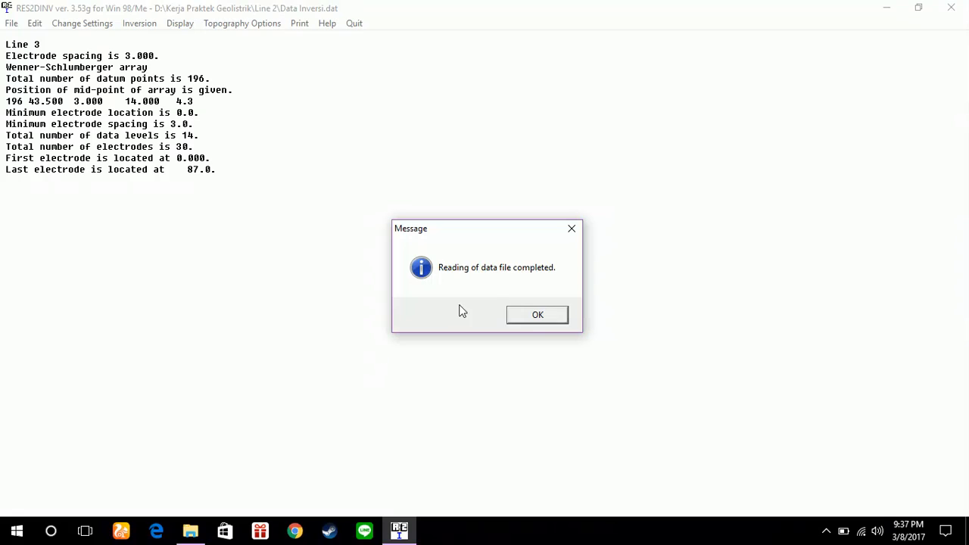
pyautogui.click(534, 316)
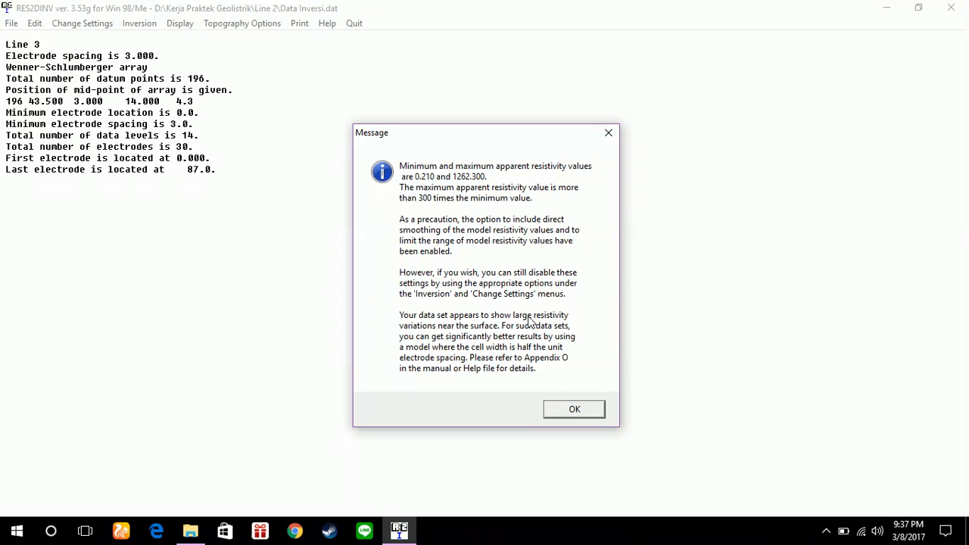
pyautogui.click(573, 410)
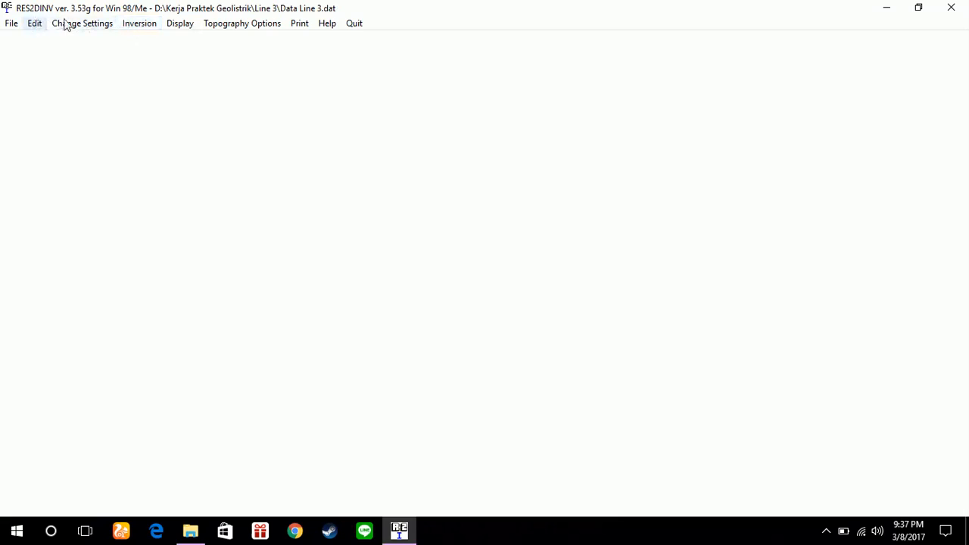
# Step: Confirm the apparent resistivity option for the inversion of Line 3
pyautogui.click(136, 30)
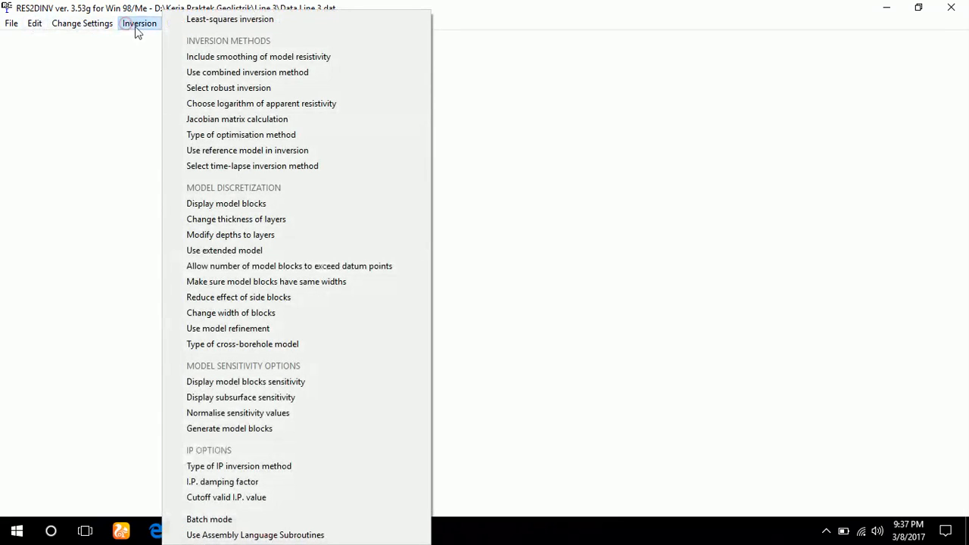
pyautogui.click(226, 103)
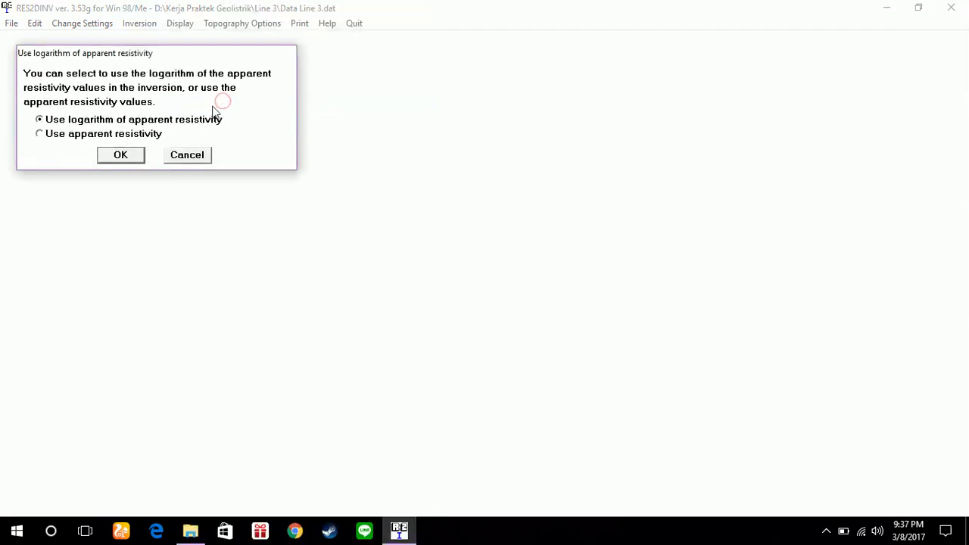
pyautogui.click(120, 155)
# Step: Run the least-squares inversion of Line 3, saving the results as Data Line 3.INV, and end it without additional iterations
pyautogui.click(130, 24)
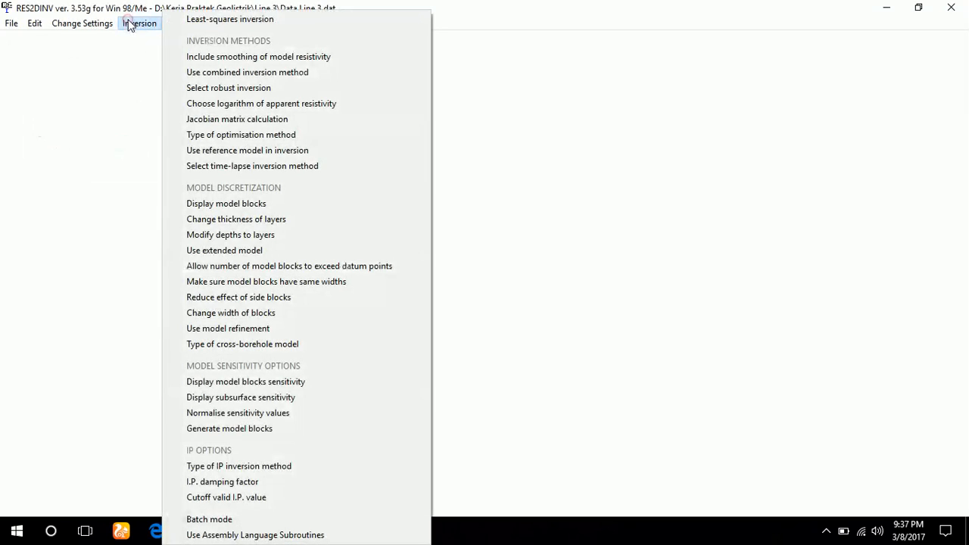
pyautogui.click(199, 20)
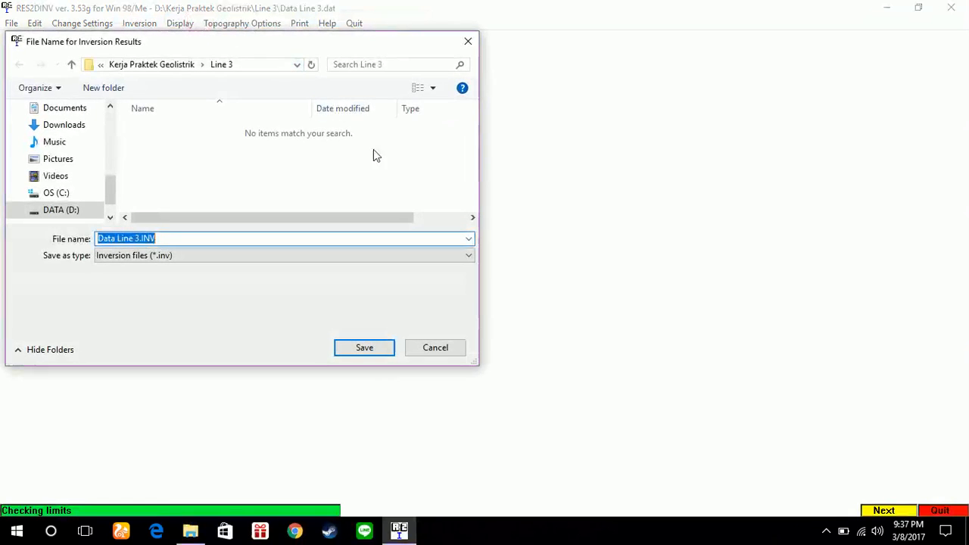
pyautogui.click(359, 348)
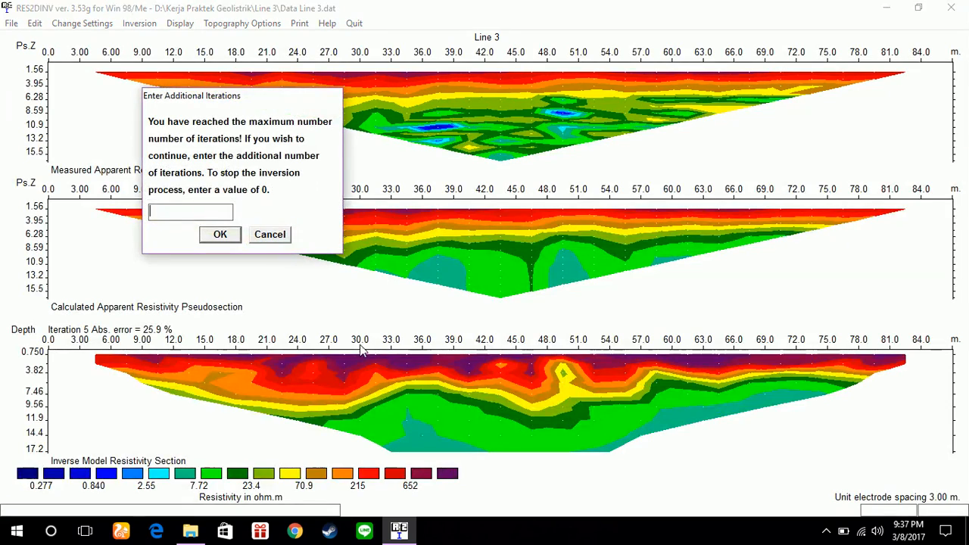
pyautogui.click(220, 236)
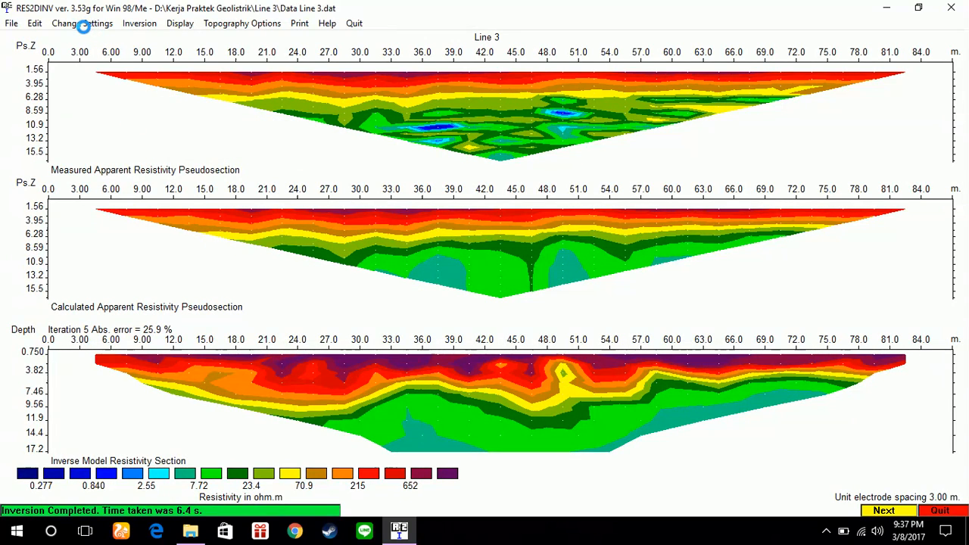
# Step: Exterminate bad datum points in Line 3, marking one outlying point each on data levels 5, 7, 9, 10, 11 and 12
pyautogui.click(35, 24)
pyautogui.click(45, 39)
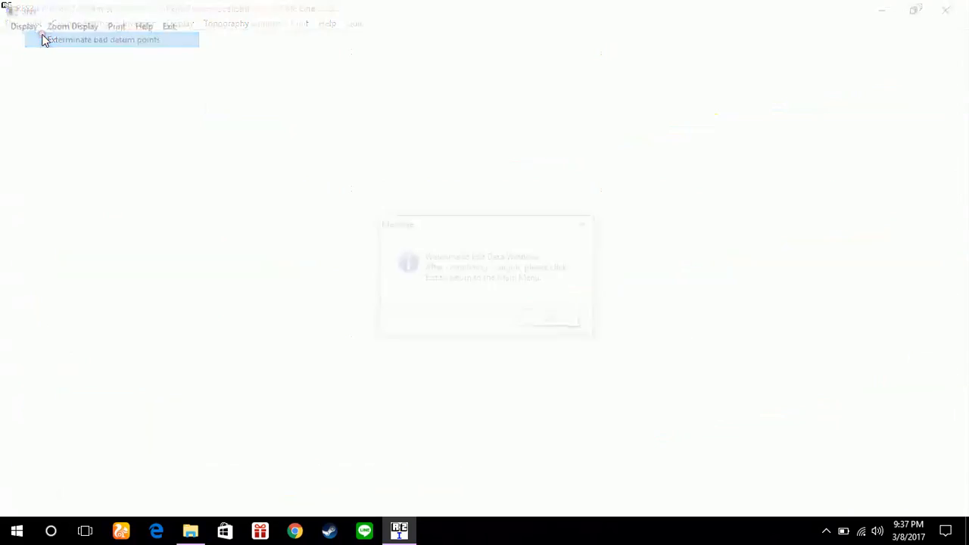
pyautogui.click(551, 318)
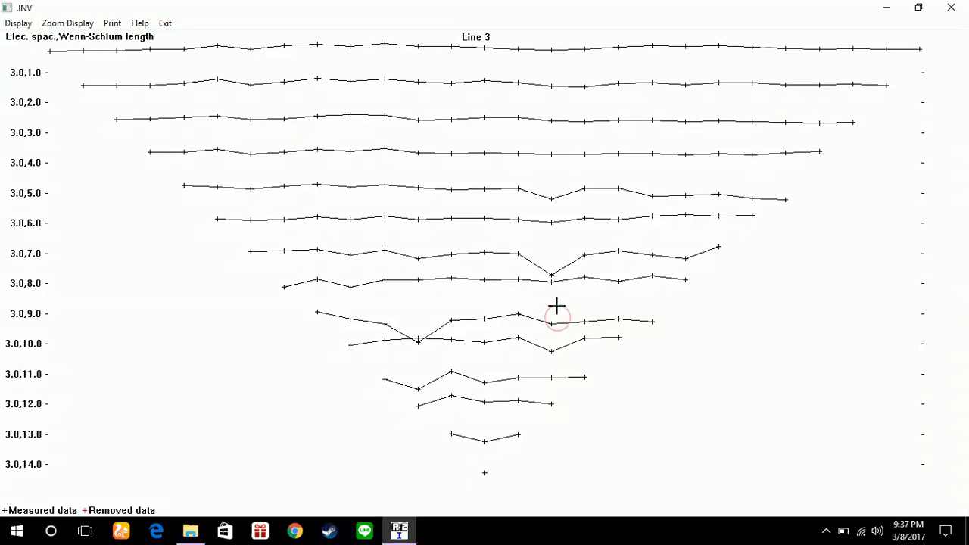
pyautogui.click(552, 275)
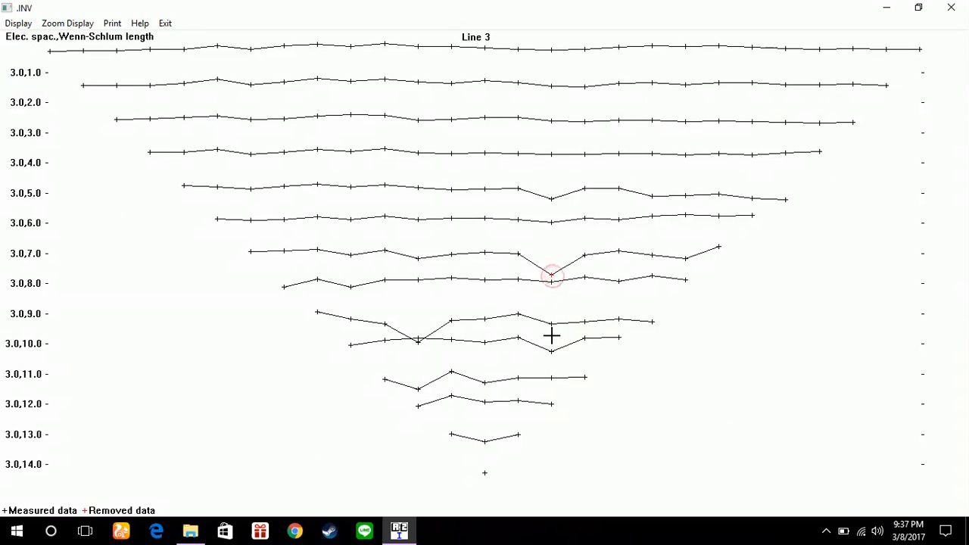
pyautogui.click(552, 351)
pyautogui.click(418, 342)
pyautogui.click(418, 389)
pyautogui.click(451, 372)
pyautogui.click(452, 394)
pyautogui.click(452, 396)
pyautogui.click(452, 396)
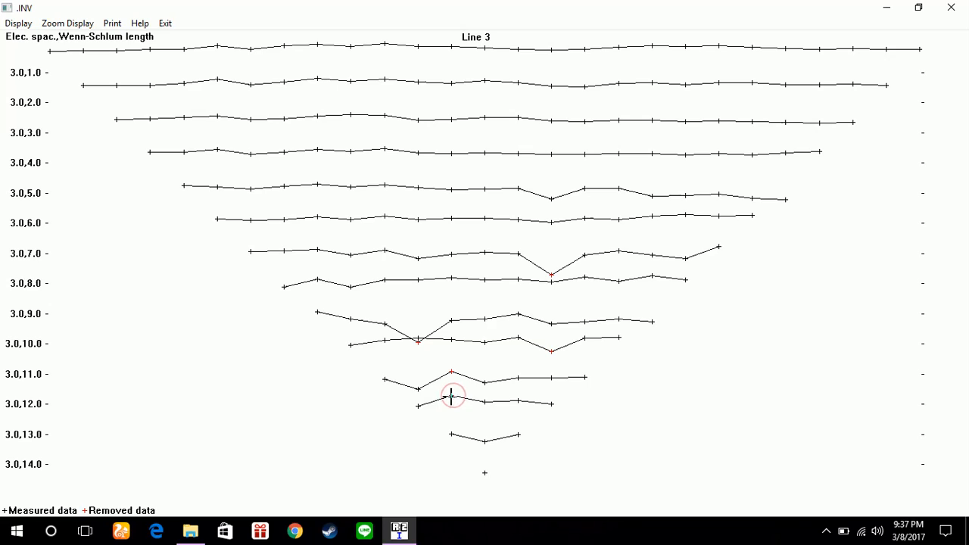
pyautogui.click(552, 197)
# Step: Quit the edit window retaining the removals, and save the modified data as Data Inversi.dat in the Line 3 folder
pyautogui.click(166, 23)
pyautogui.click(177, 38)
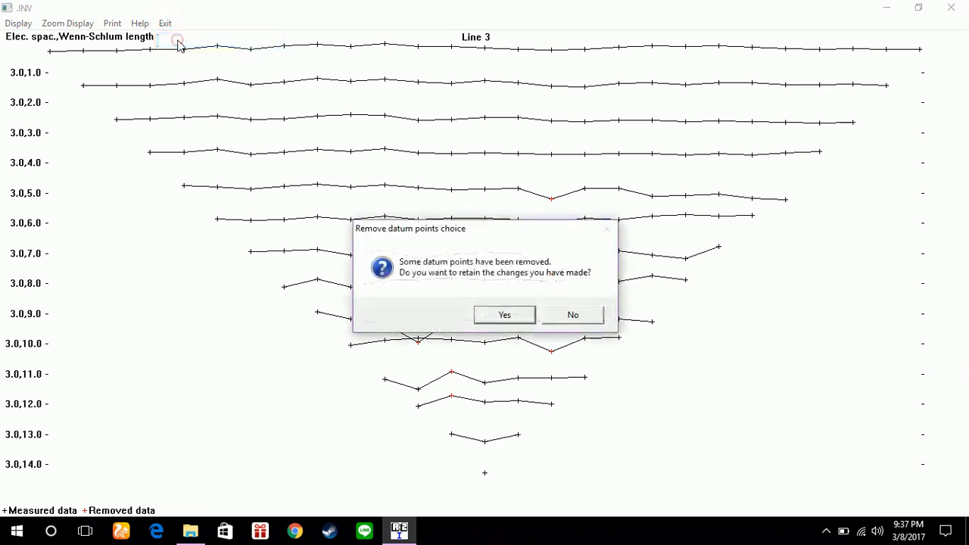
pyautogui.click(533, 321)
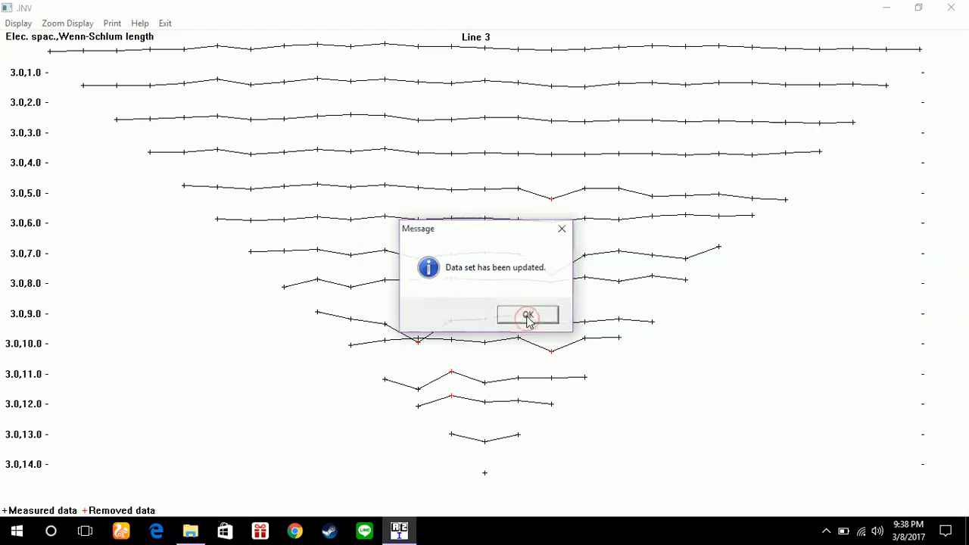
pyautogui.click(529, 319)
pyautogui.click(542, 319)
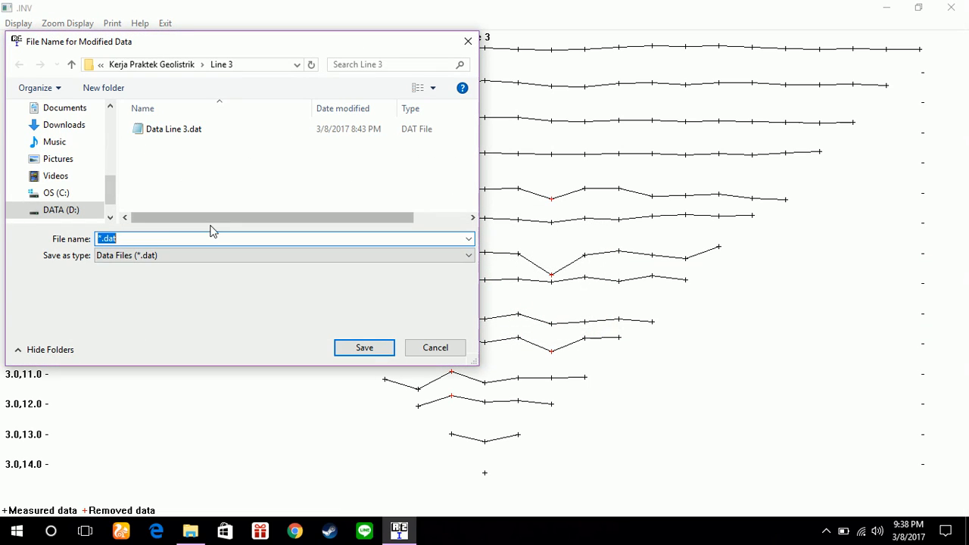
pyautogui.write('Data ')
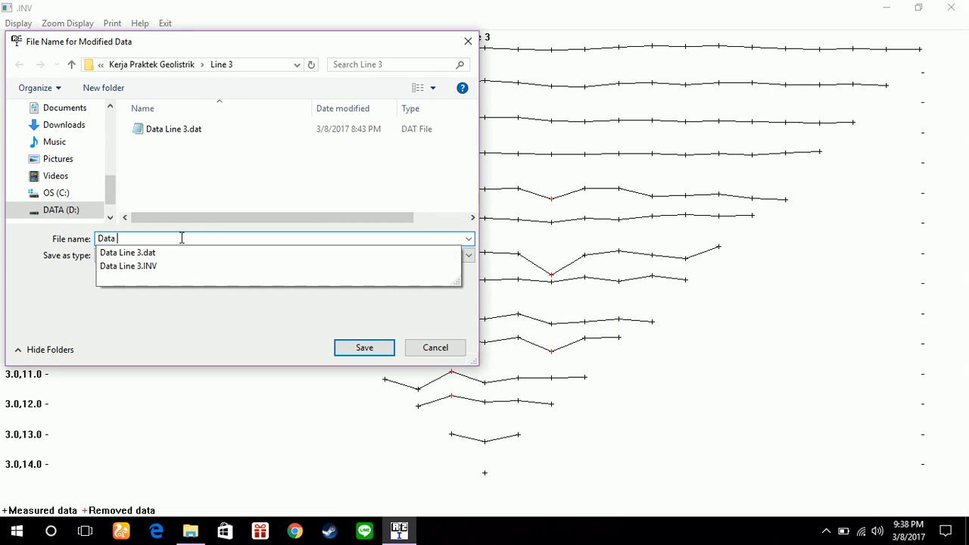
pyautogui.write('Inversi')
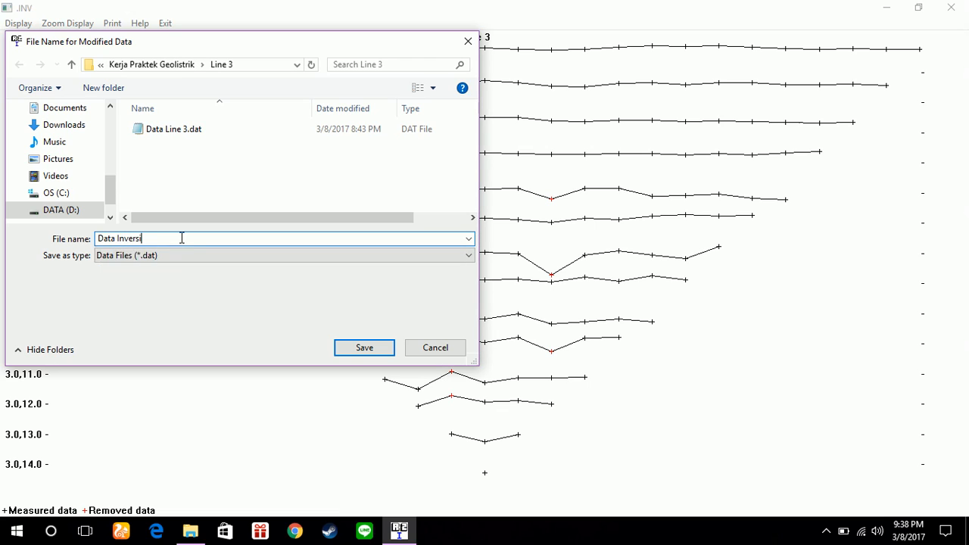
pyautogui.click(366, 347)
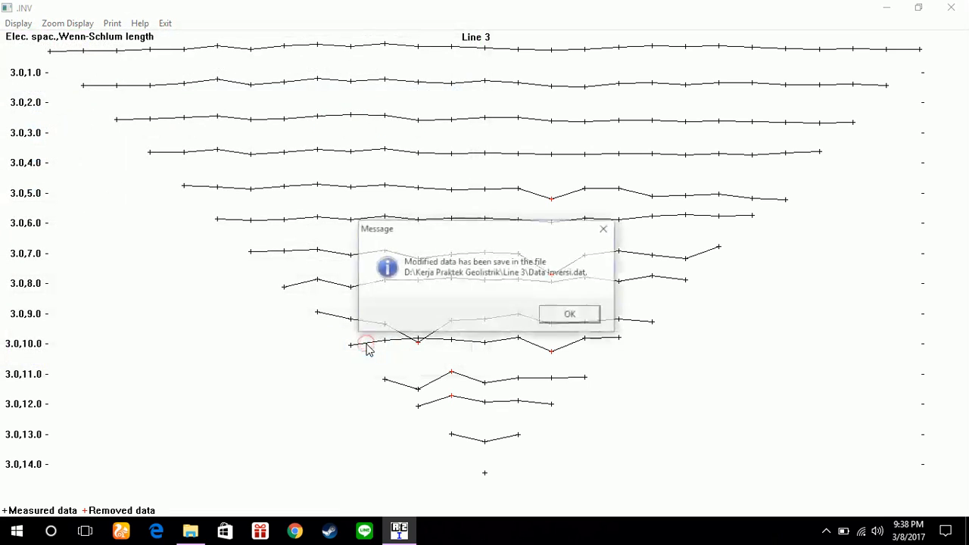
pyautogui.click(579, 322)
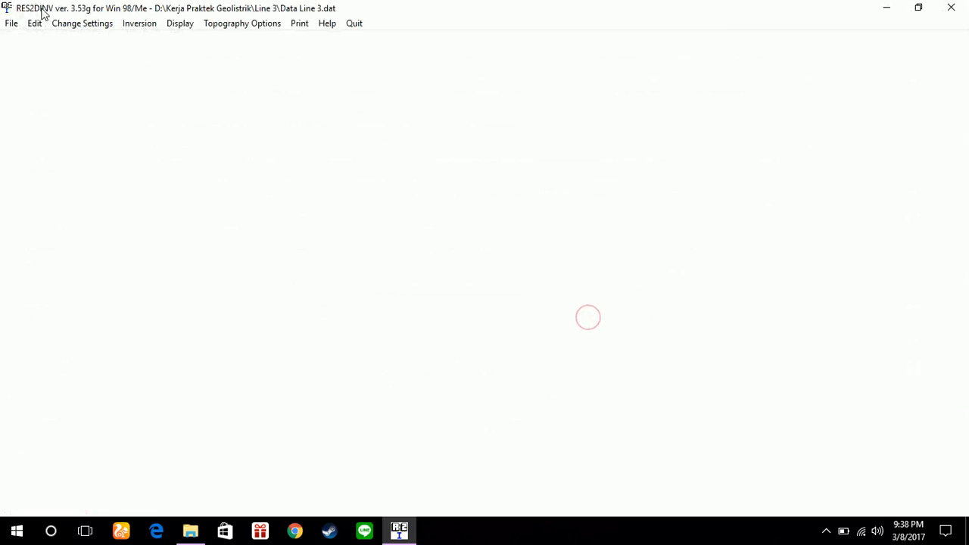
# Step: Read the edited Data Inversi.dat from the Line 3 folder as the data file
pyautogui.click(11, 24)
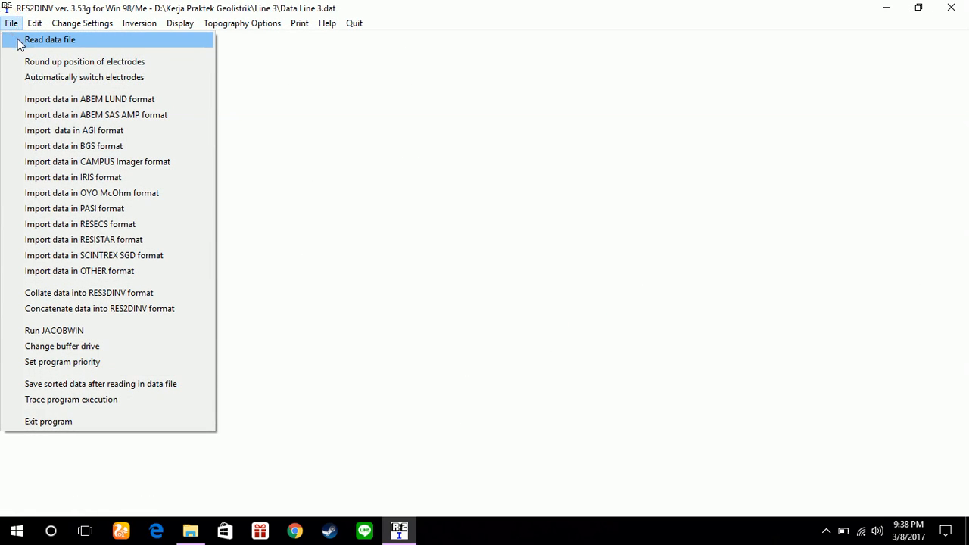
pyautogui.click(22, 40)
pyautogui.doubleClick(199, 130)
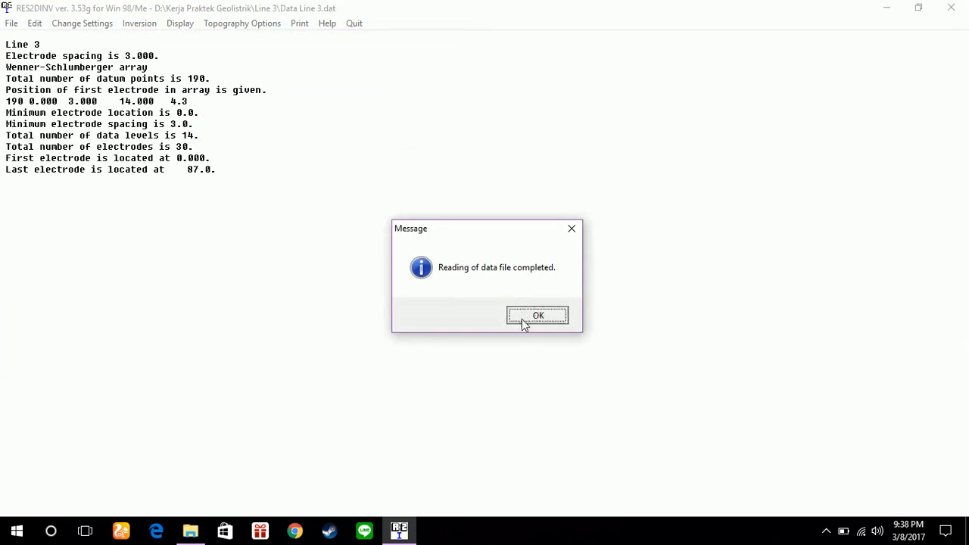
pyautogui.click(522, 318)
pyautogui.click(567, 367)
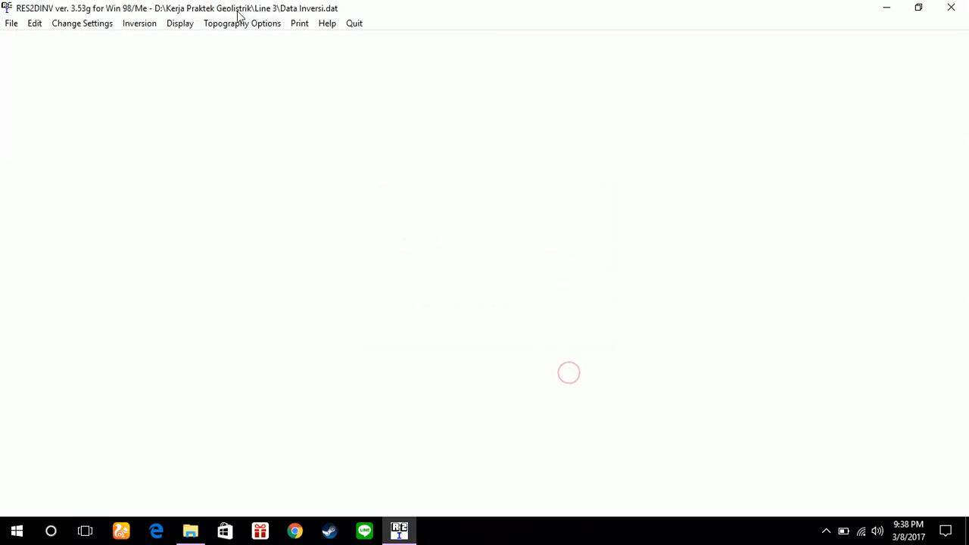
# Step: Set the inversion of the edited Line 3 data to use apparent resistivity instead of its logarithm
pyautogui.click(141, 24)
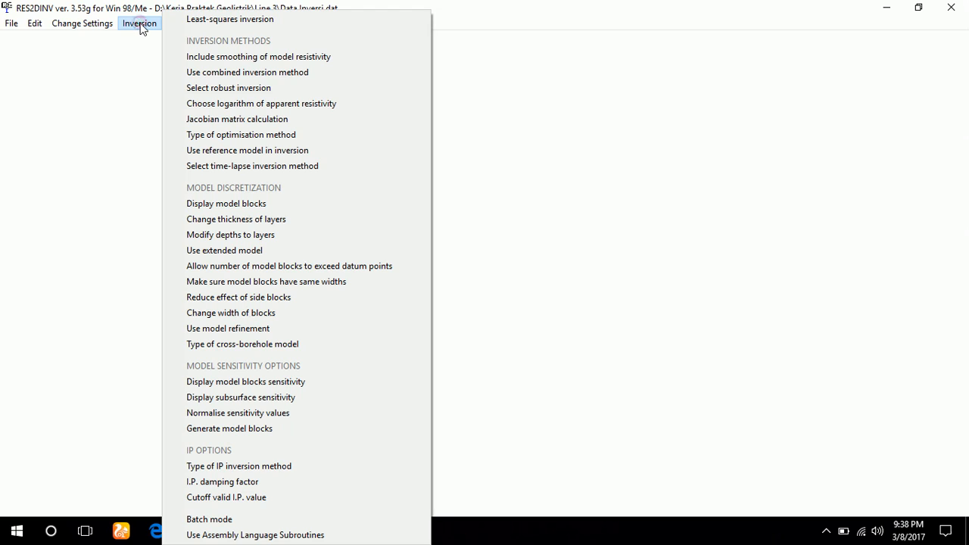
pyautogui.click(221, 108)
pyautogui.click(129, 134)
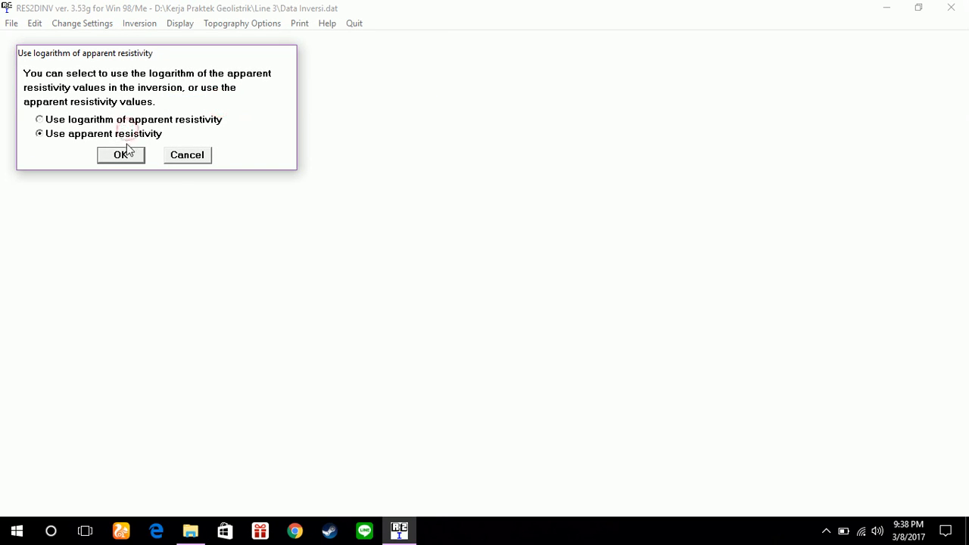
pyautogui.click(128, 154)
# Step: Run the least-squares inversion of the edited Line 3 data, saving its results file, and end it without additional iterations
pyautogui.click(144, 23)
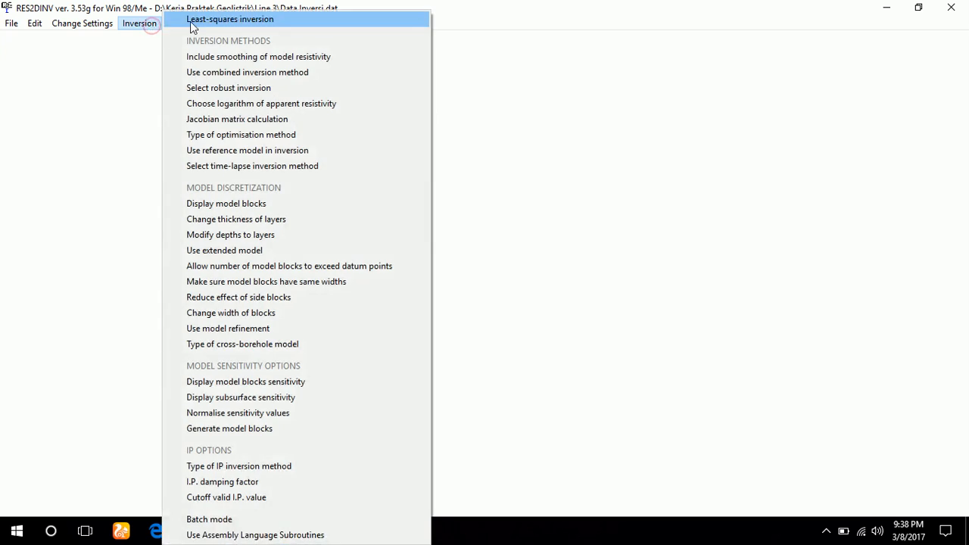
pyautogui.click(189, 23)
pyautogui.click(363, 347)
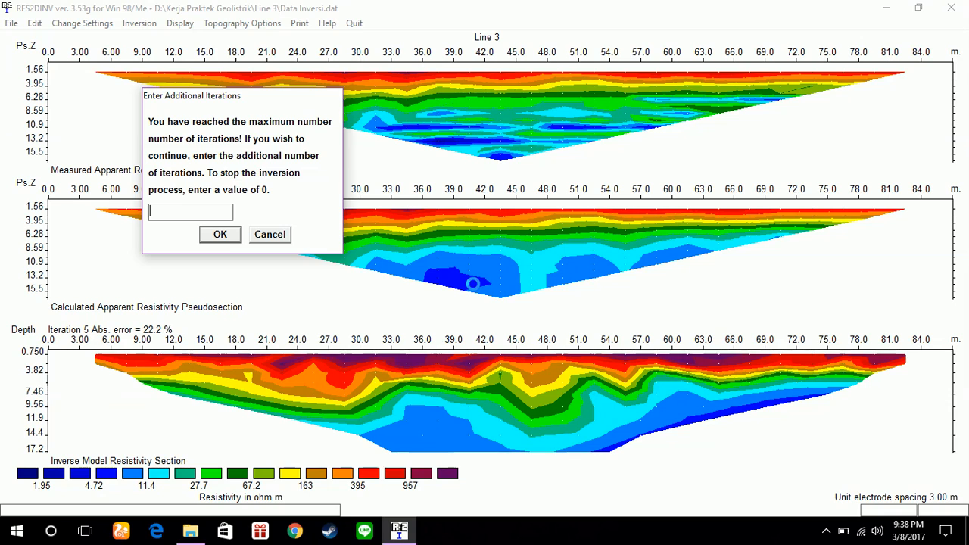
pyautogui.click(219, 234)
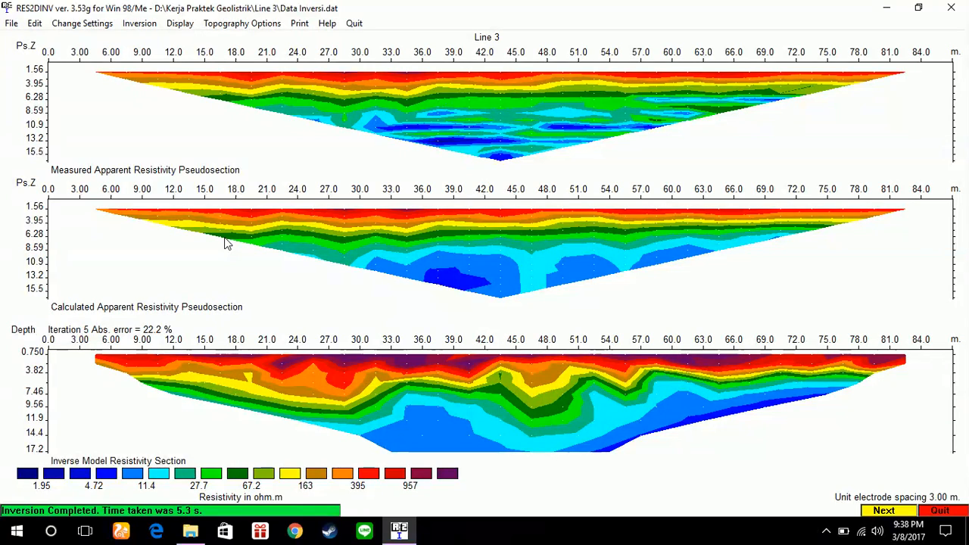
pyautogui.press('Return')
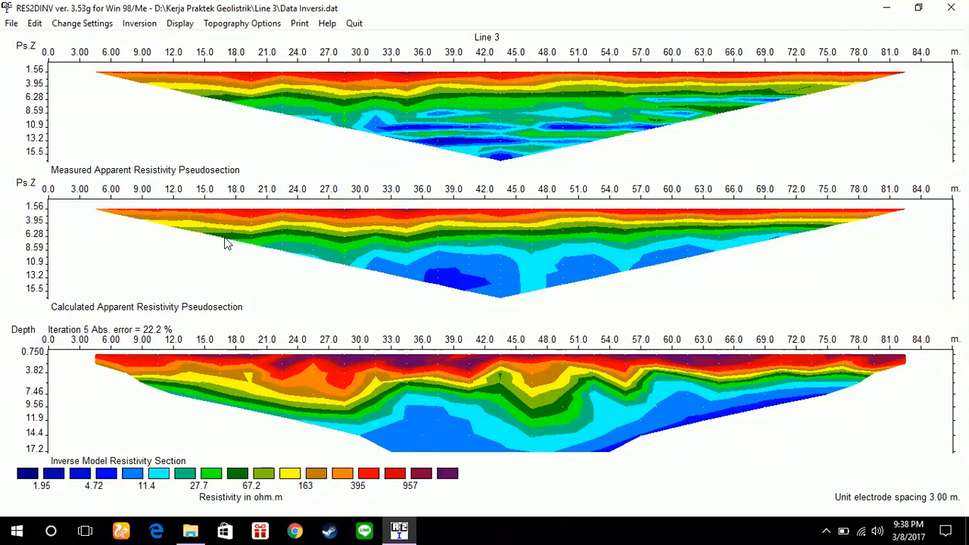